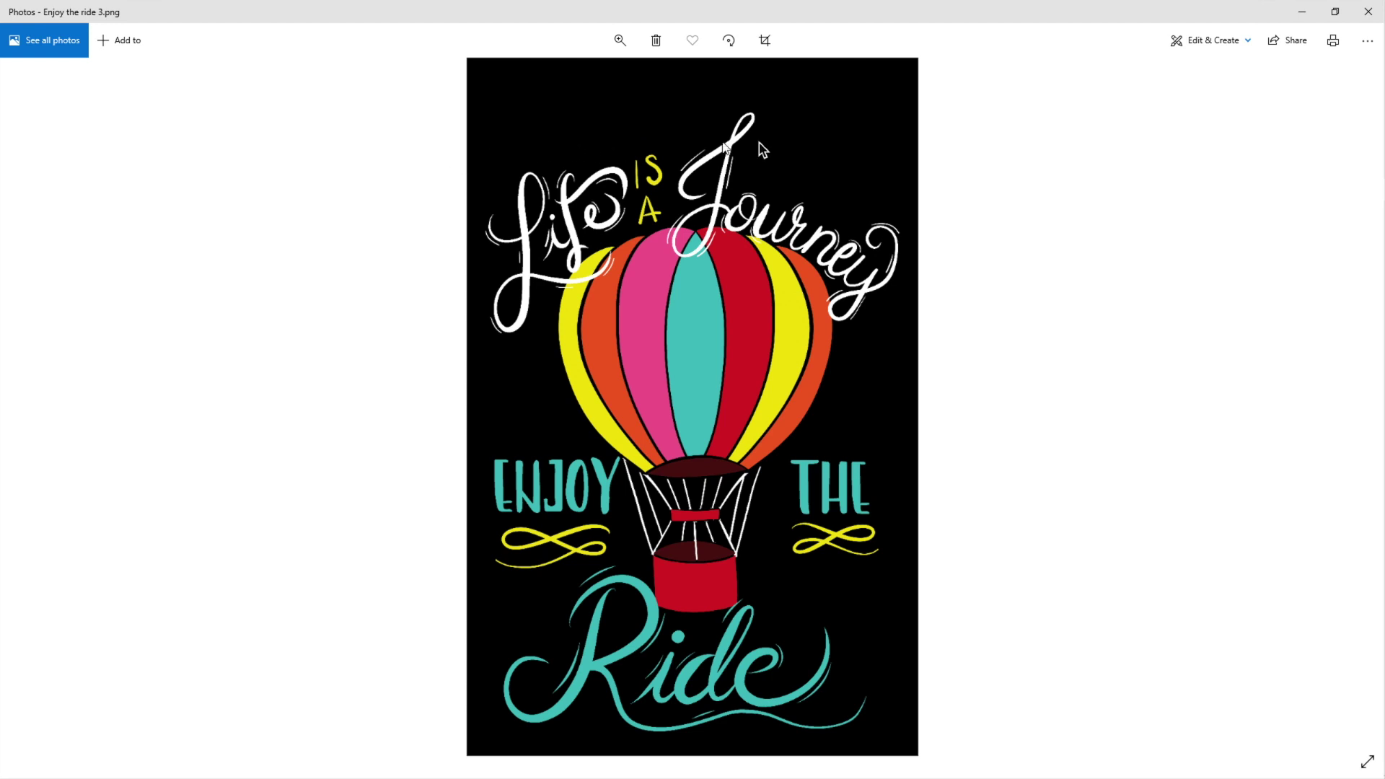
- Switch to iColor ProRIP and set the iColor 550 v2 Overprint queue's print mode to UniNet 2 Step Select
click(1303, 12)
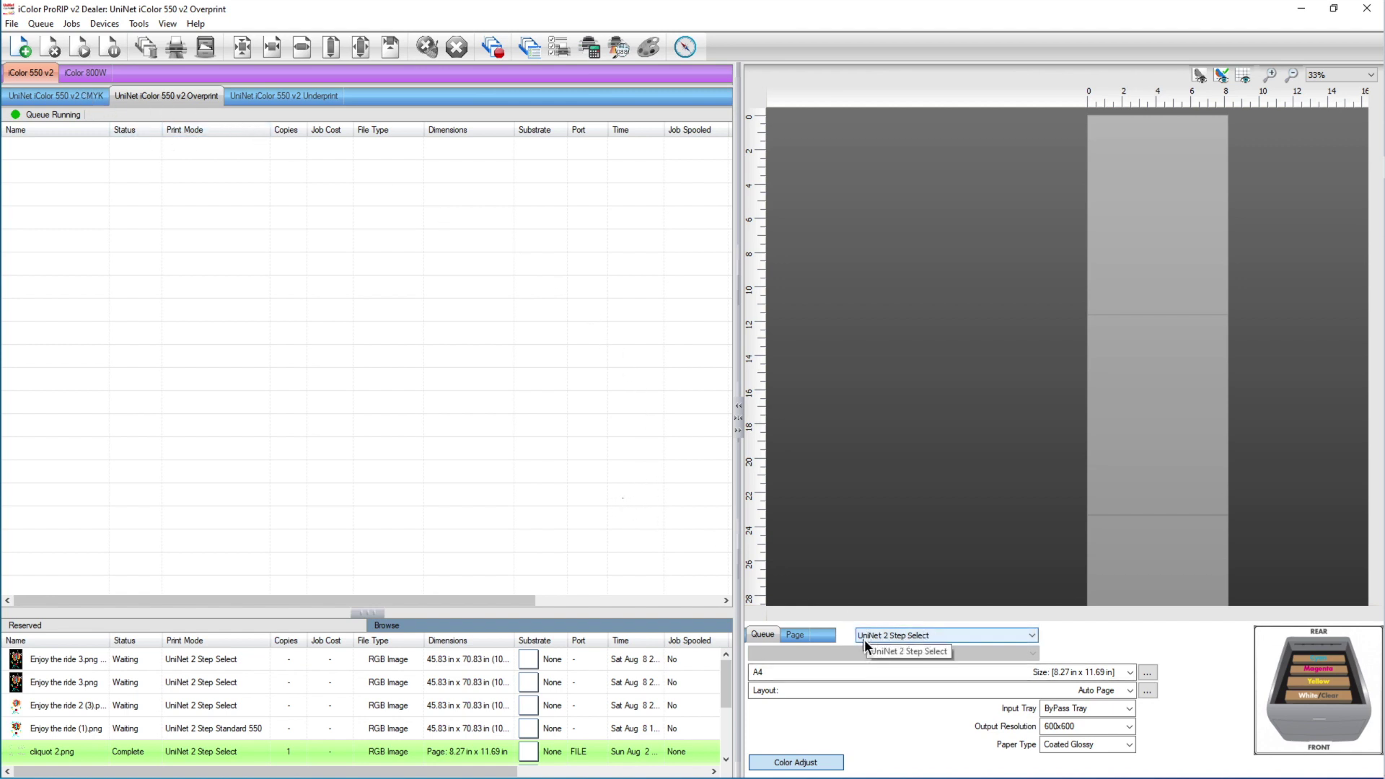
click(955, 632)
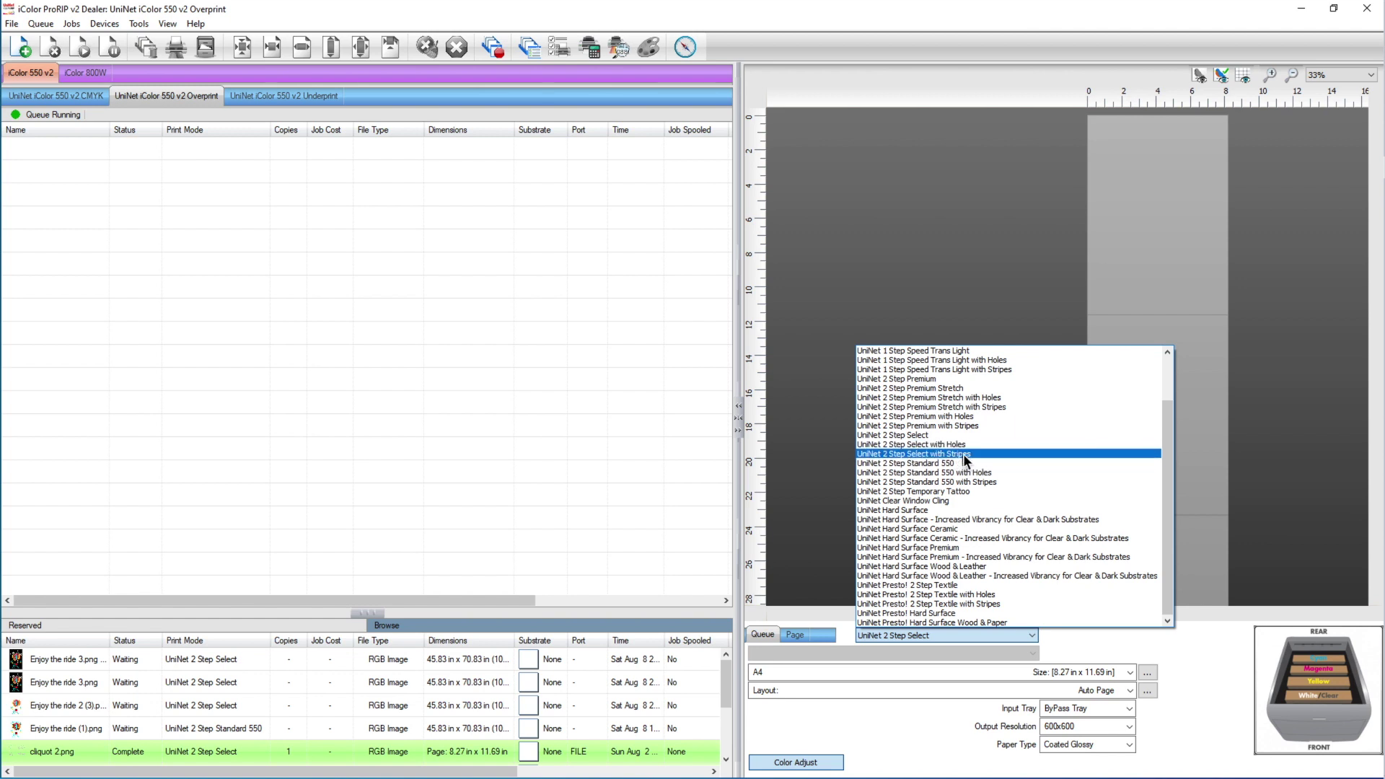
click(908, 436)
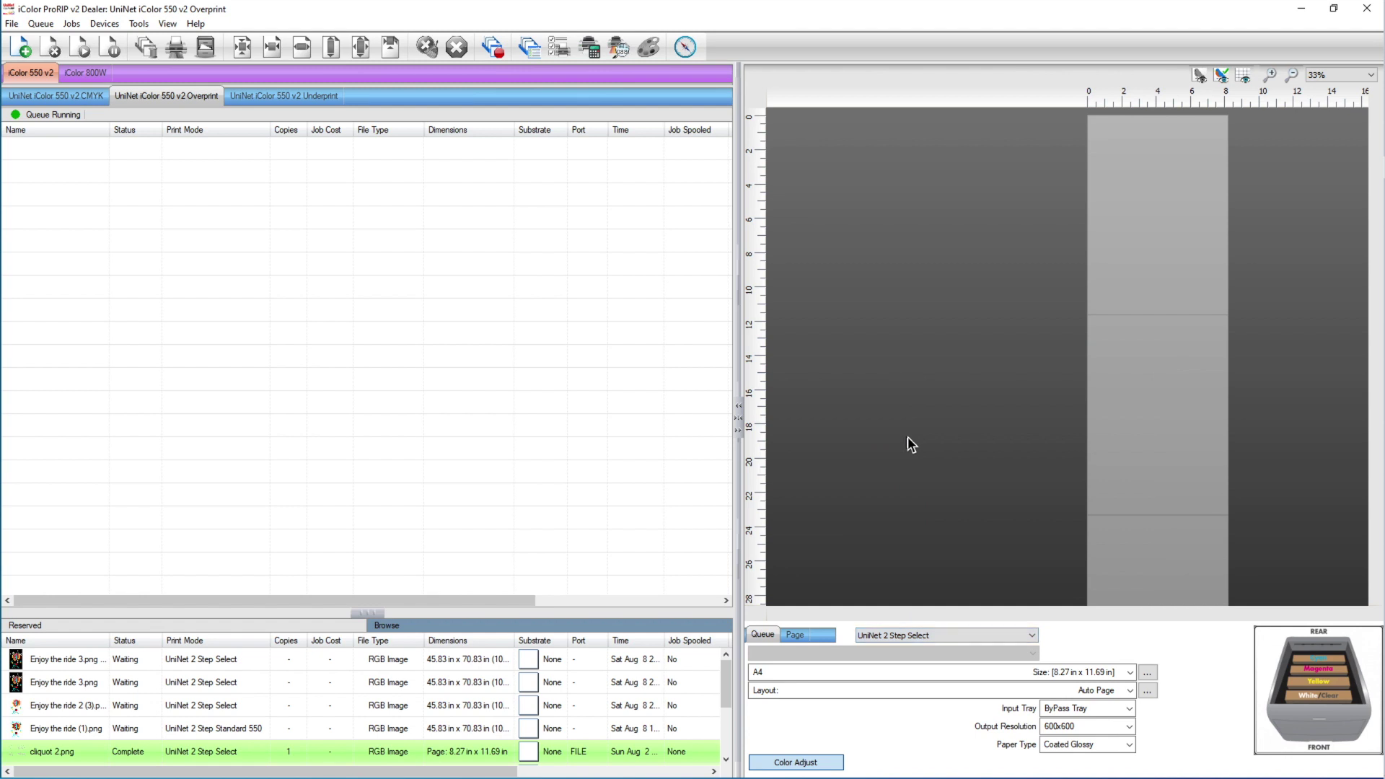
- Turn Enable Ink Removal on and back off in the queue's color adjustments, and accept the settings
click(793, 765)
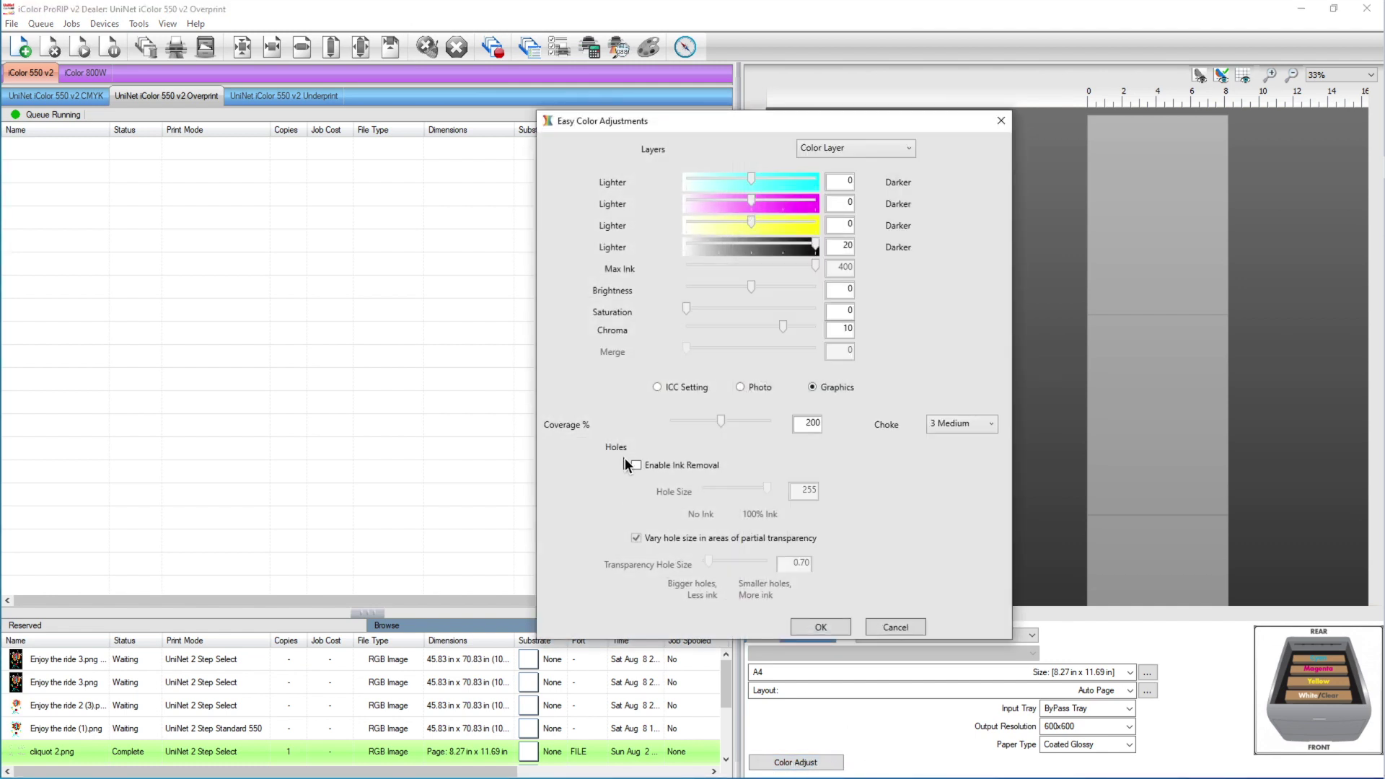
click(636, 466)
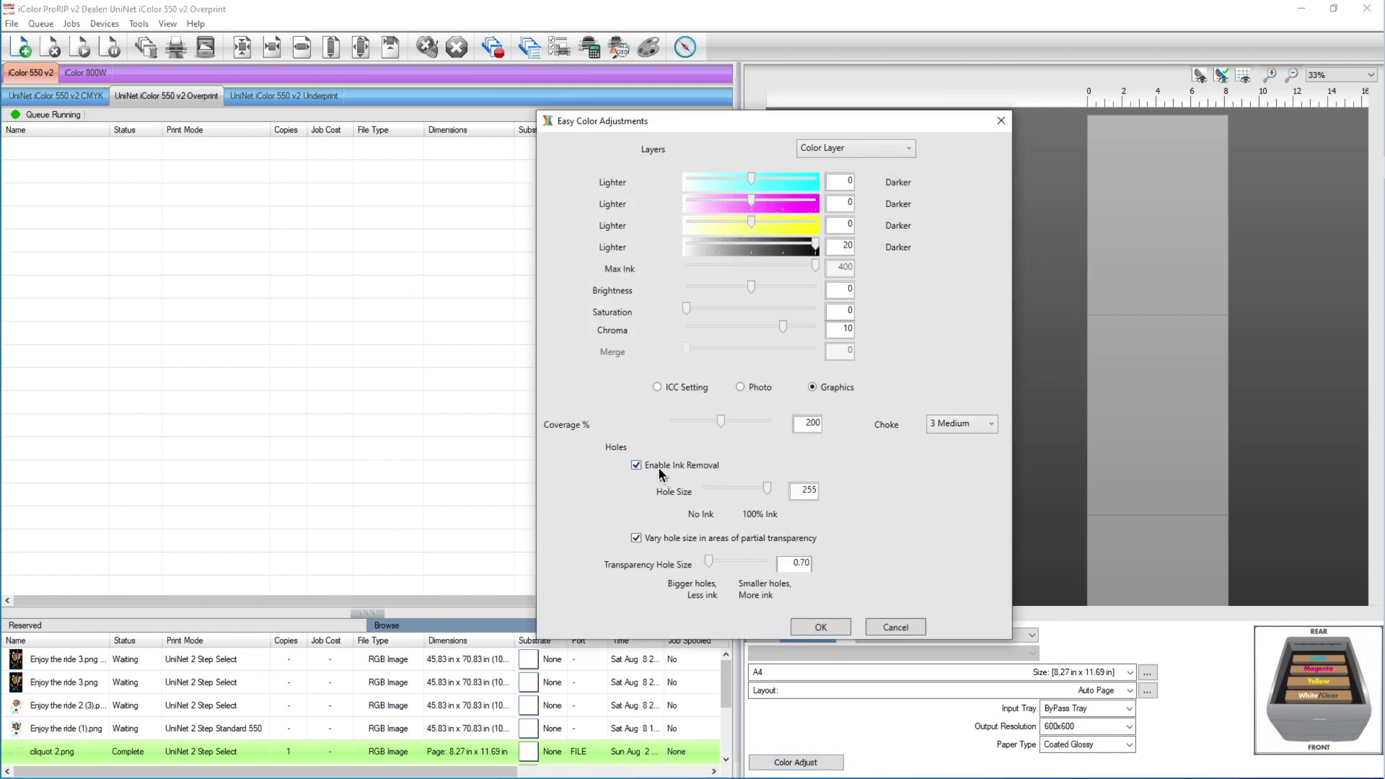
click(636, 465)
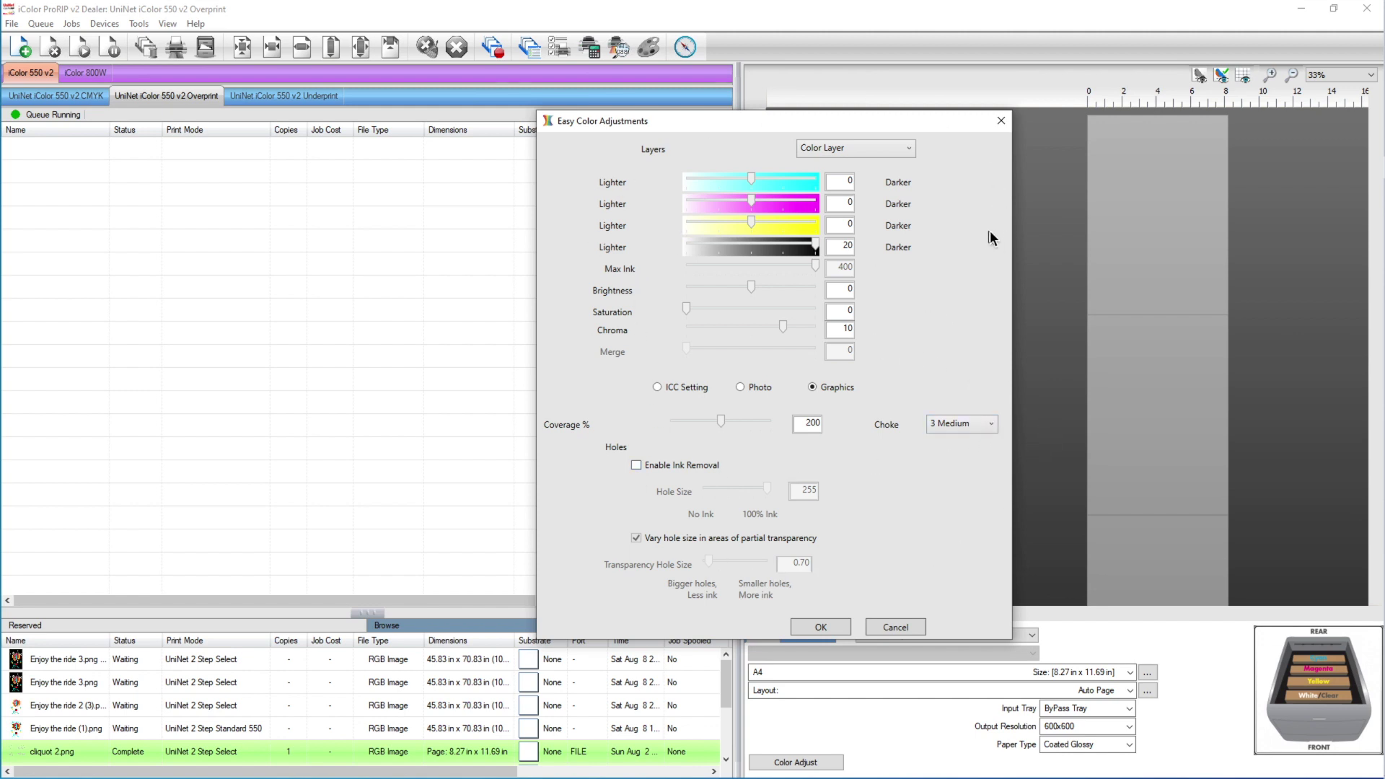
click(820, 627)
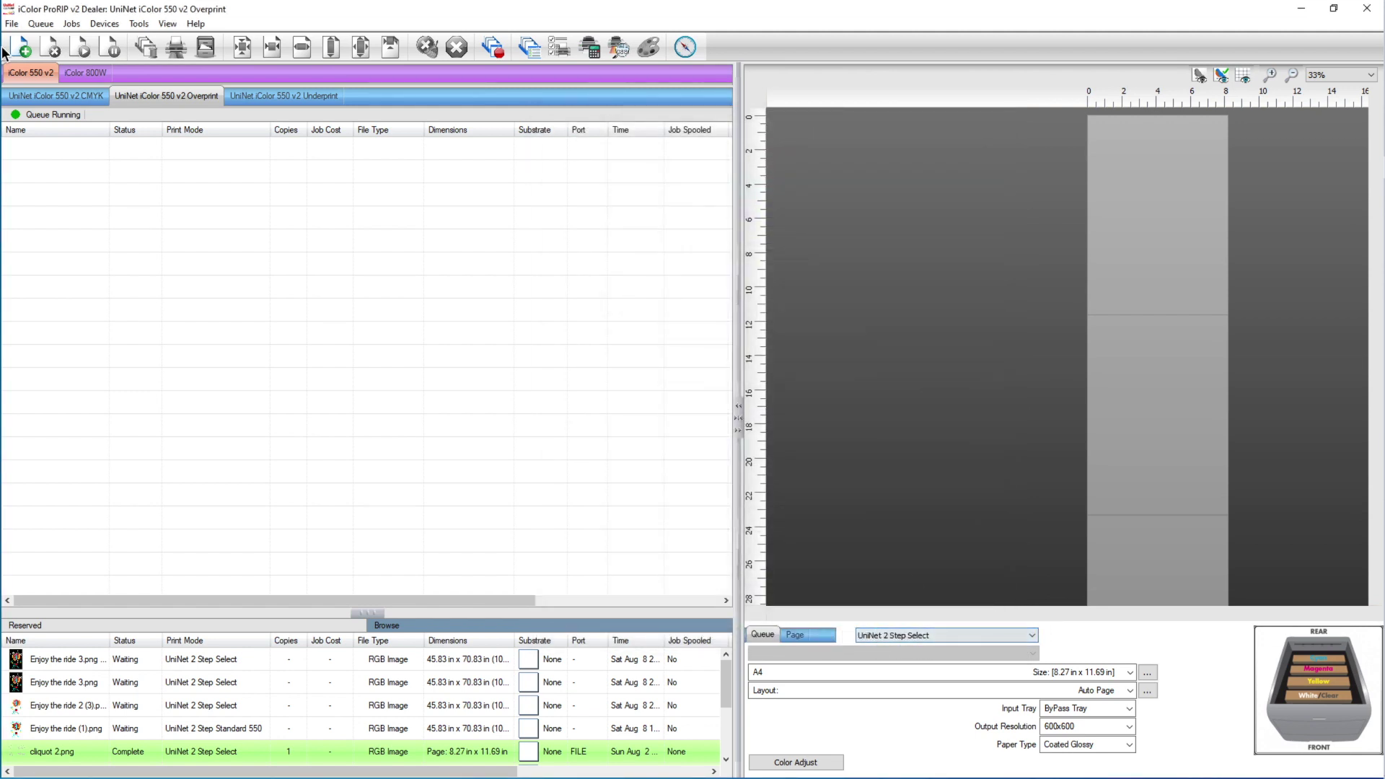
- Save the Overprint queue's settings as print mode UniNet 2 Step Select, overwriting the existing mode, and accept the queue properties
click(42, 25)
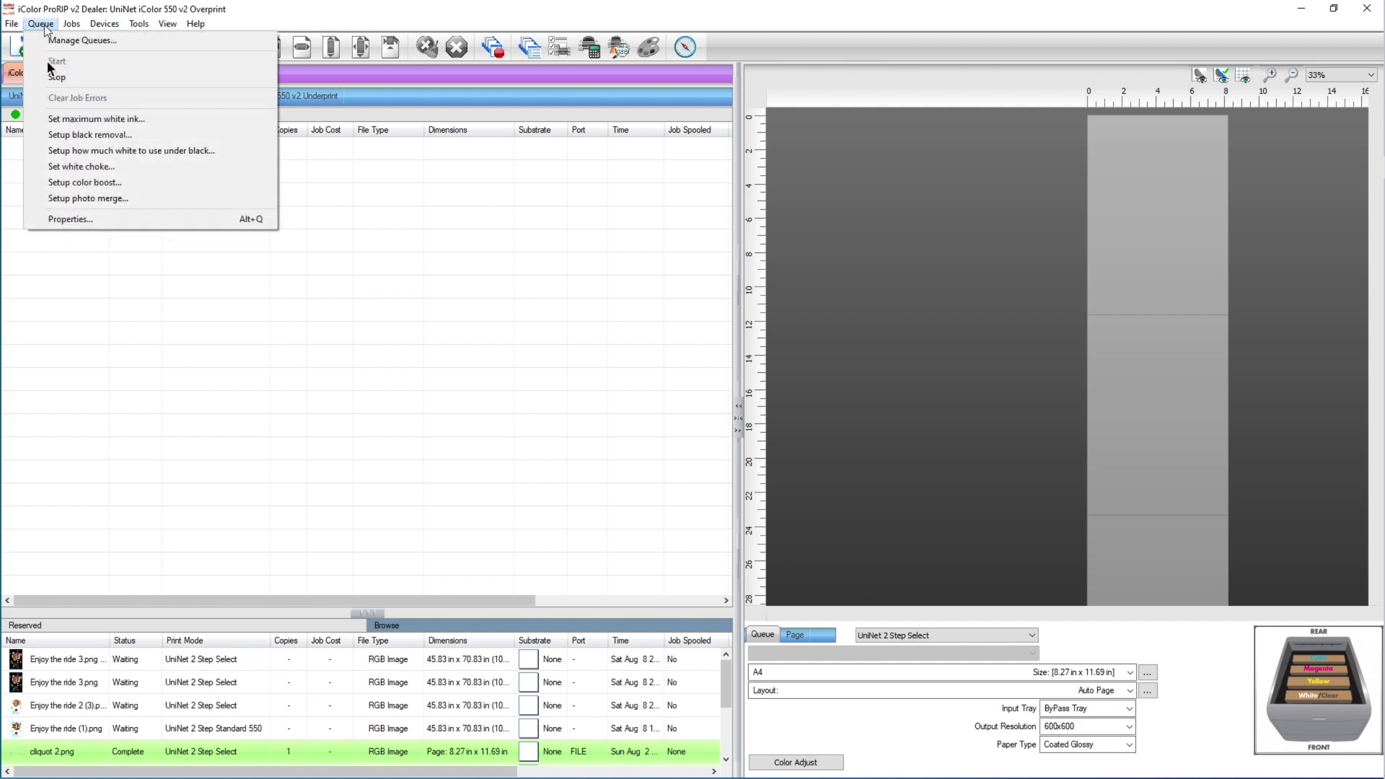
click(84, 219)
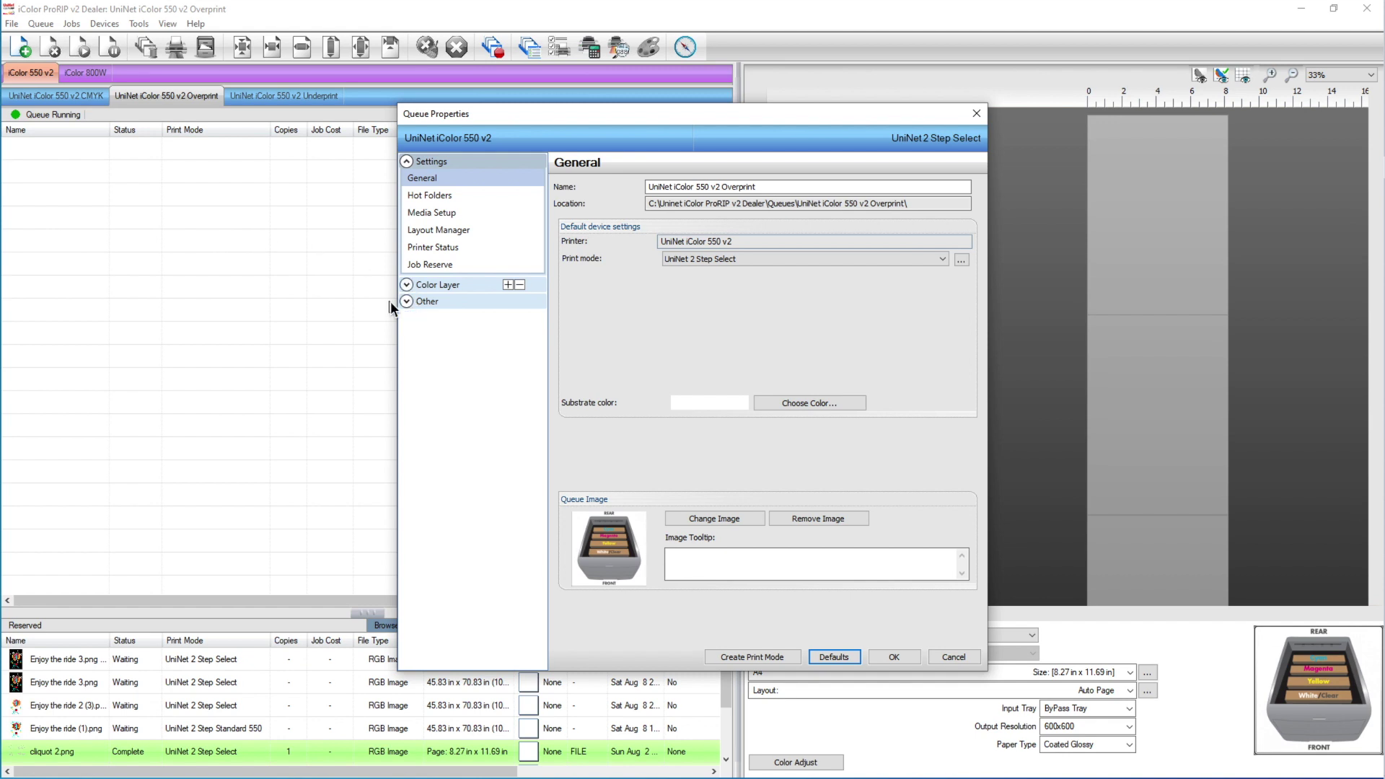
click(751, 654)
click(548, 371)
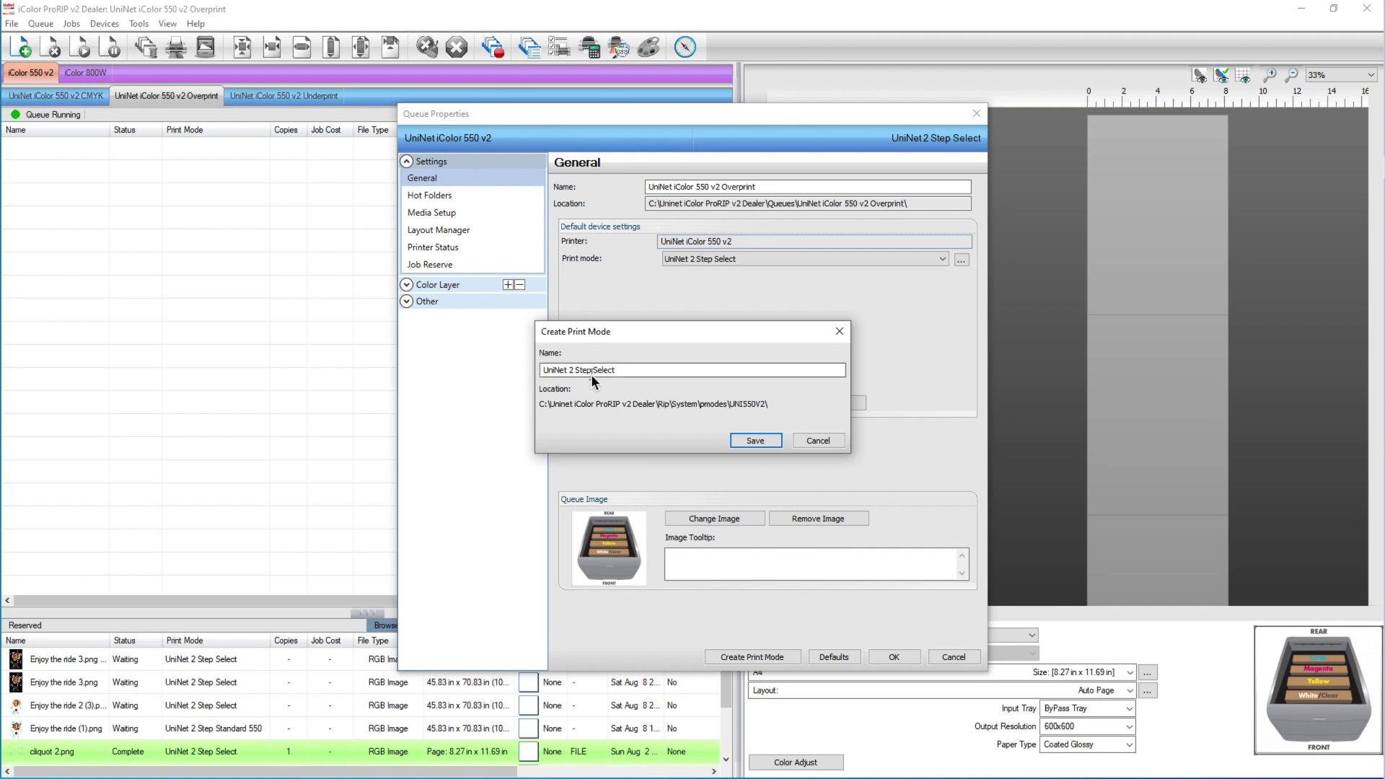
click(754, 440)
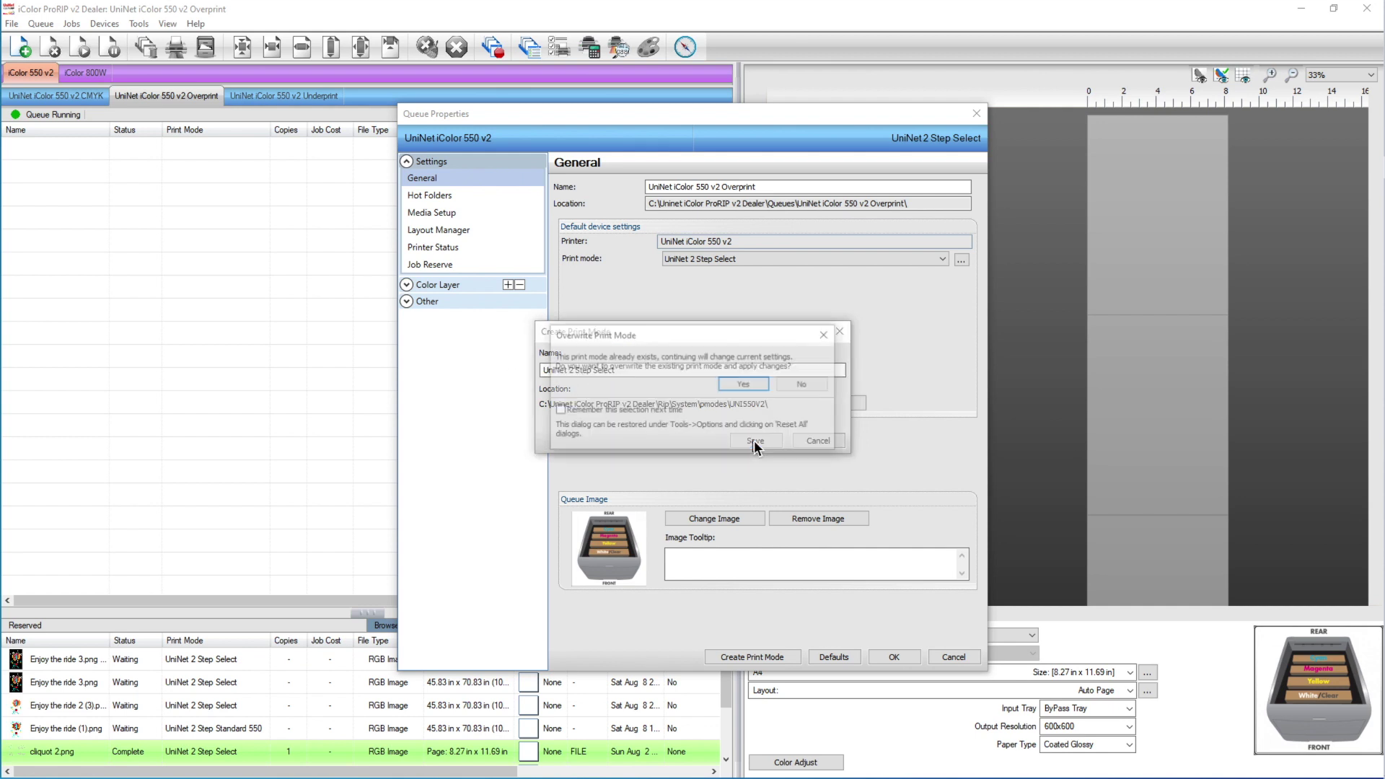
click(744, 384)
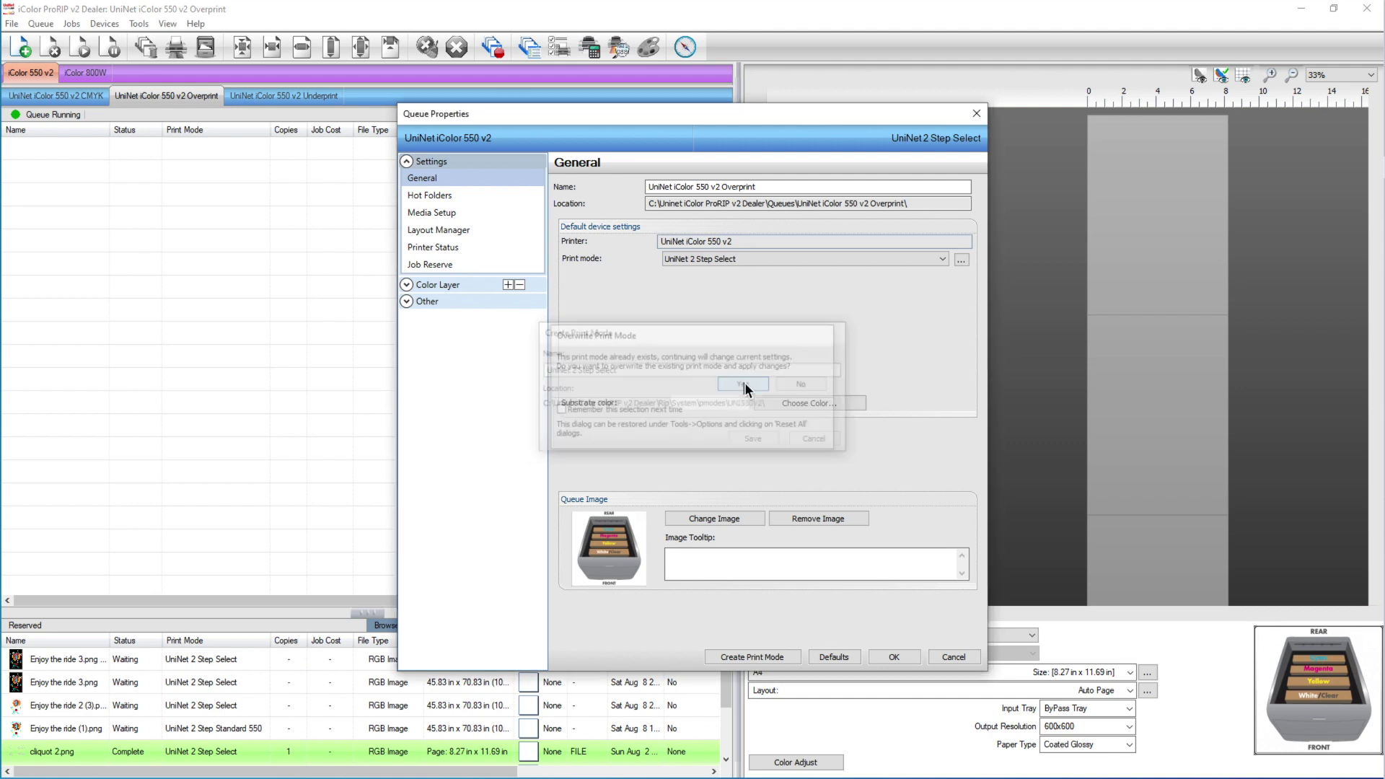
click(894, 657)
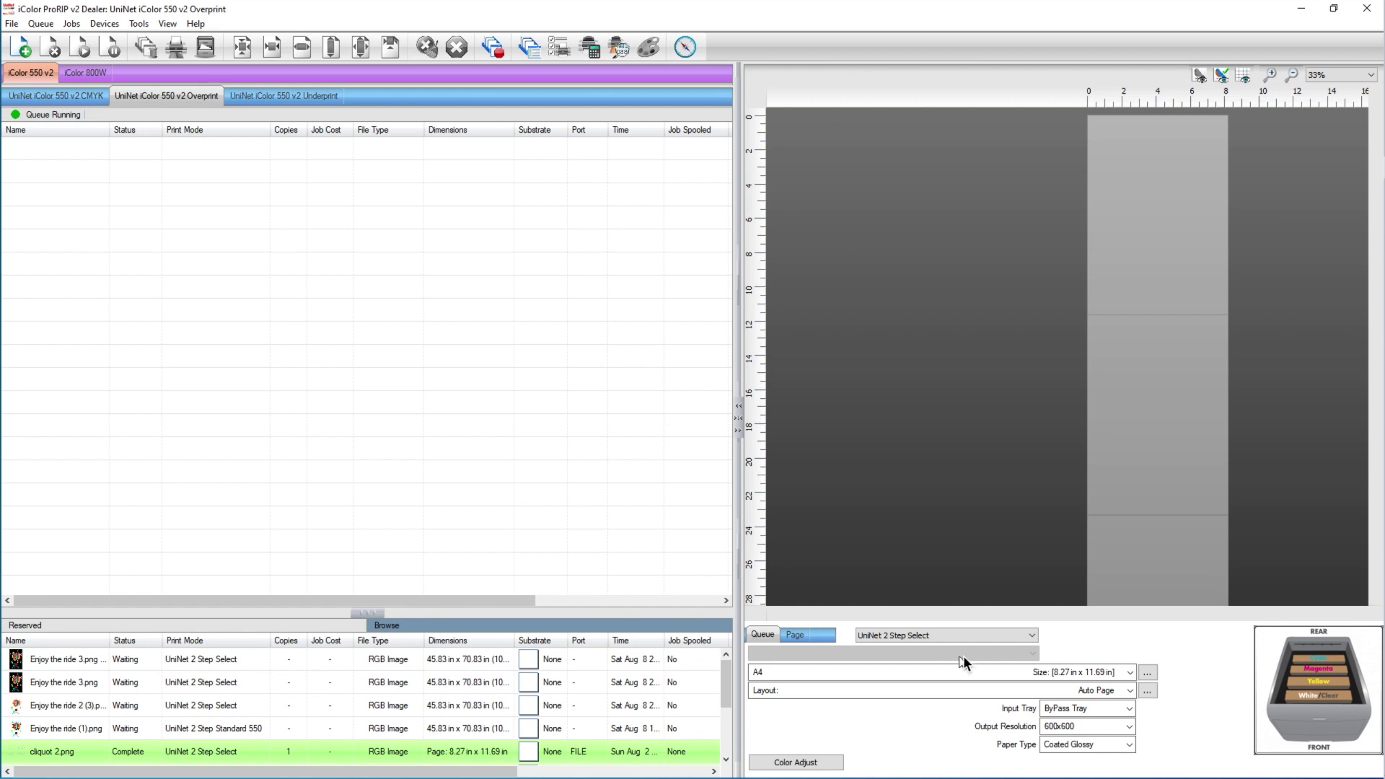
- Add the image Enjoy the ride 3.png as a job to the Overprint queue
click(26, 50)
click(609, 332)
click(1023, 571)
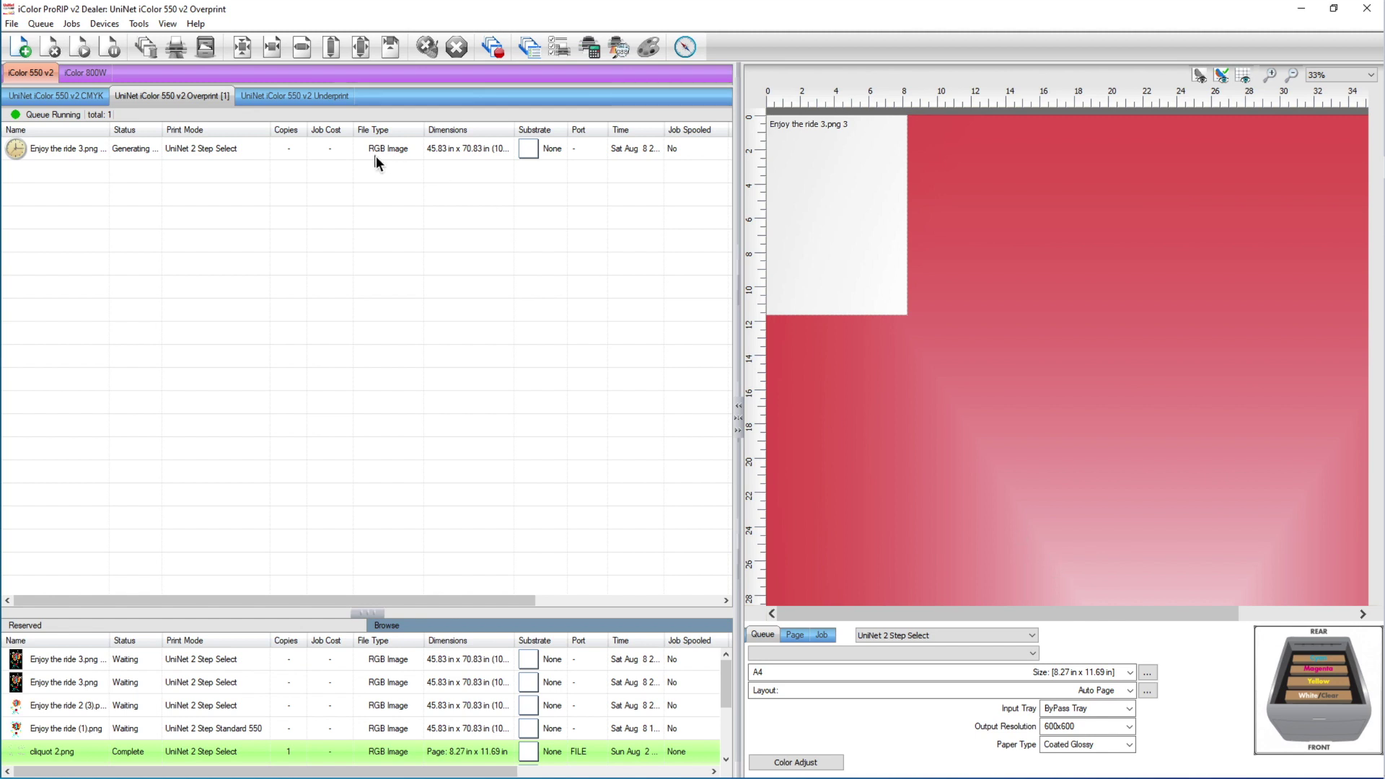
- Open the Enjoy the ride 3.png job in UniNet SmartCUT through the Split Image Using SmartCut command
click(336, 153)
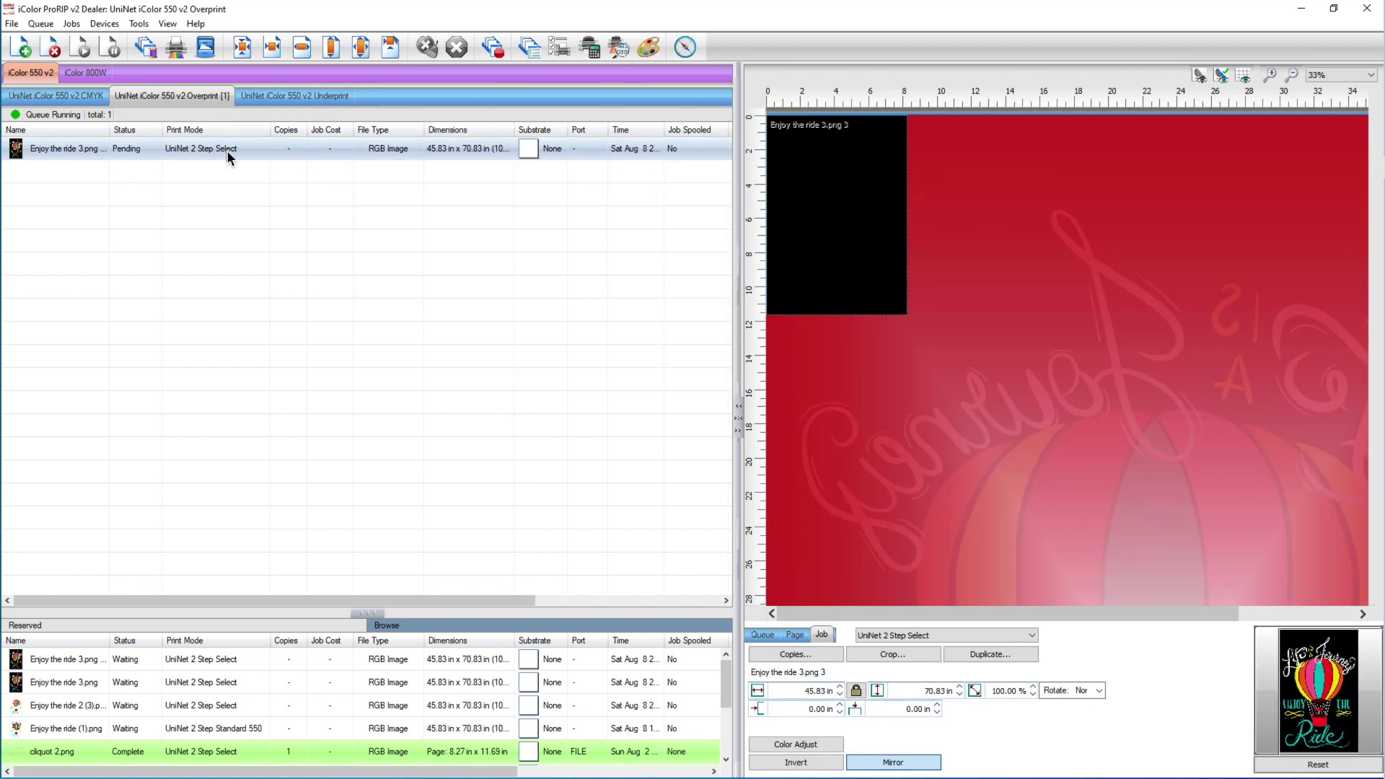
click(72, 26)
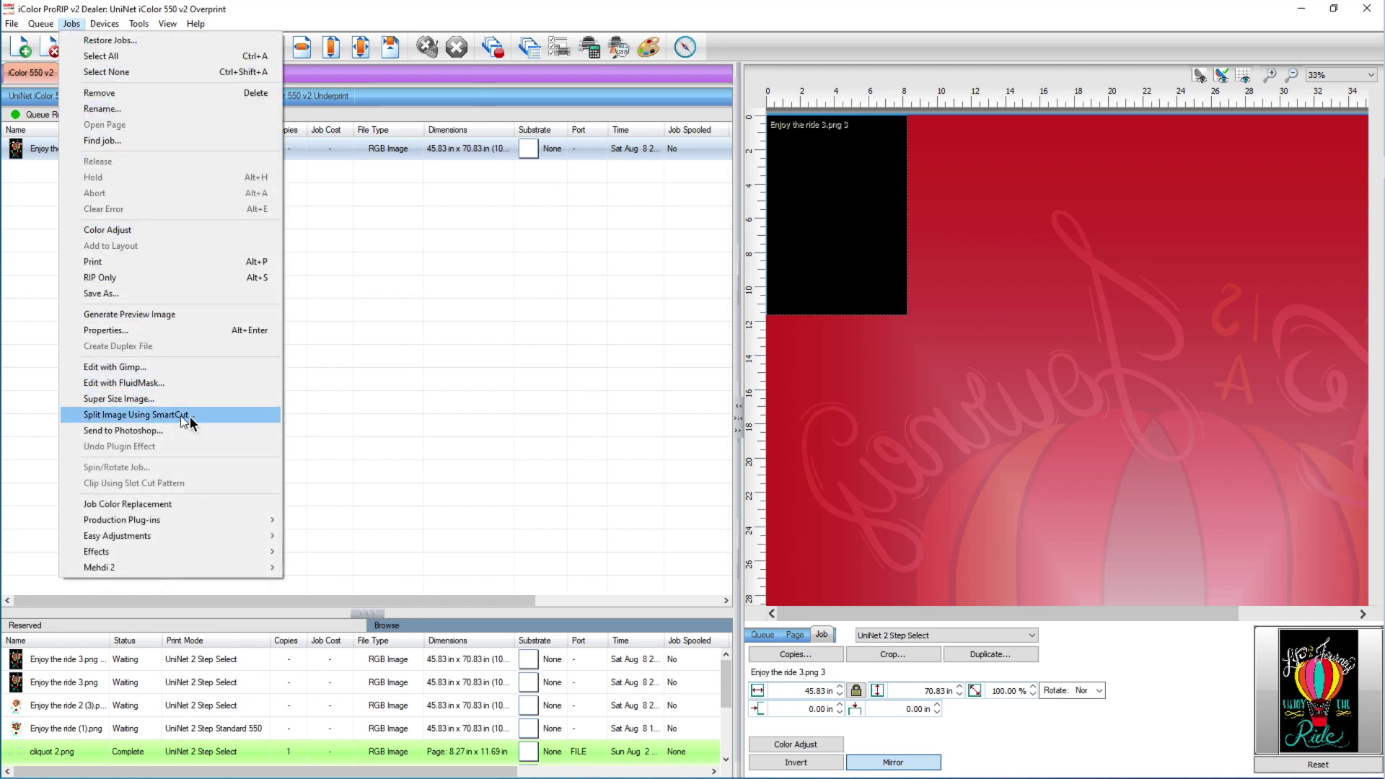
click(119, 416)
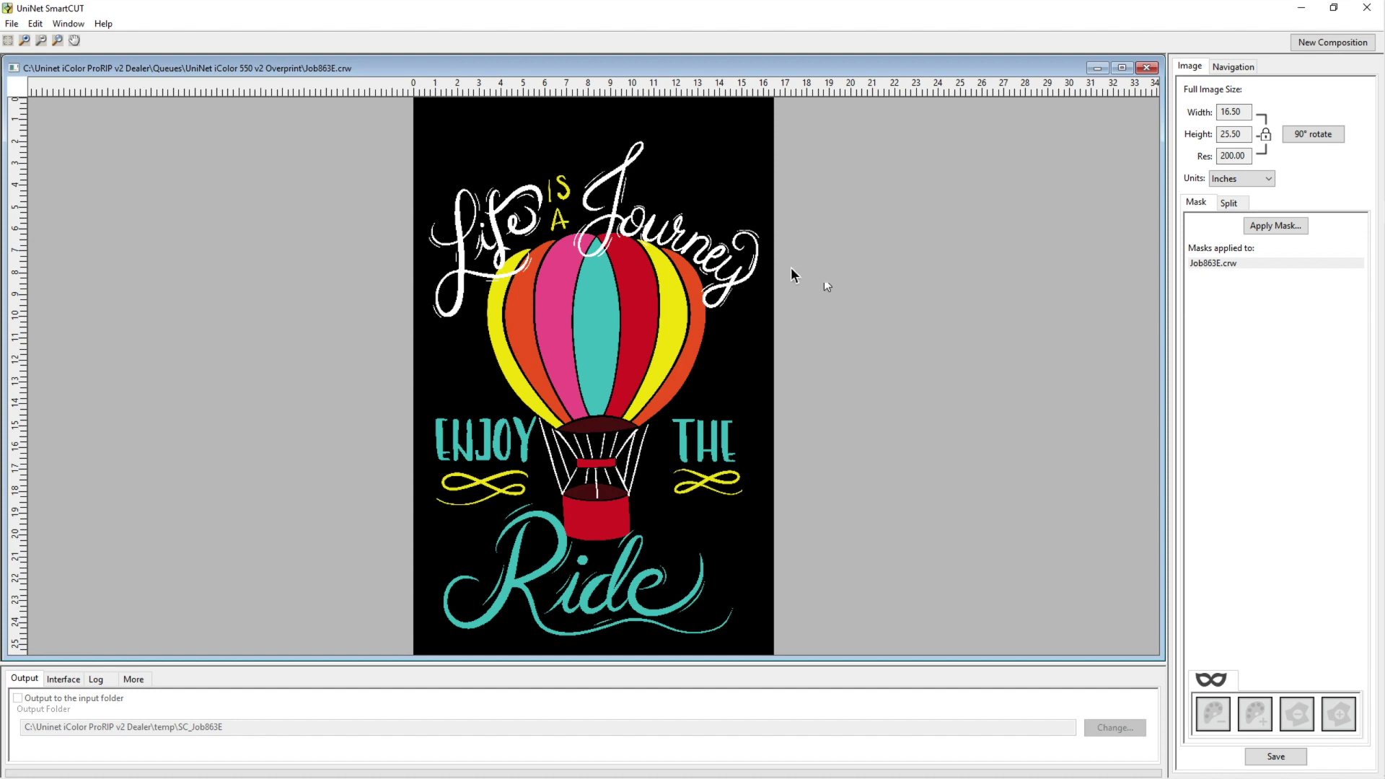
- Apply the Ants mask image from the Downloads folder to the balloon artwork
click(1230, 205)
click(1197, 205)
click(1272, 226)
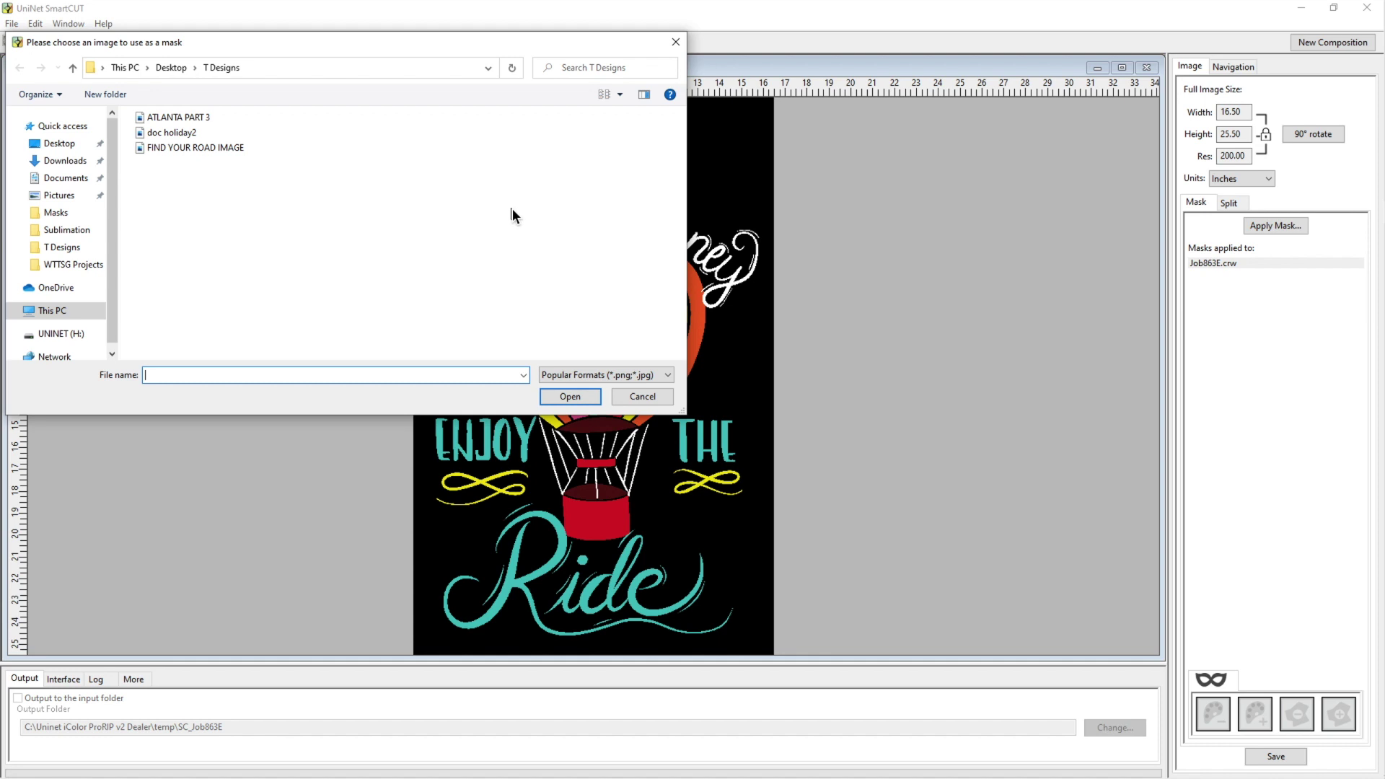
click(69, 161)
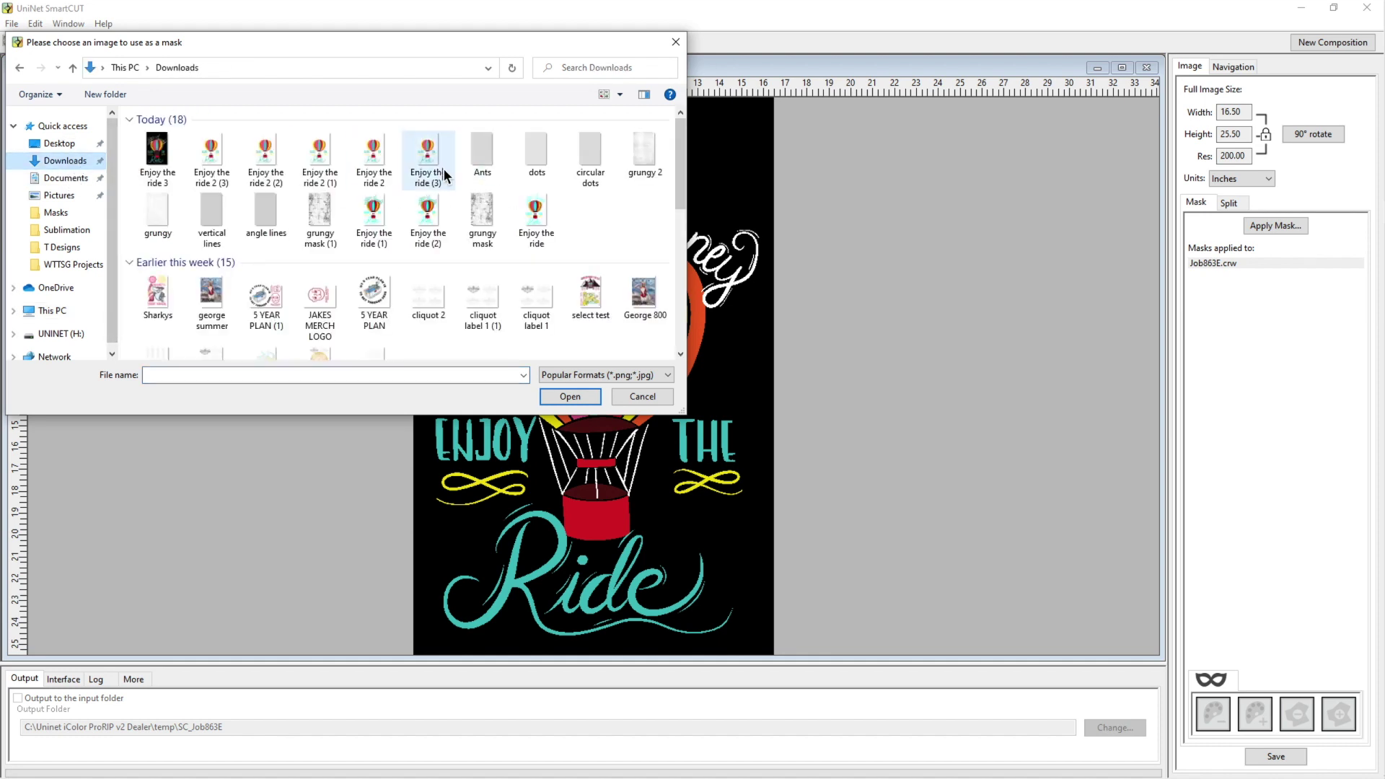
click(491, 155)
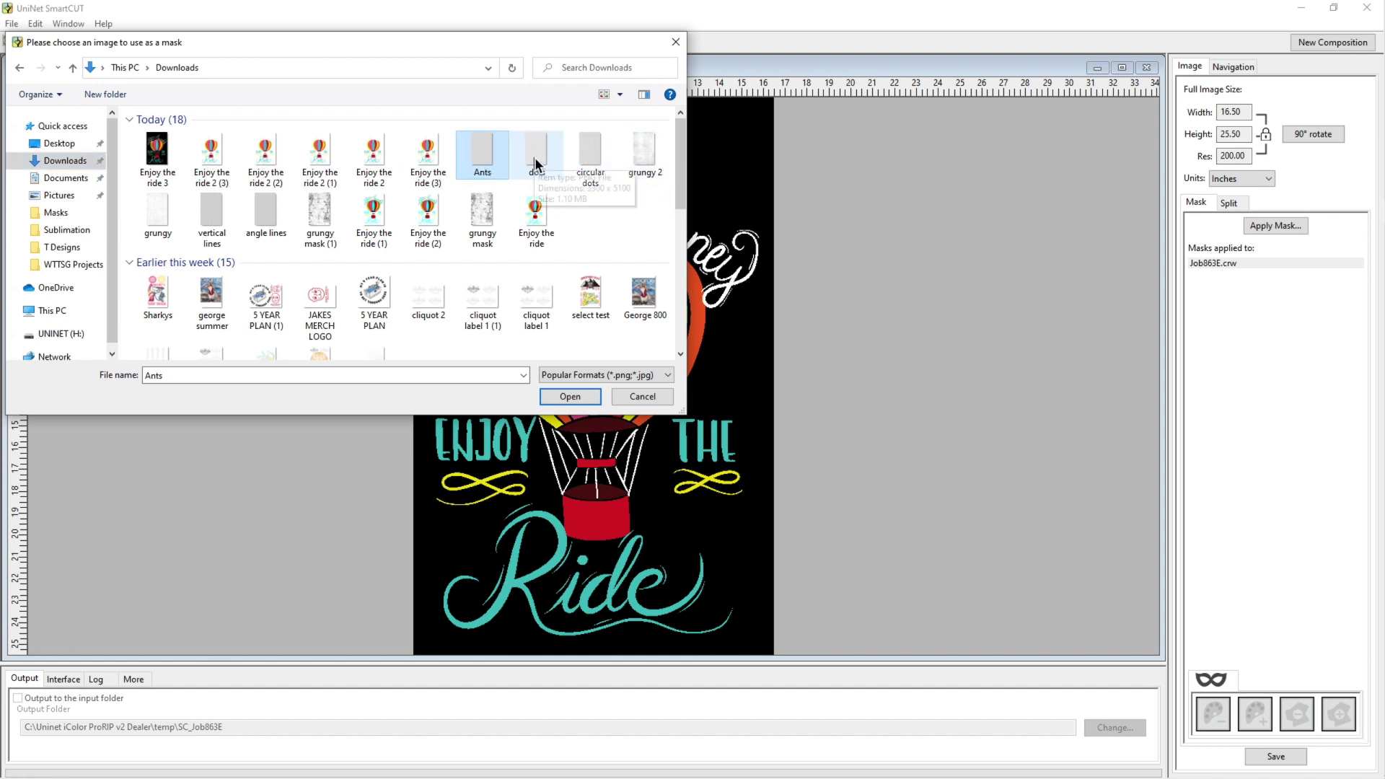
click(535, 158)
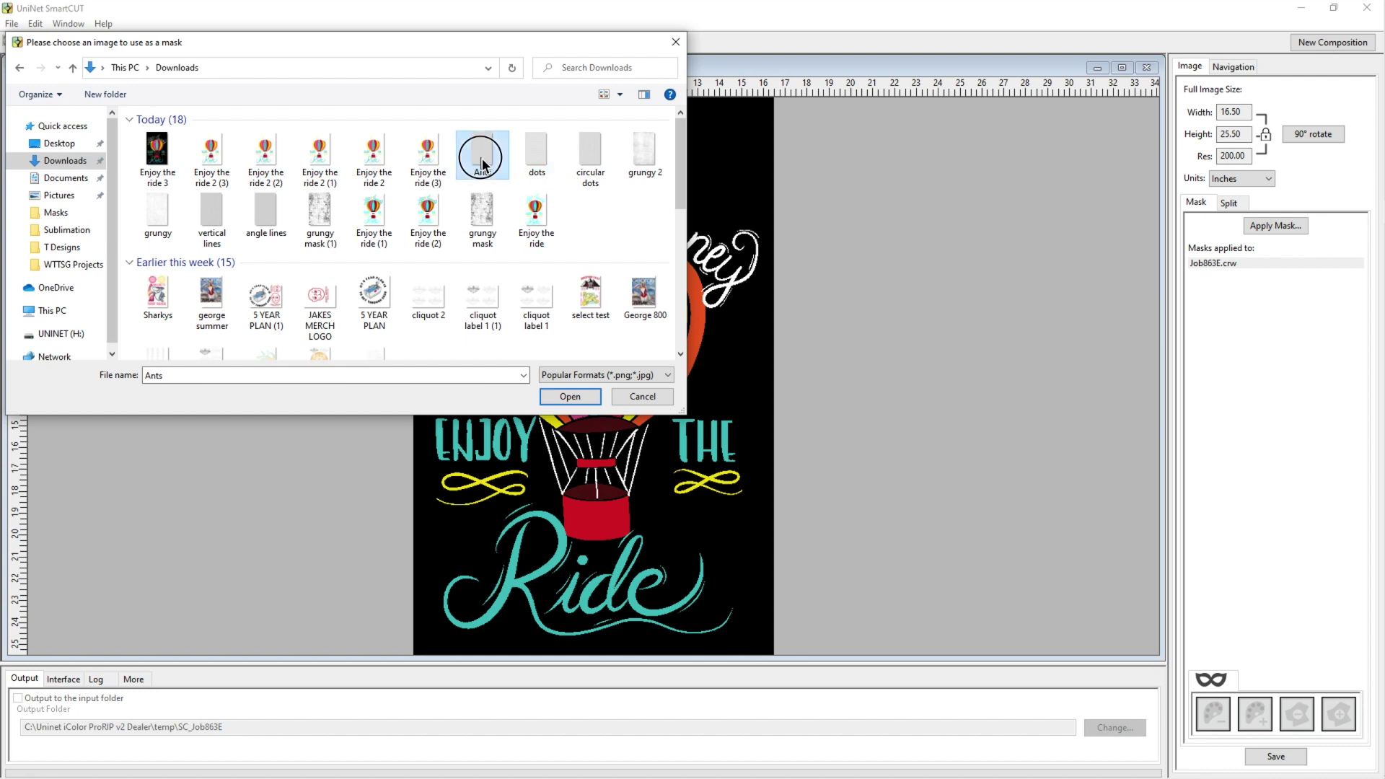
click(570, 397)
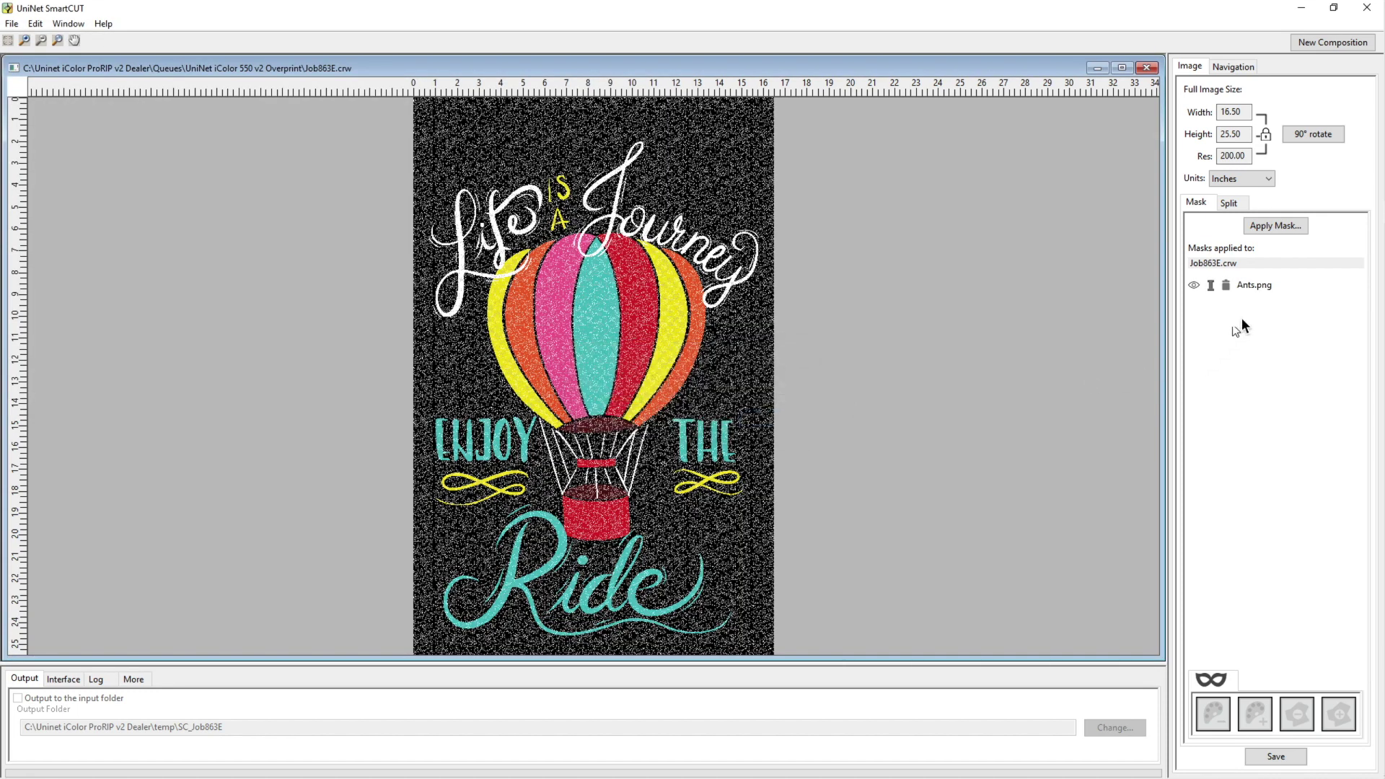
- Apply the dots and grungy 2 mask images from Downloads to the artwork
click(1269, 227)
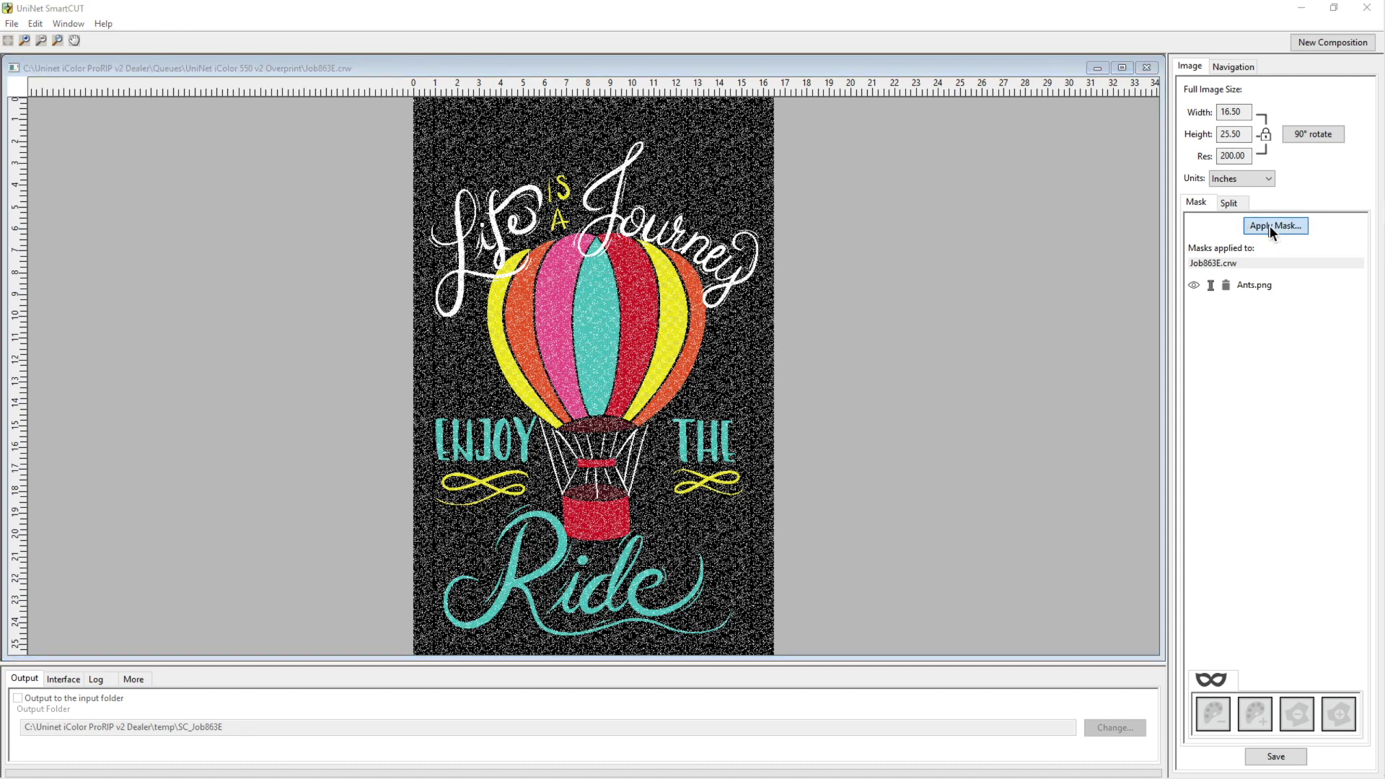
click(537, 153)
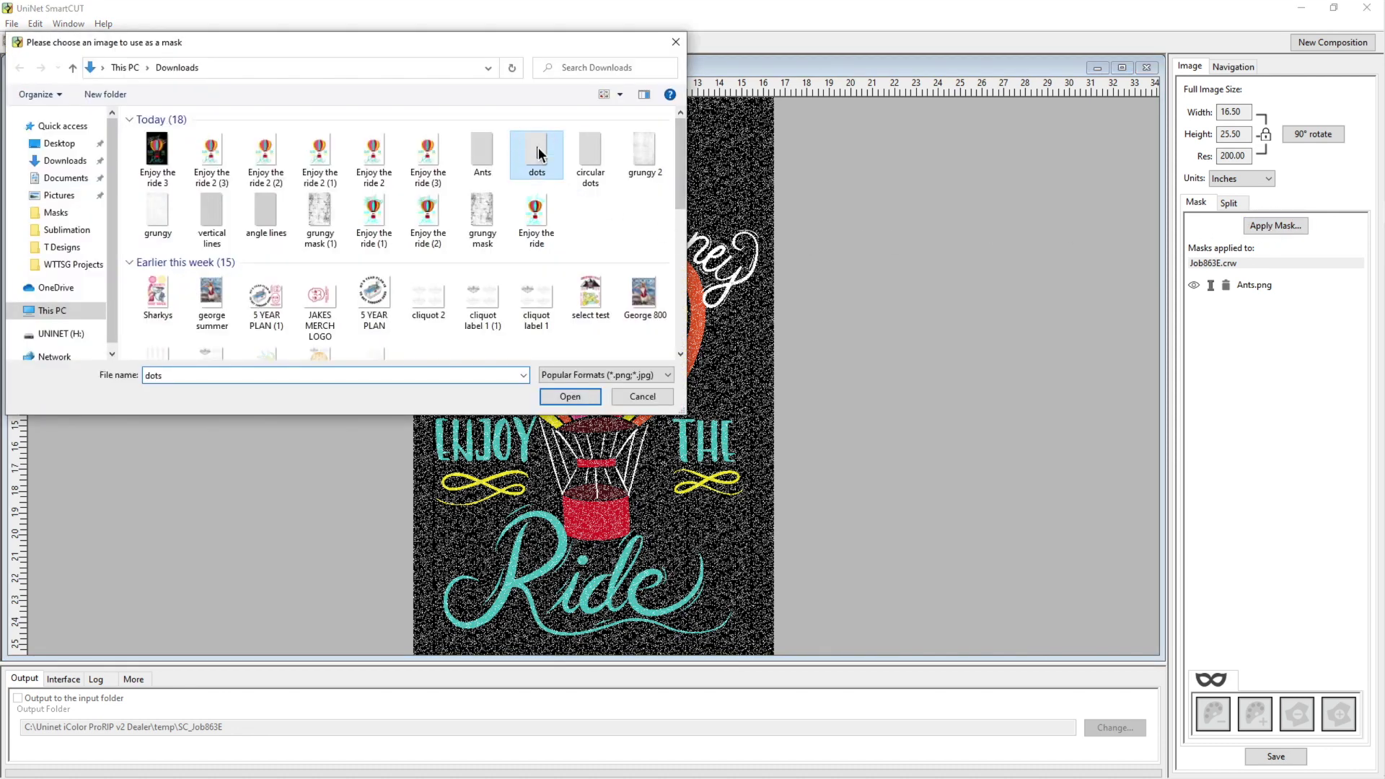
click(570, 397)
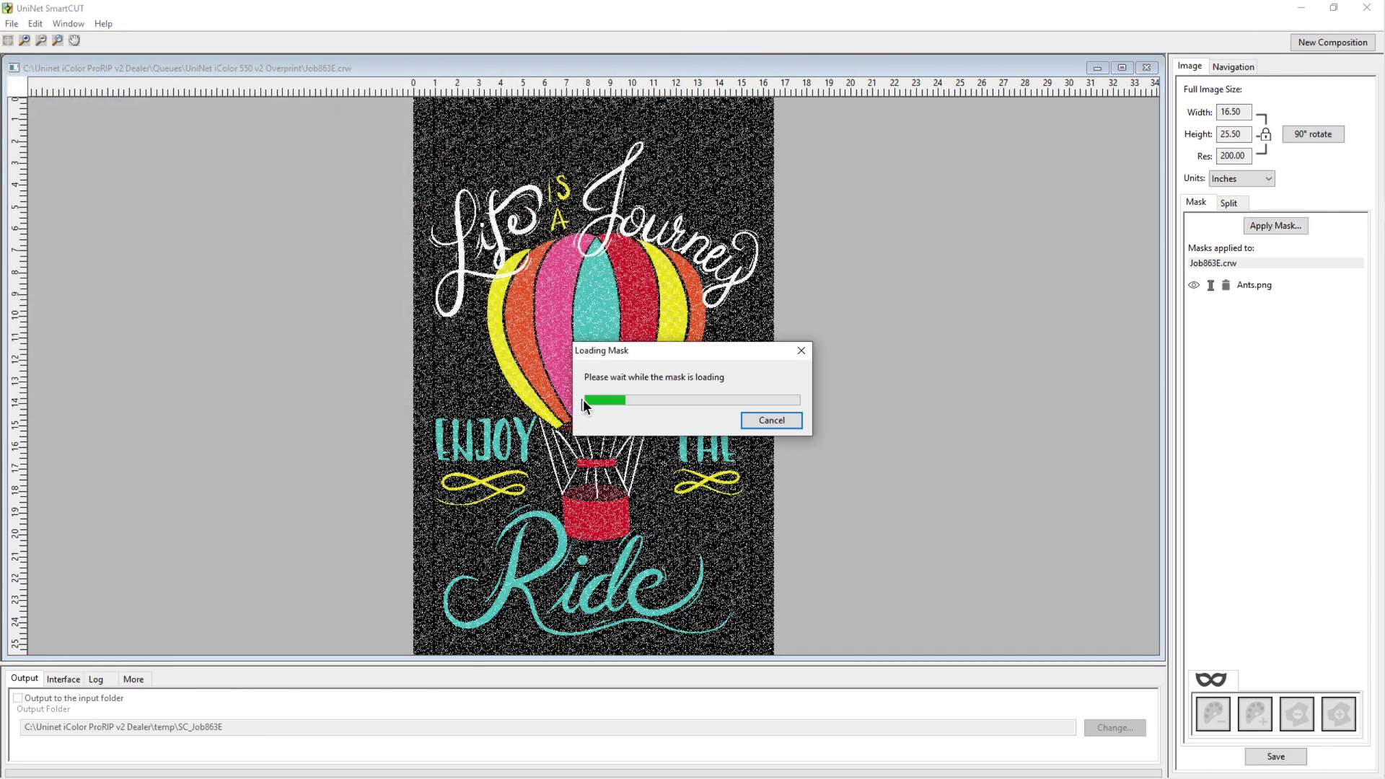
click(1283, 228)
click(645, 154)
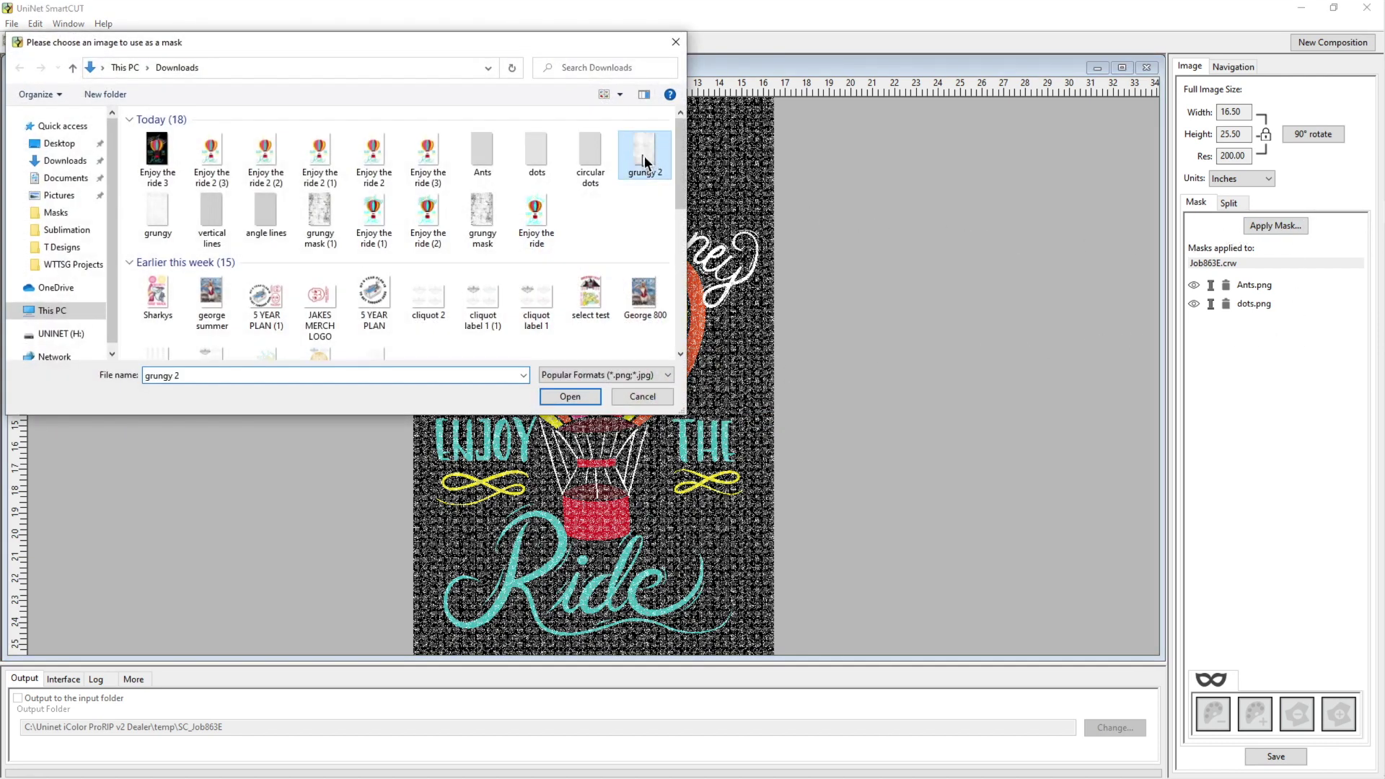
click(583, 400)
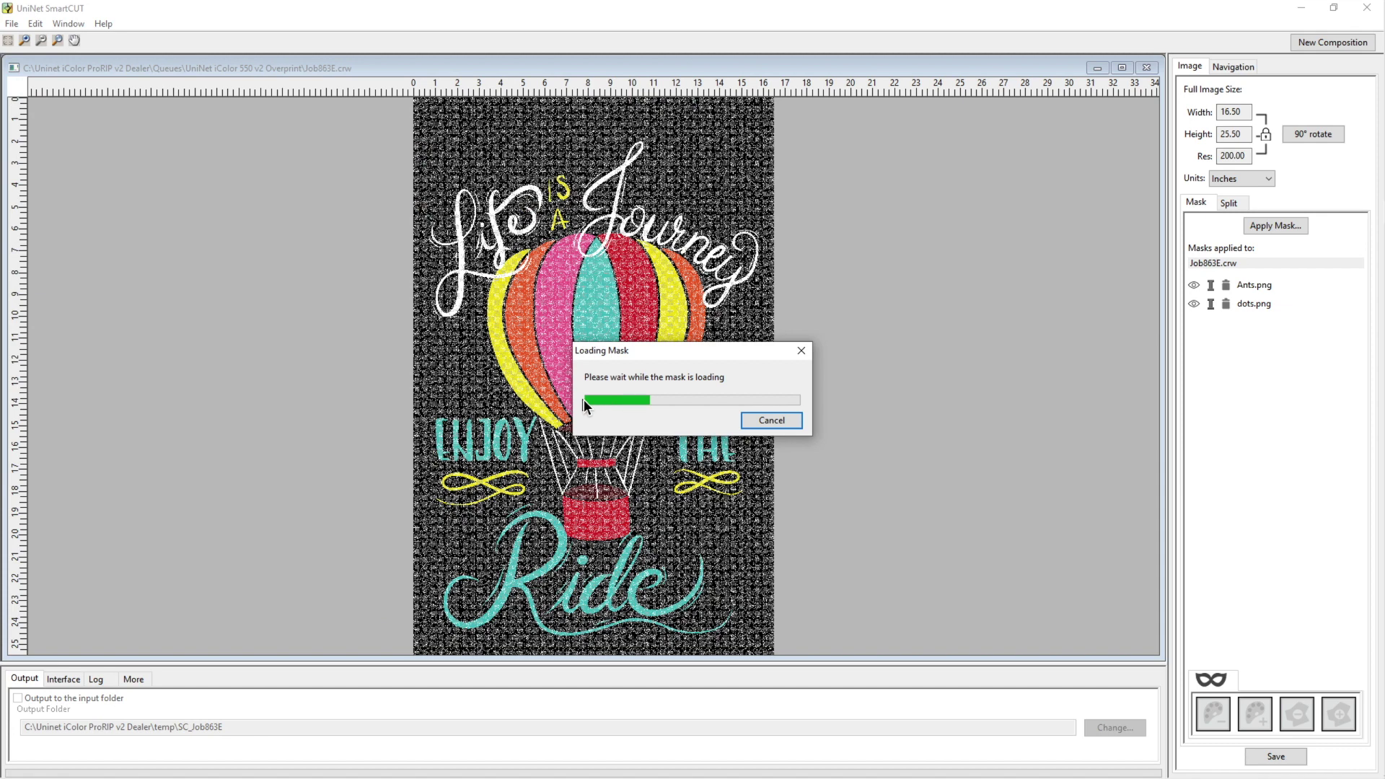
- Apply the vertical lines and angle lines mask images from Downloads to the artwork
click(1286, 226)
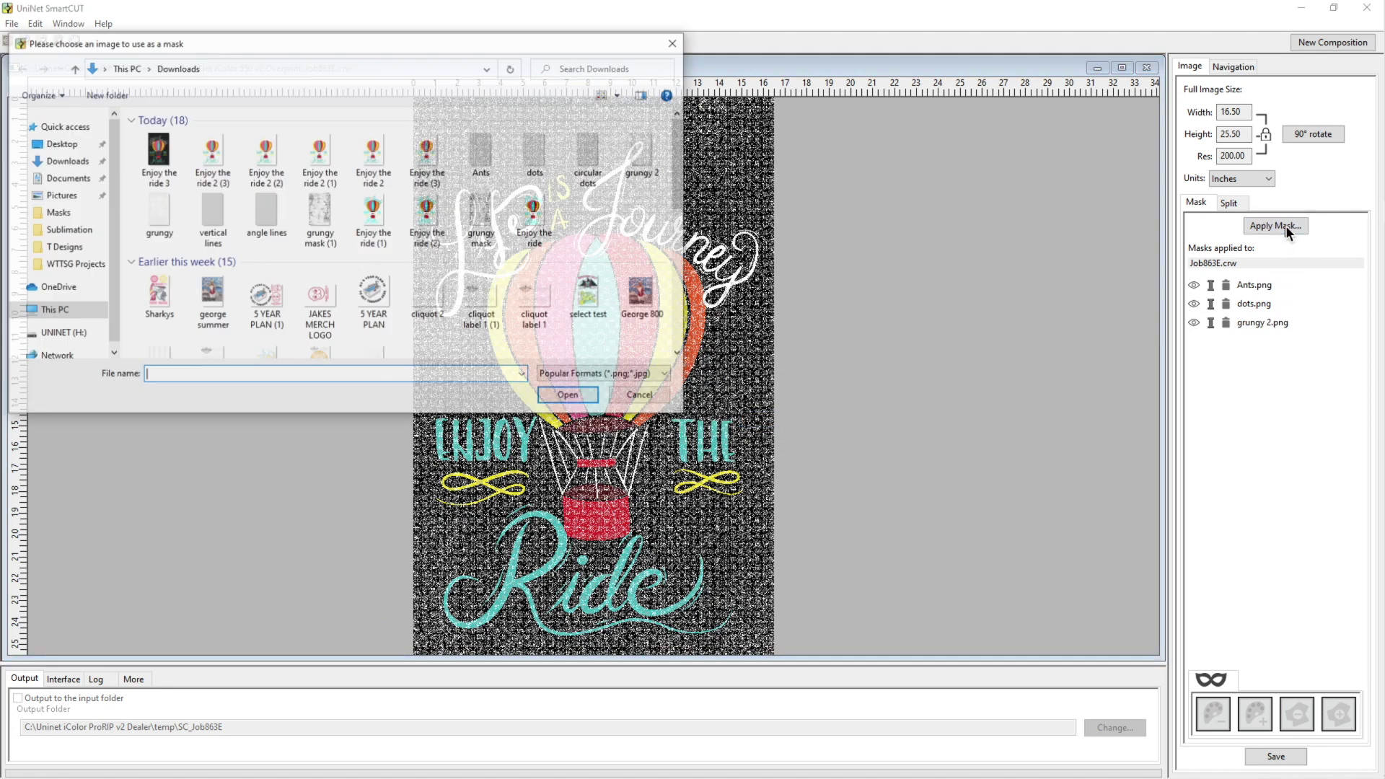
click(225, 215)
click(560, 398)
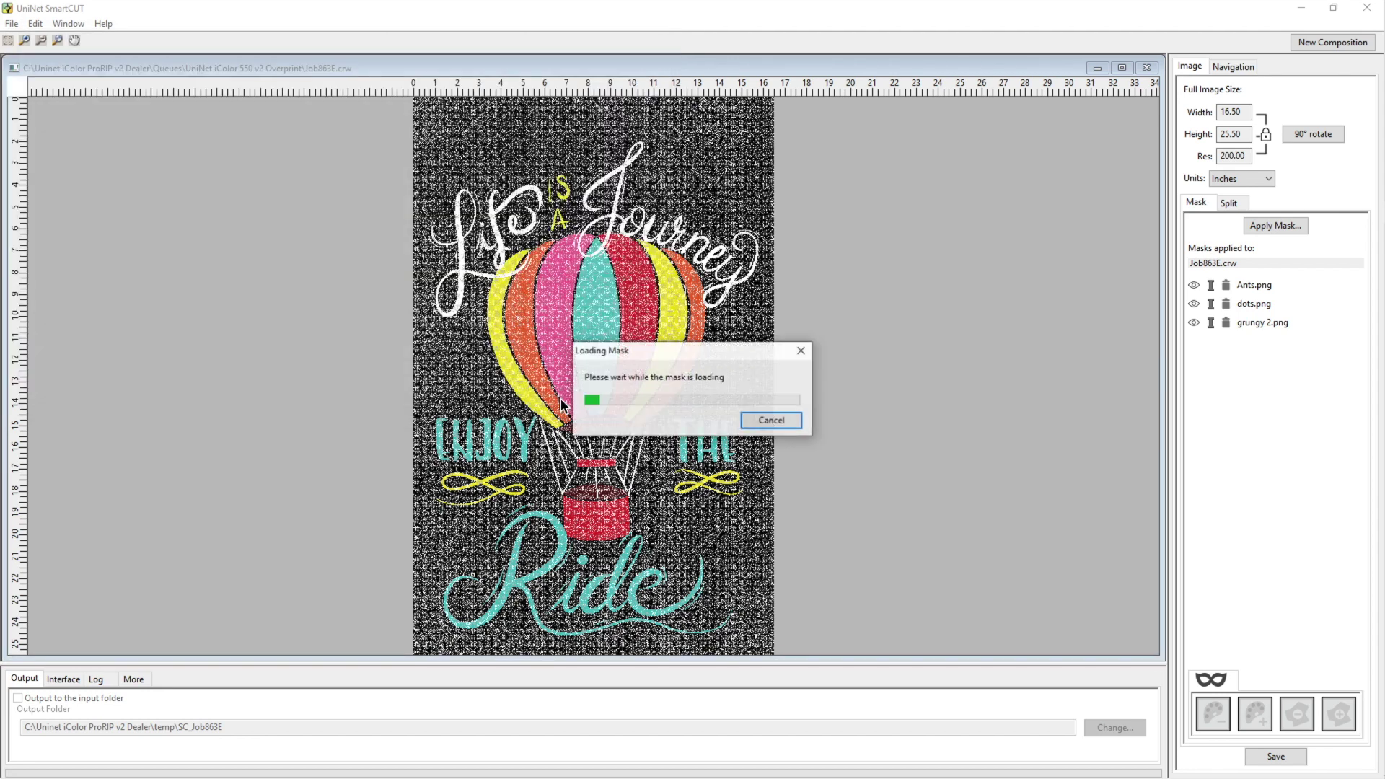
click(1252, 225)
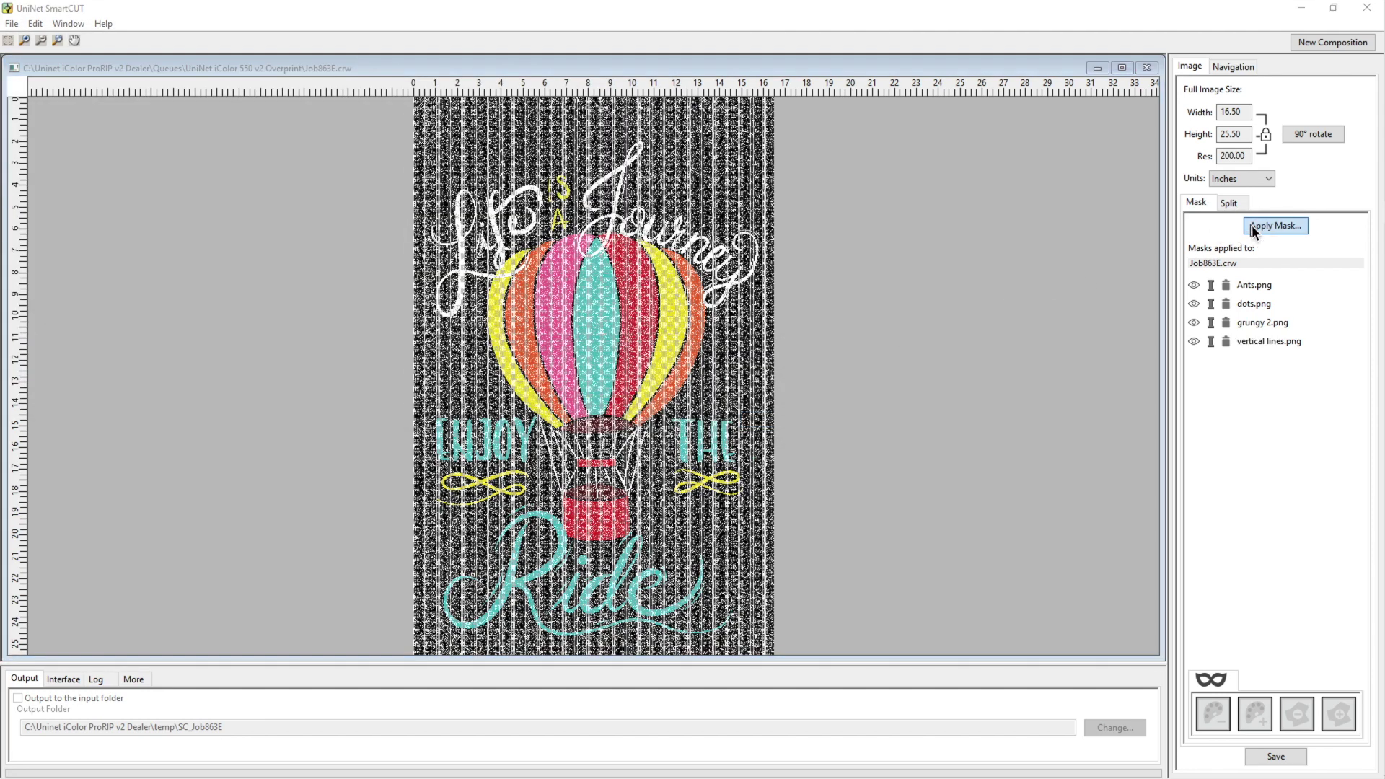
click(261, 216)
click(570, 396)
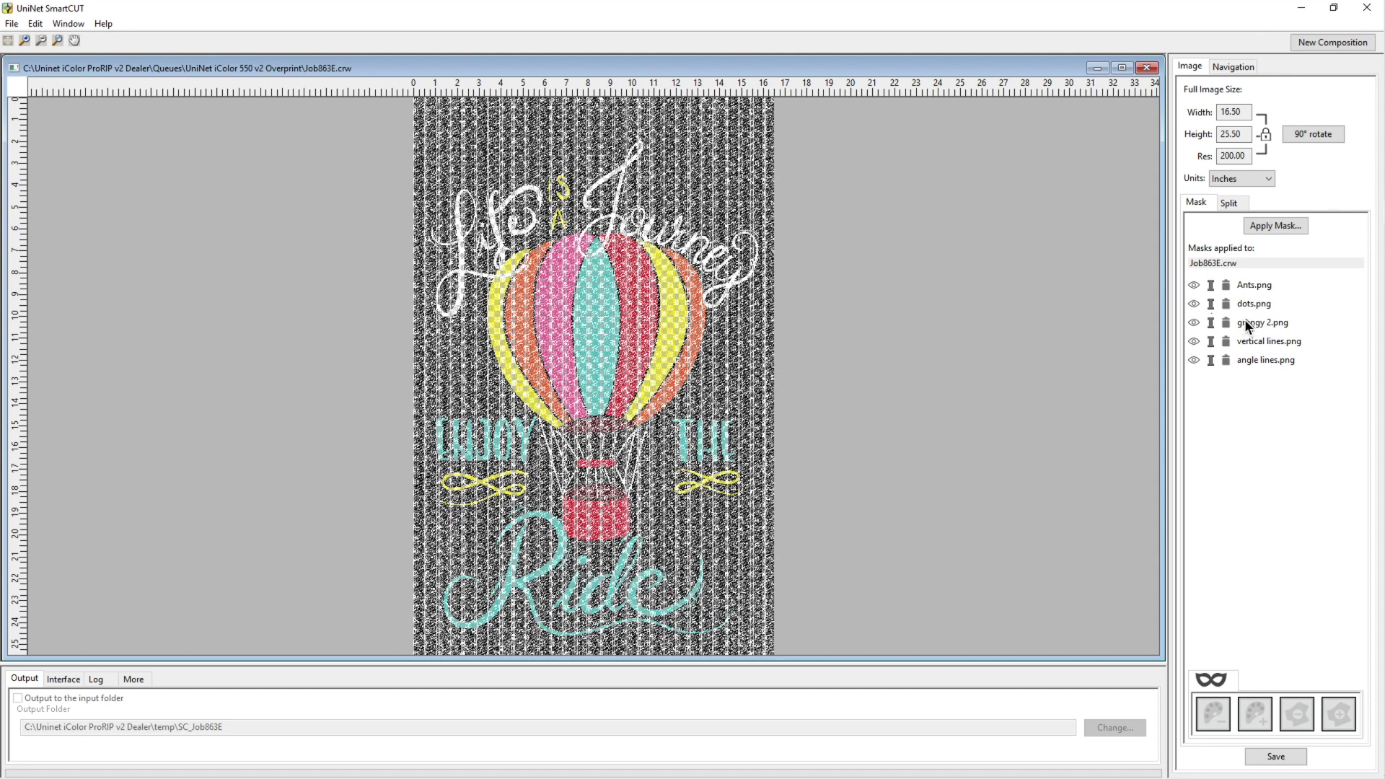
- Select all five masks in the list and remove their masking from every color in the artwork
click(1249, 290)
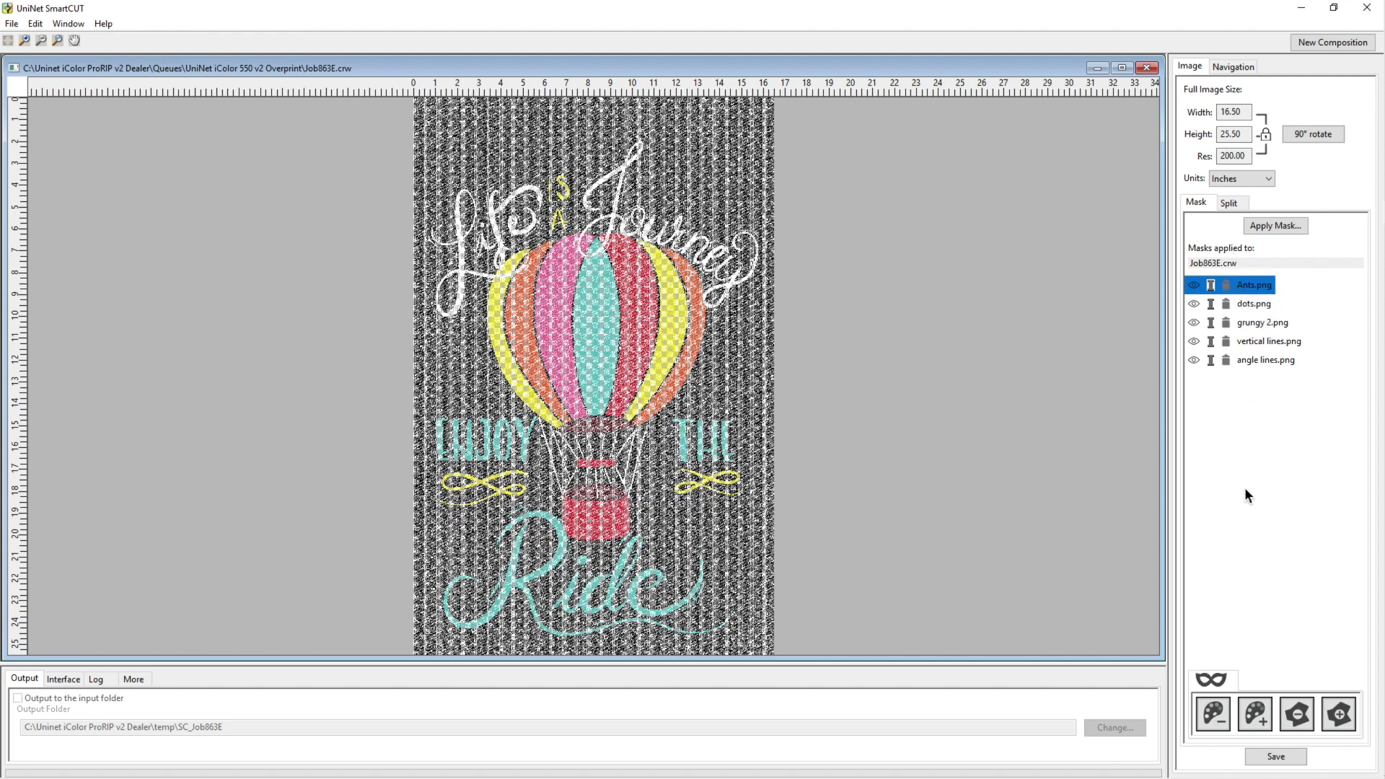
click(1246, 290)
click(1219, 722)
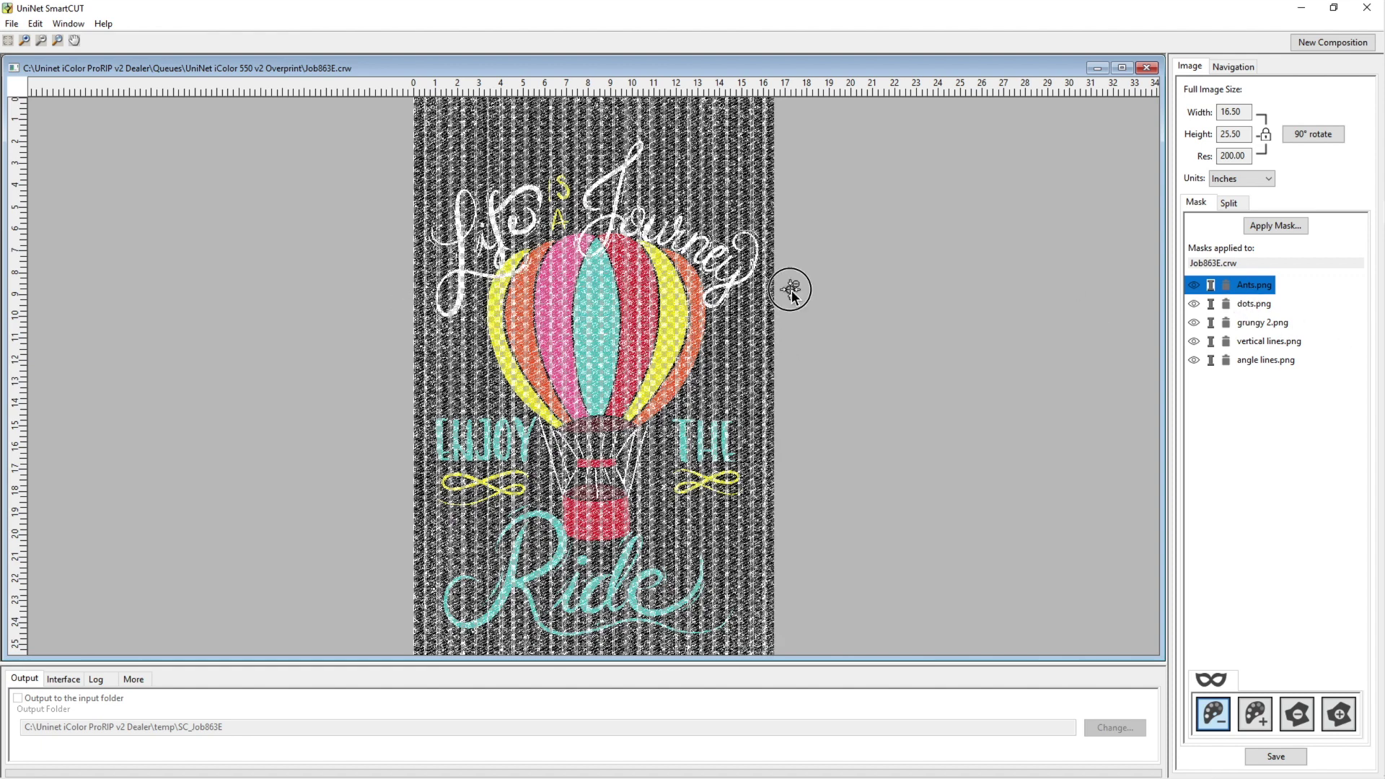
ctrl+click(1257, 361)
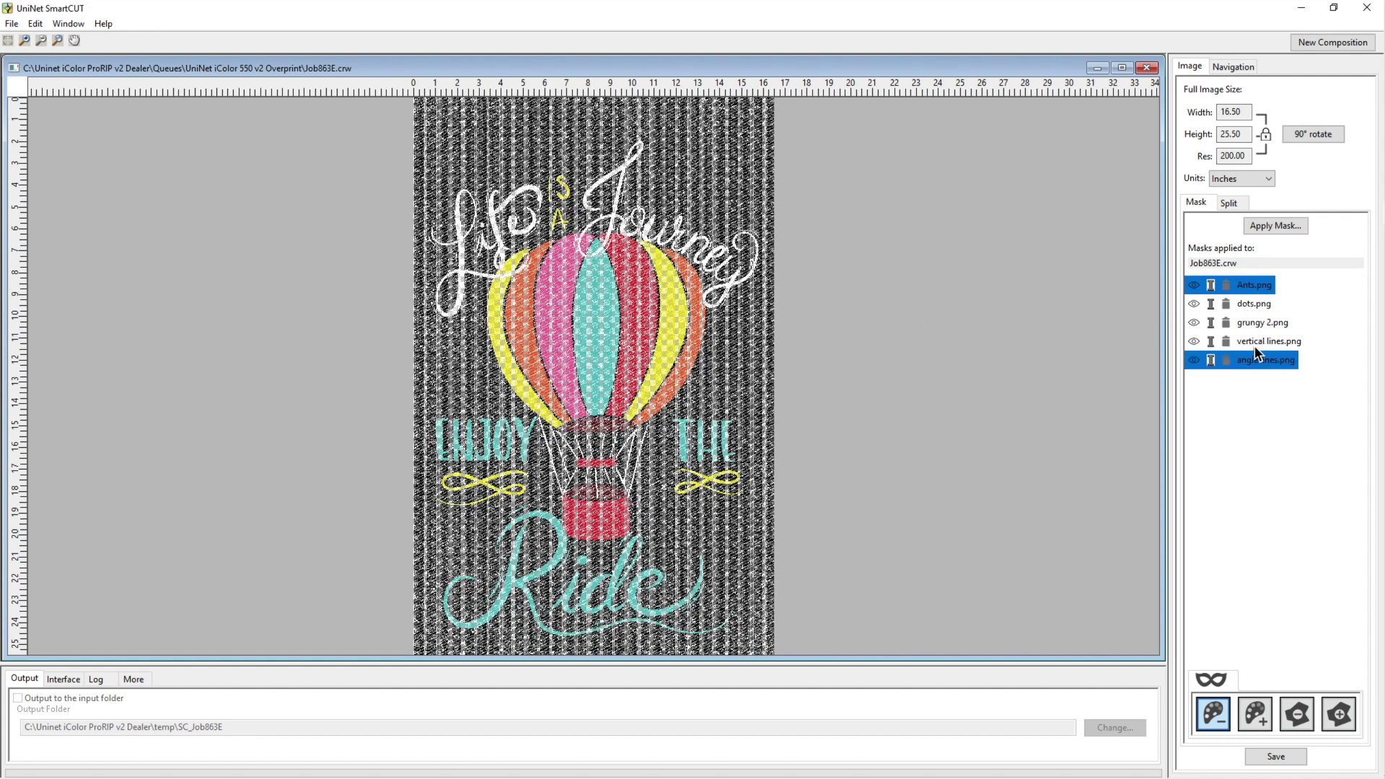
ctrl+click(1255, 339)
ctrl+click(1252, 322)
ctrl+click(1253, 304)
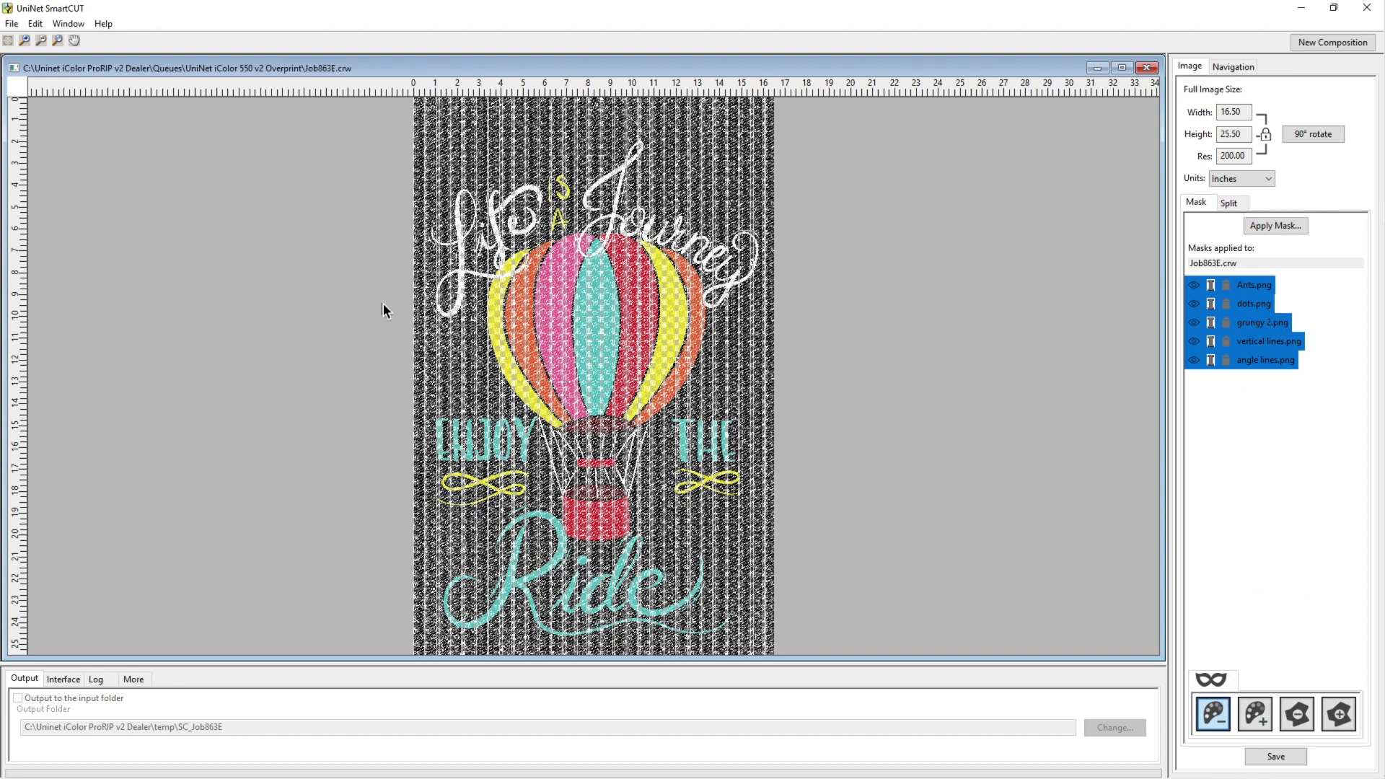
click(805, 299)
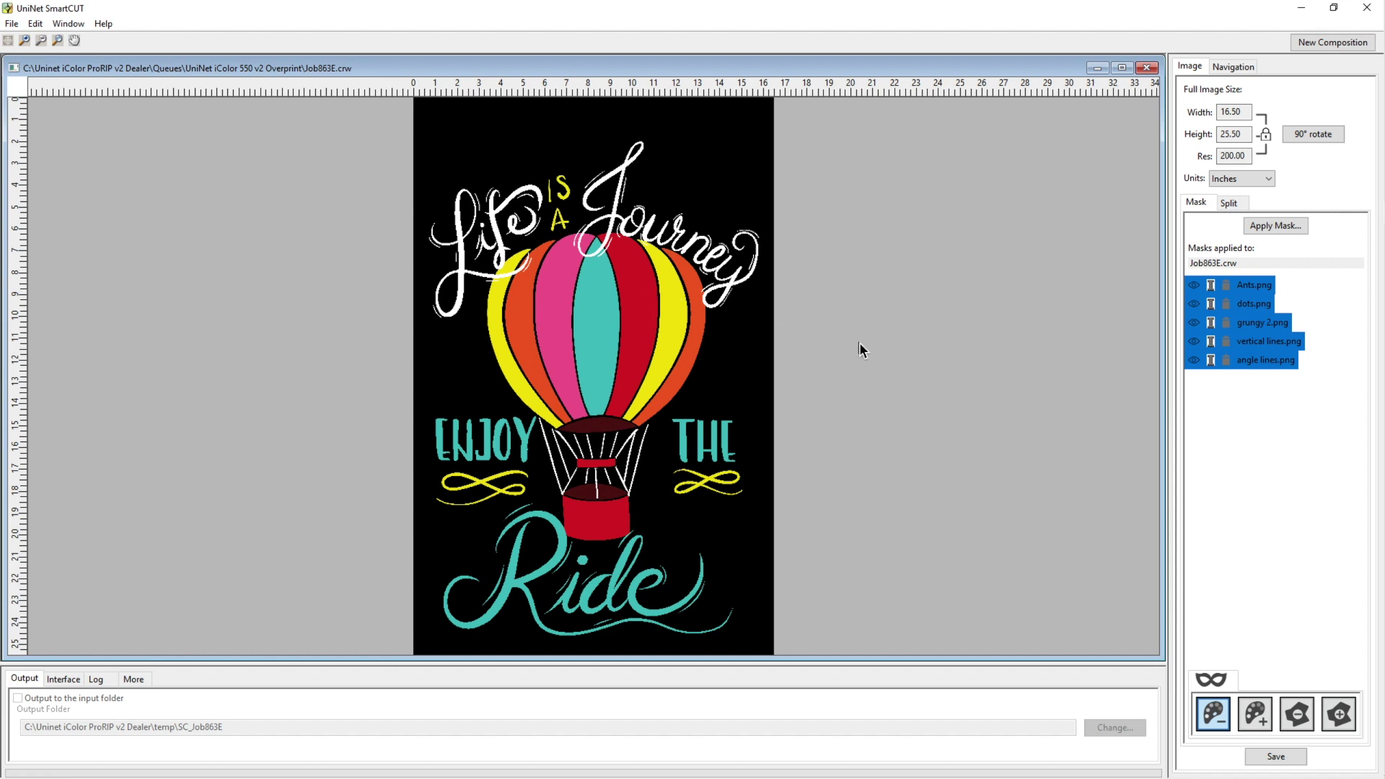
- Deselect the angle lines, vertical lines, grungy 2 and dots masks, leaving only the Ants mask selected
ctrl+click(1267, 360)
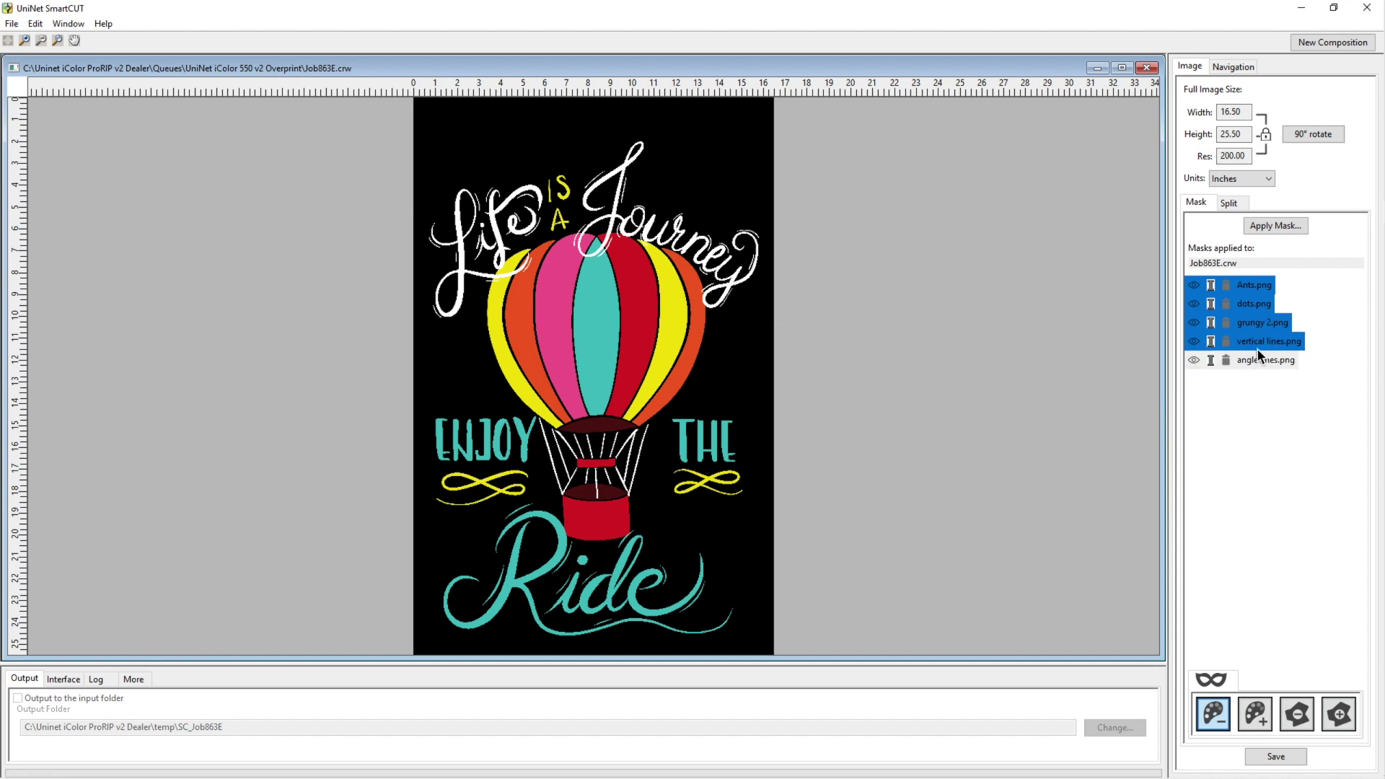
ctrl+click(1259, 341)
ctrl+click(1254, 323)
ctrl+click(1251, 306)
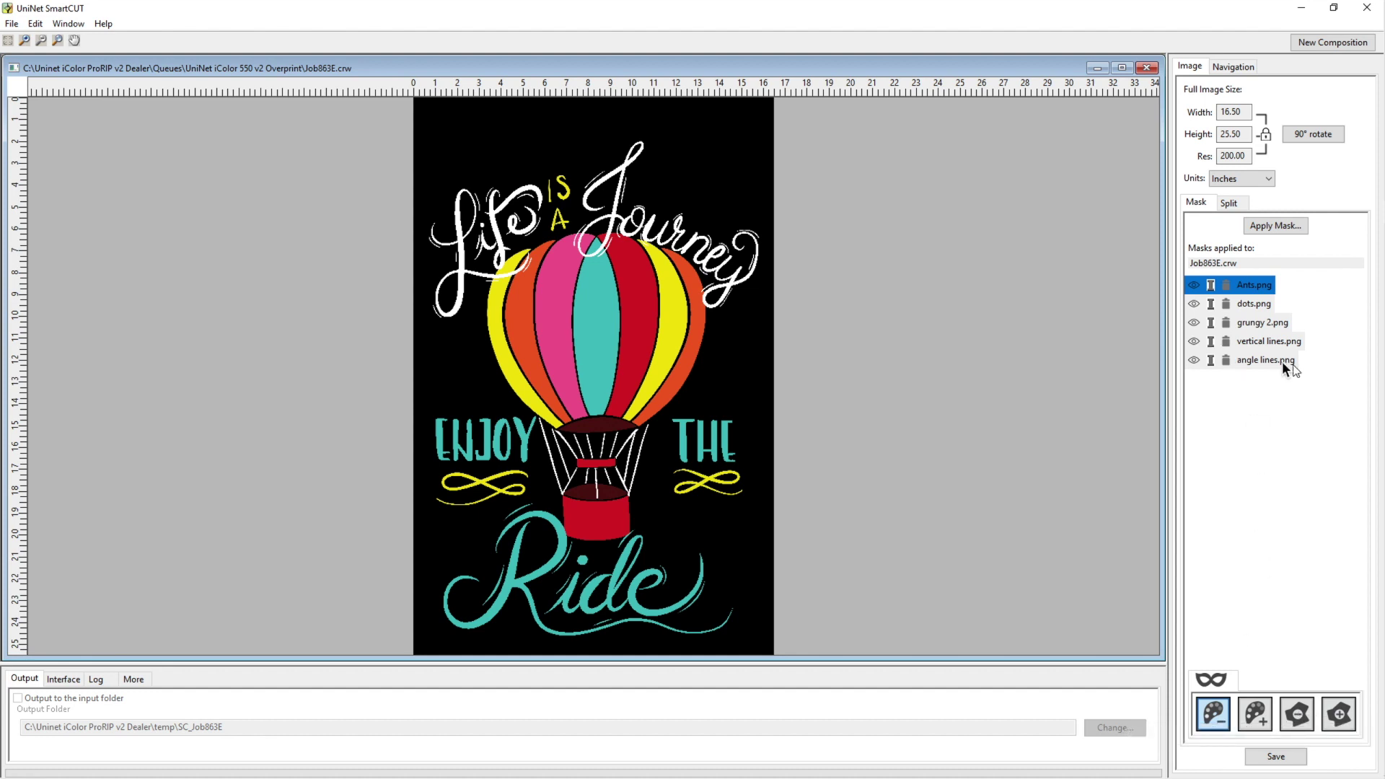
click(1244, 287)
click(1244, 287)
- Try the Ants mask on only the balloon's leftmost yellow panel, then remove that contiguous masking
click(1340, 715)
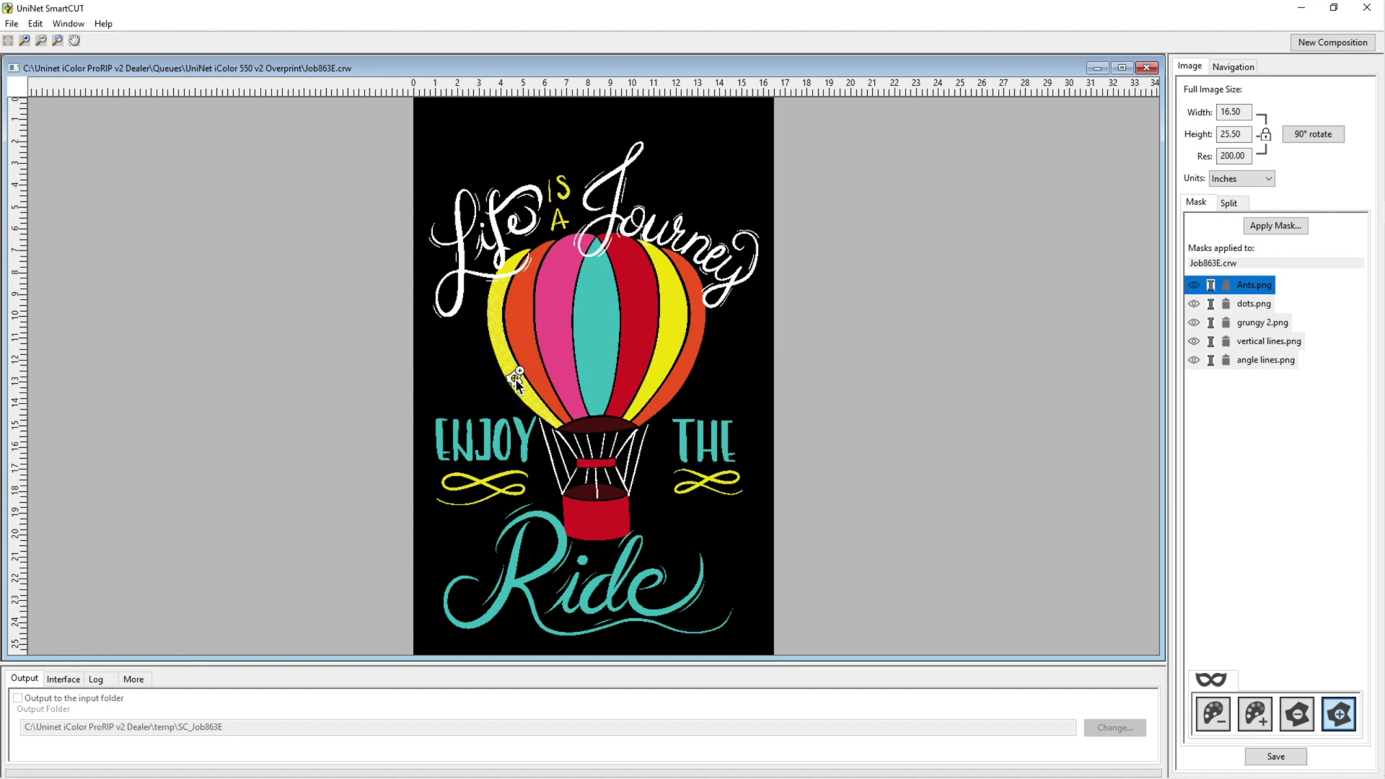
click(22, 41)
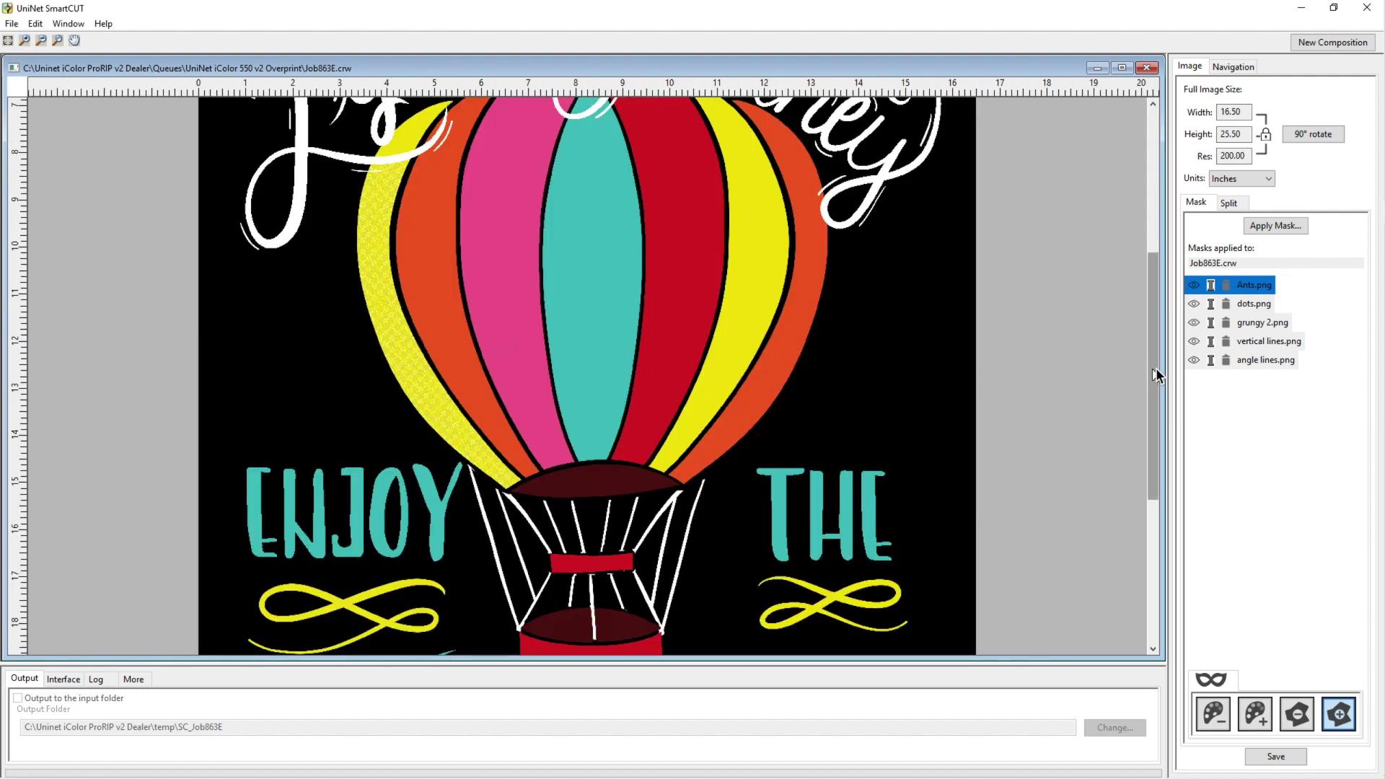
drag(1153, 366, 1156, 244)
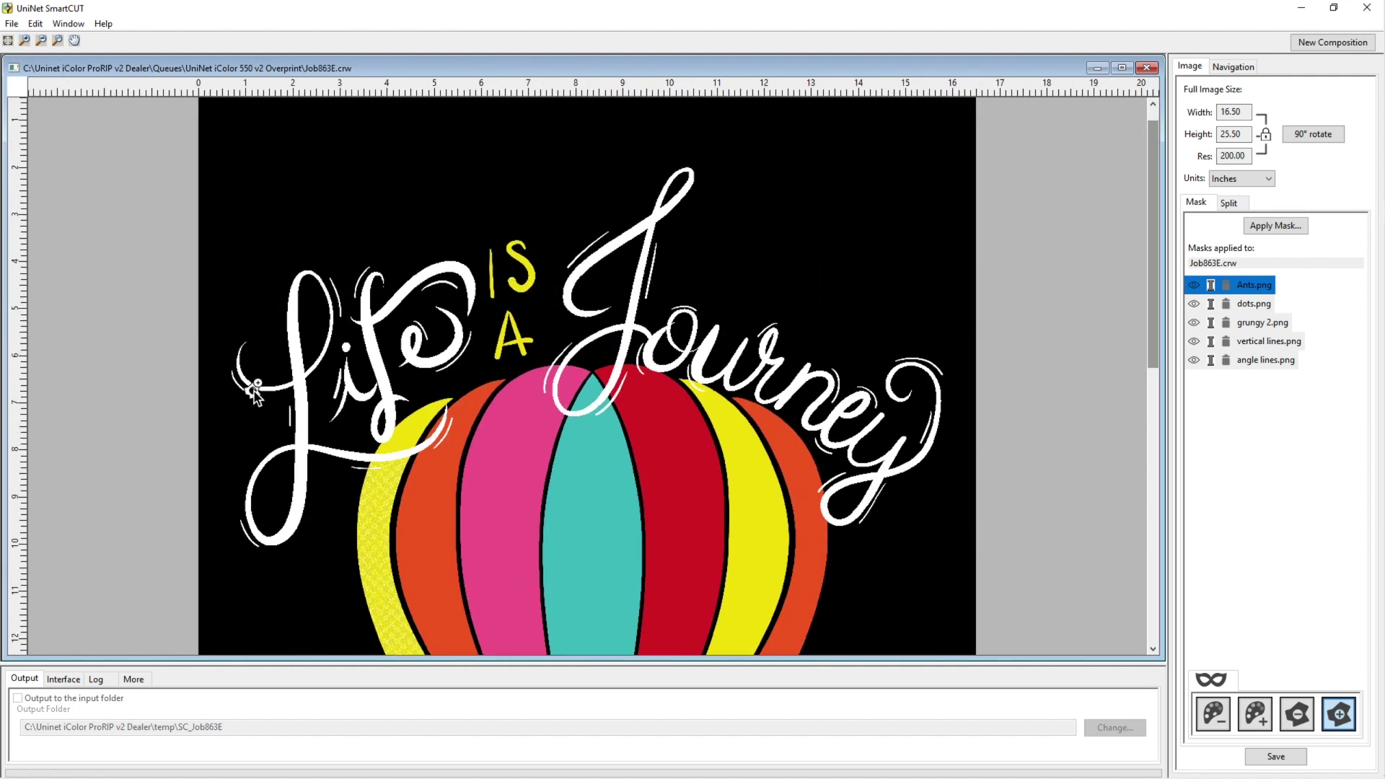
drag(1158, 295, 1167, 393)
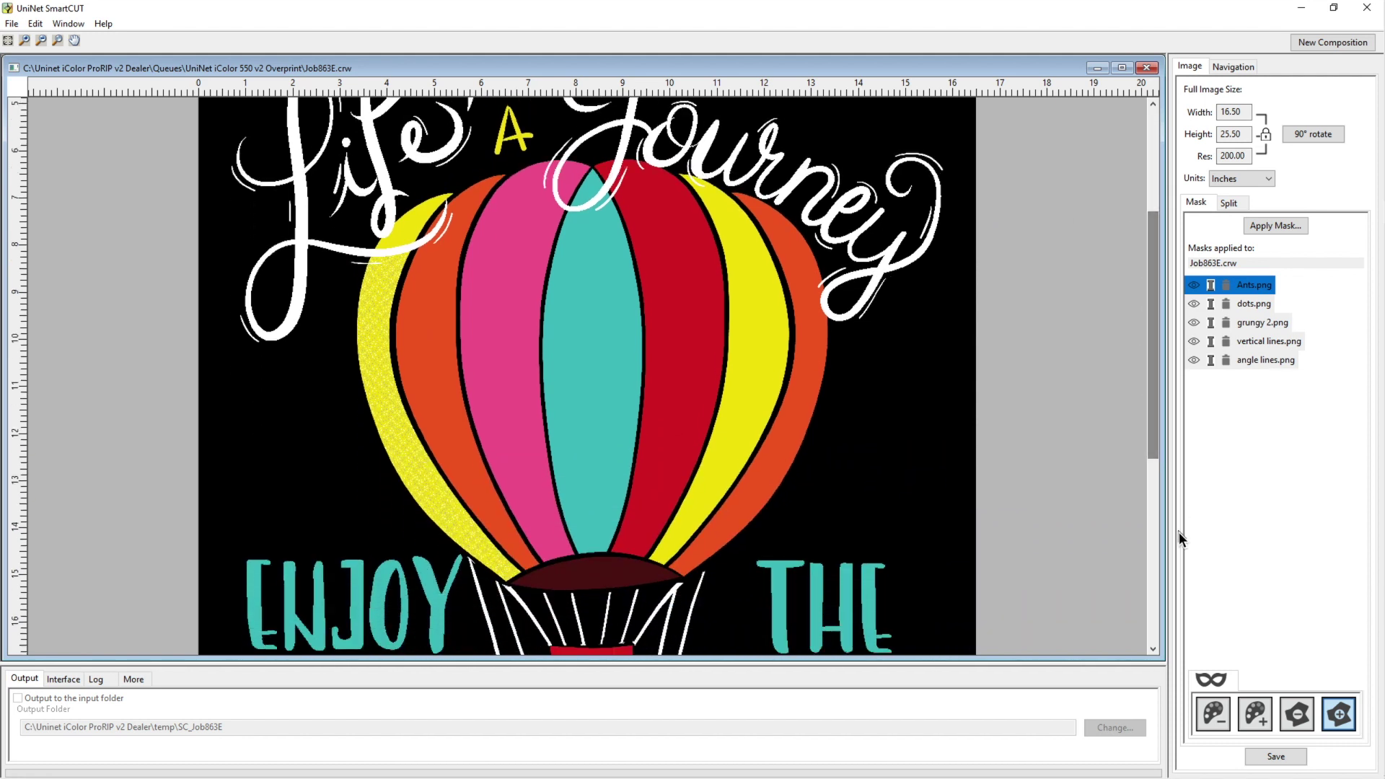
click(1296, 714)
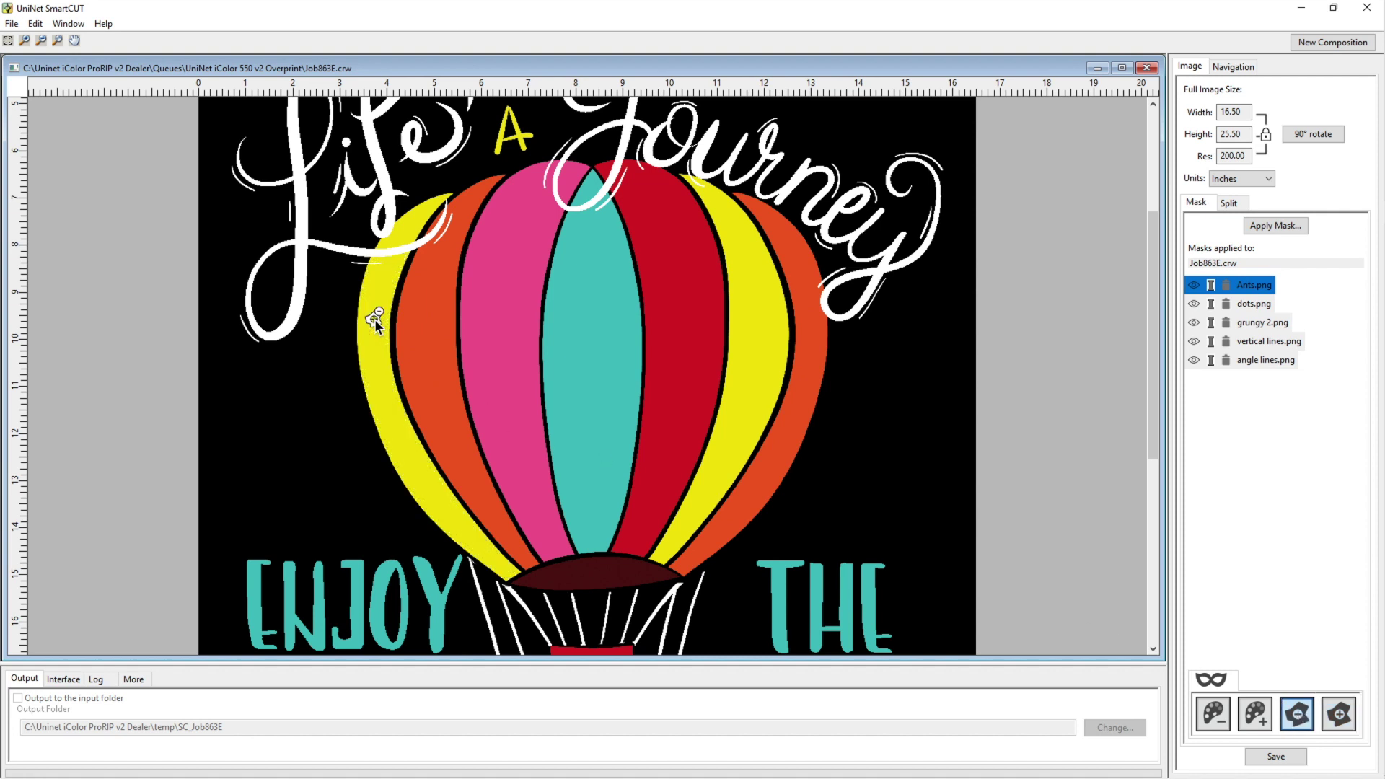
- Try masking the yellow color throughout the artwork with the Ants mask, then remove the masking from that color
click(1257, 718)
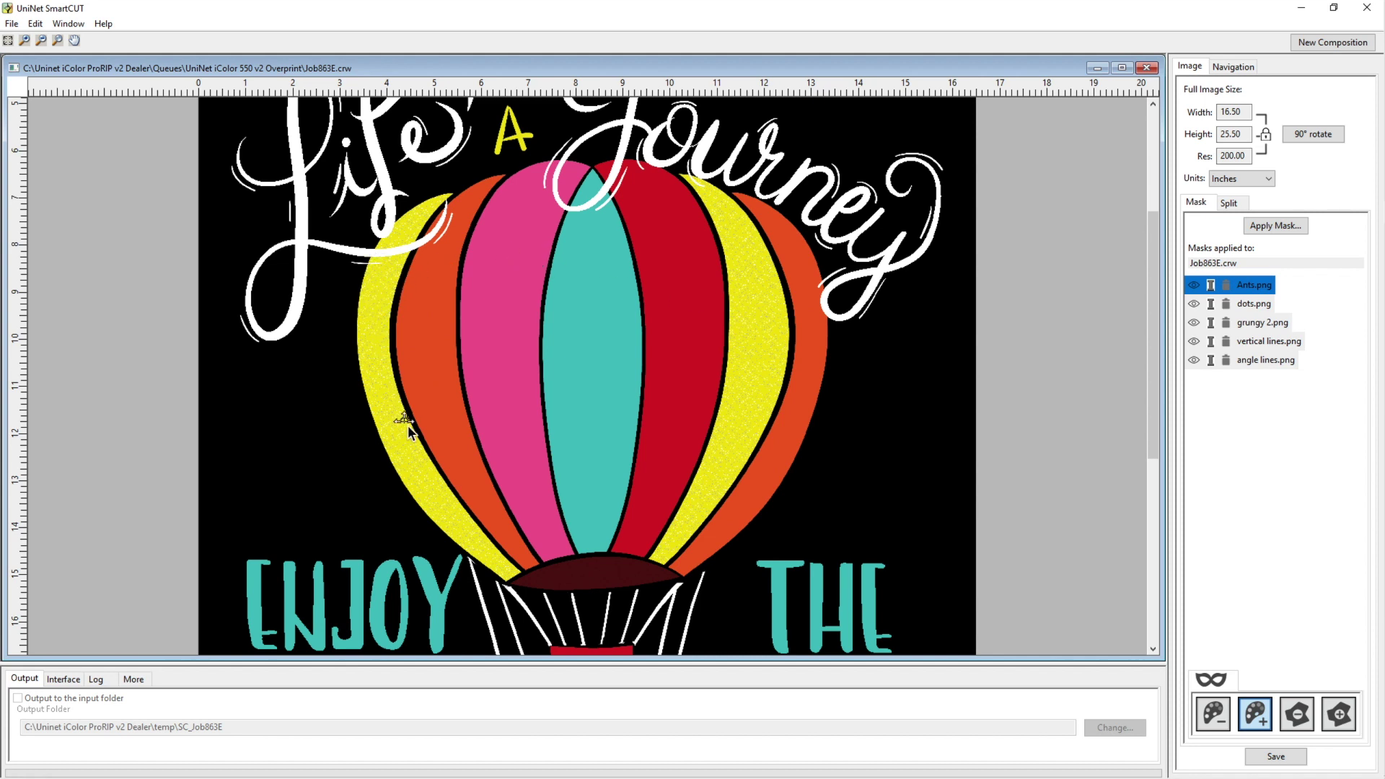
click(1152, 337)
drag(1152, 341, 1147, 288)
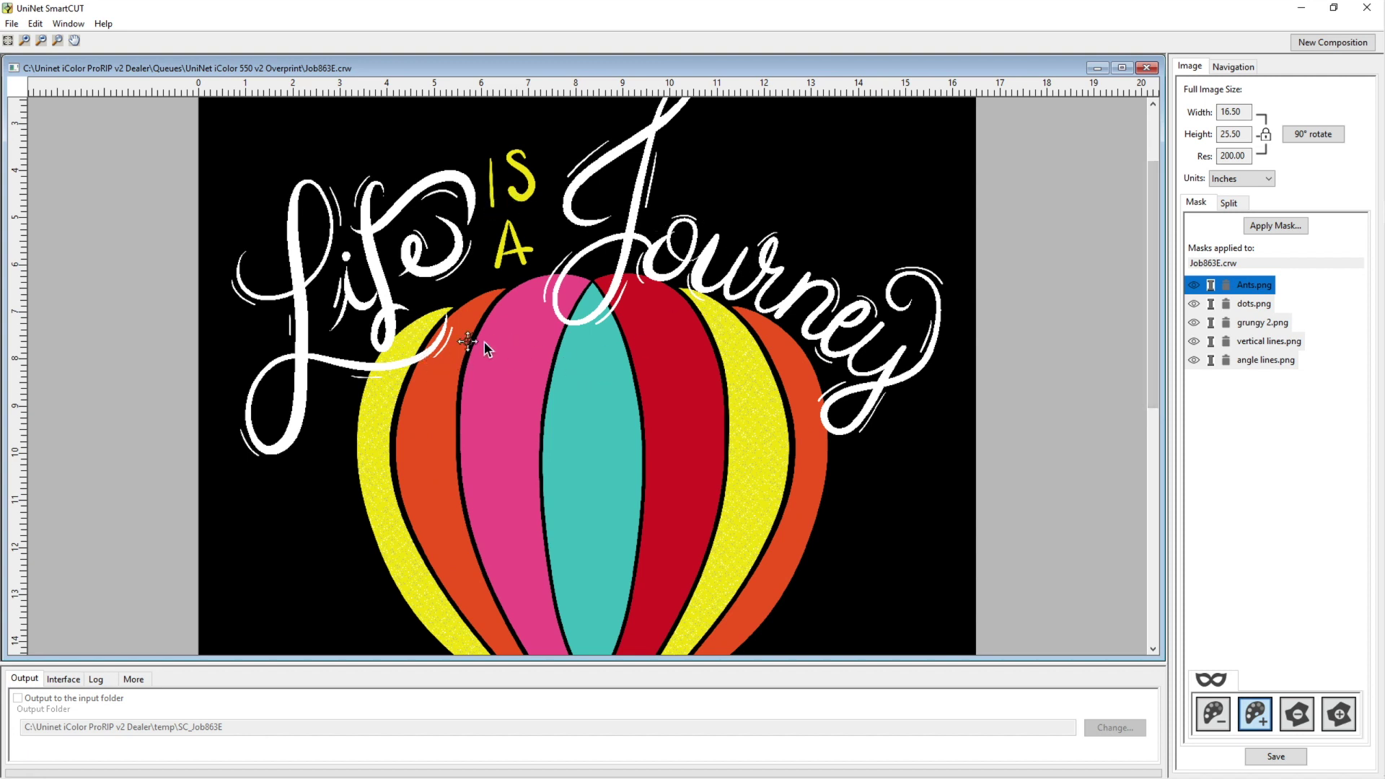
click(1214, 716)
click(773, 445)
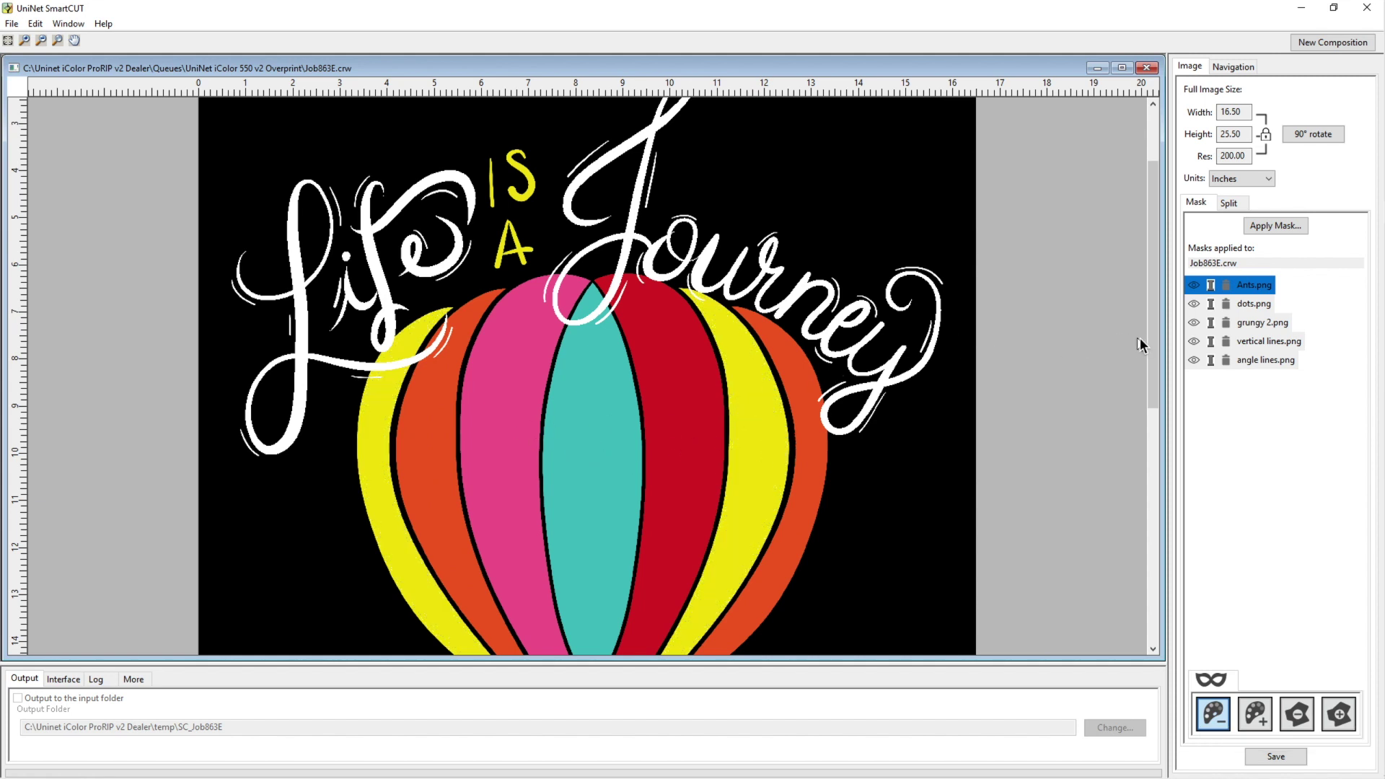
- Apply the Ants mask to only the contiguous yellow panel on the balloon's right side
drag(1152, 348, 1154, 419)
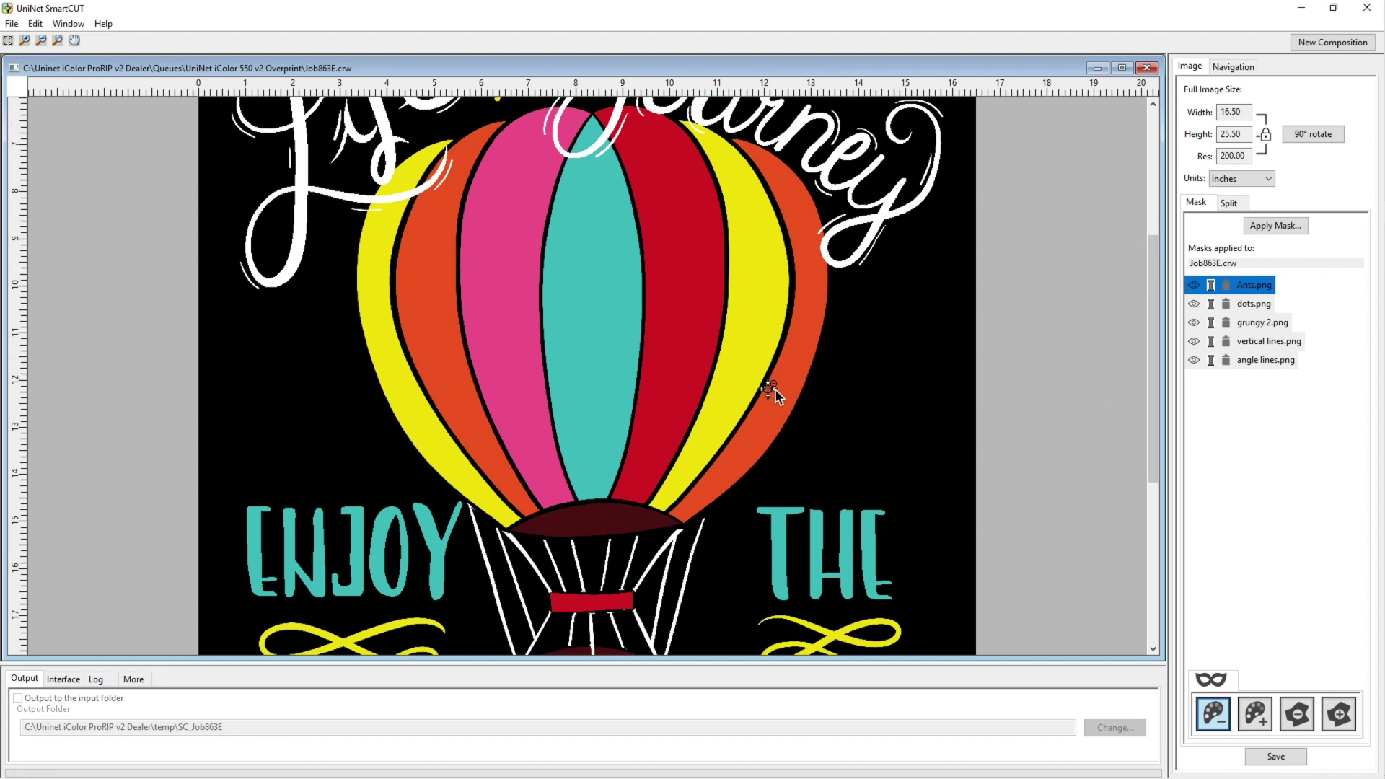
click(1340, 715)
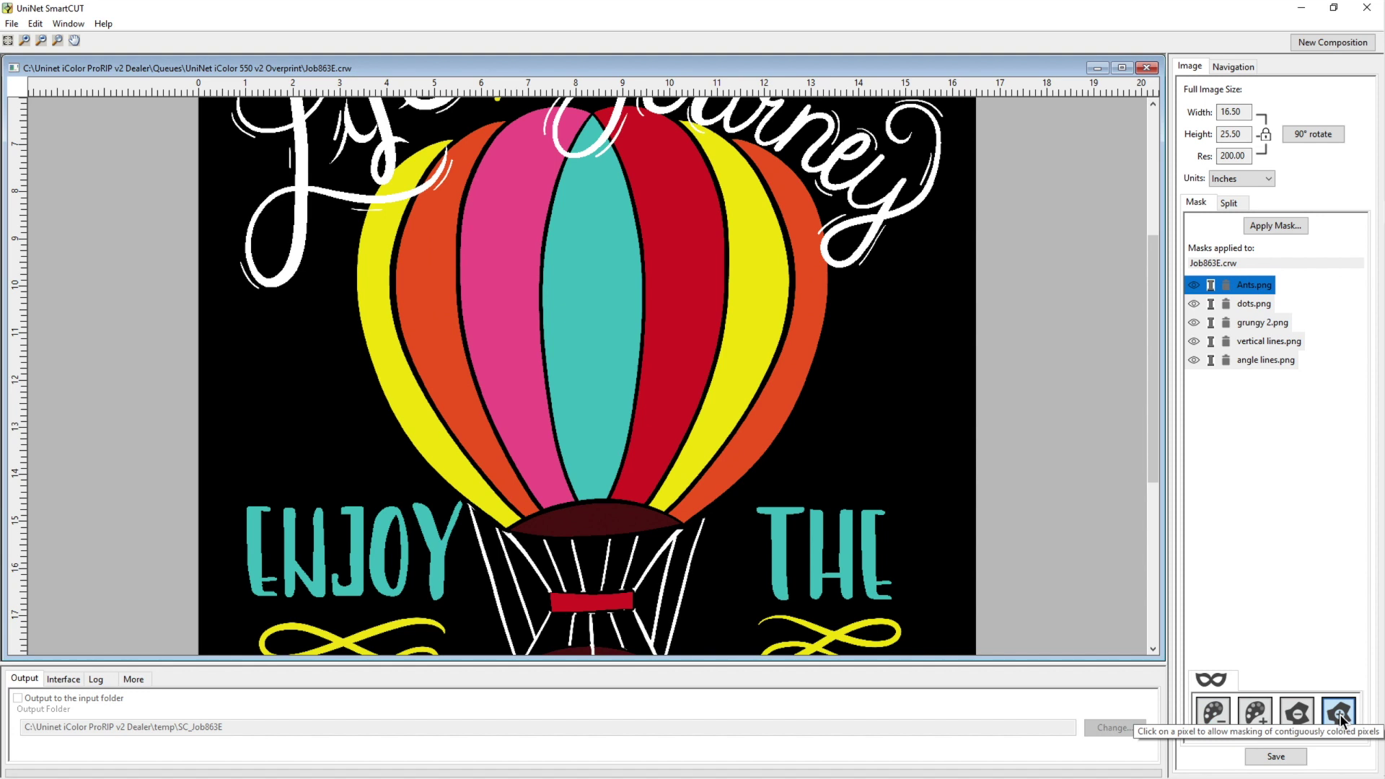
click(768, 270)
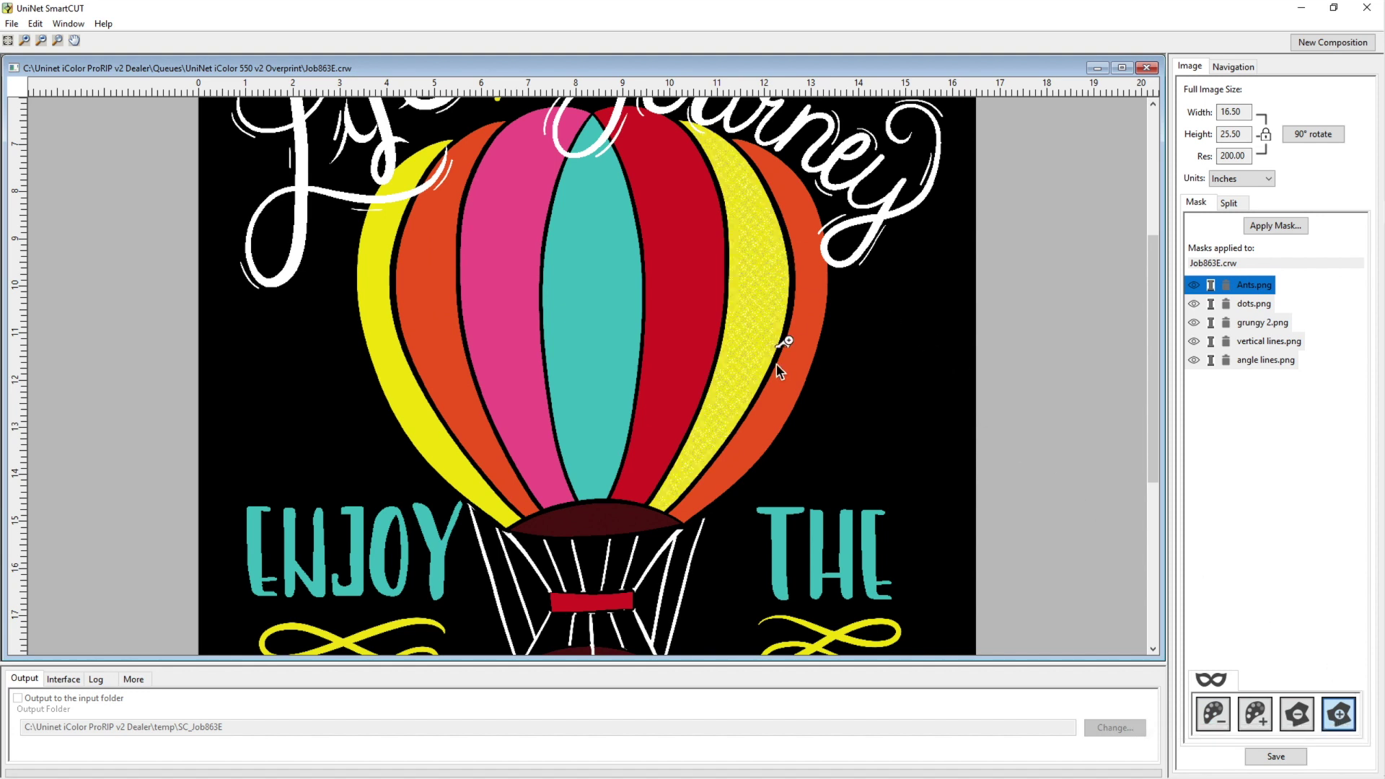
- Apply the dots mask to the balloon's pink panel and the grungy 2 mask to its red panel
click(1255, 305)
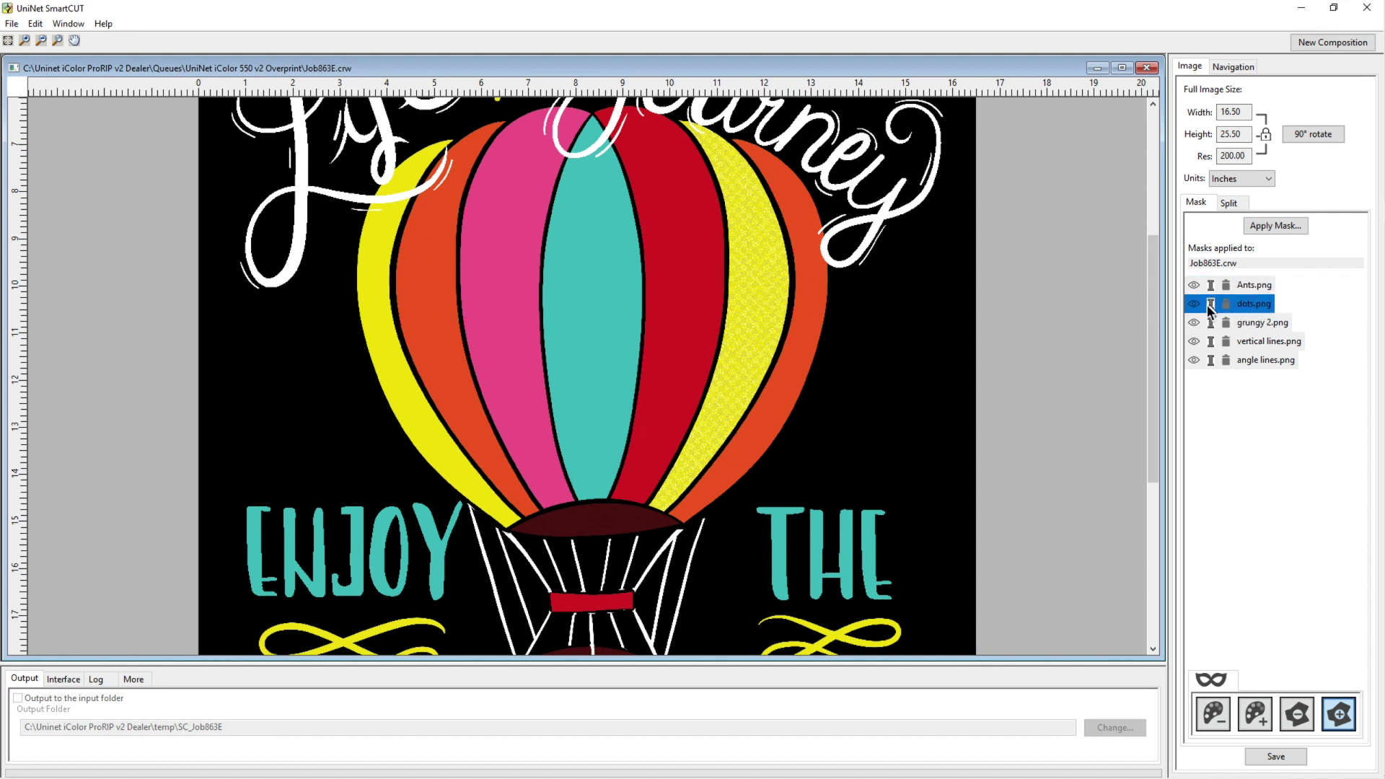
click(508, 296)
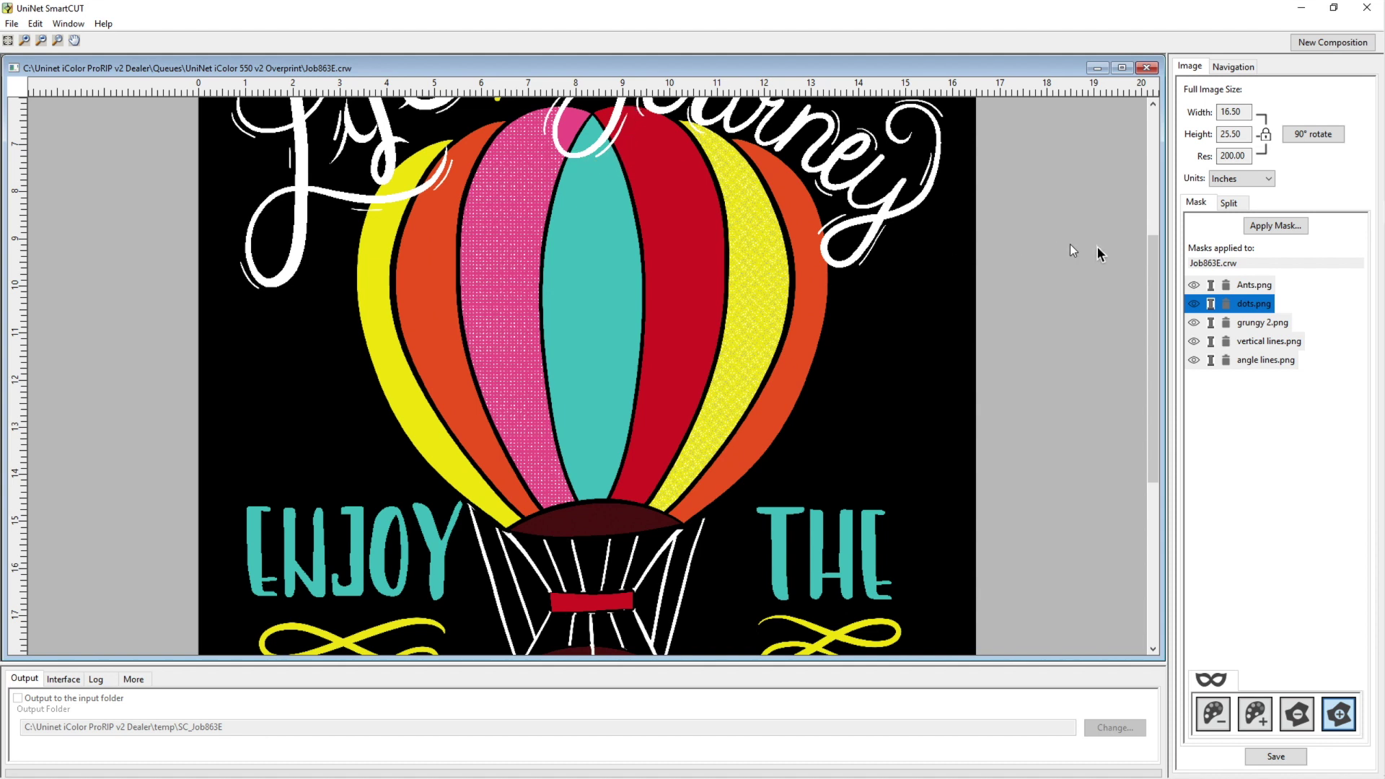
drag(1153, 261, 1151, 231)
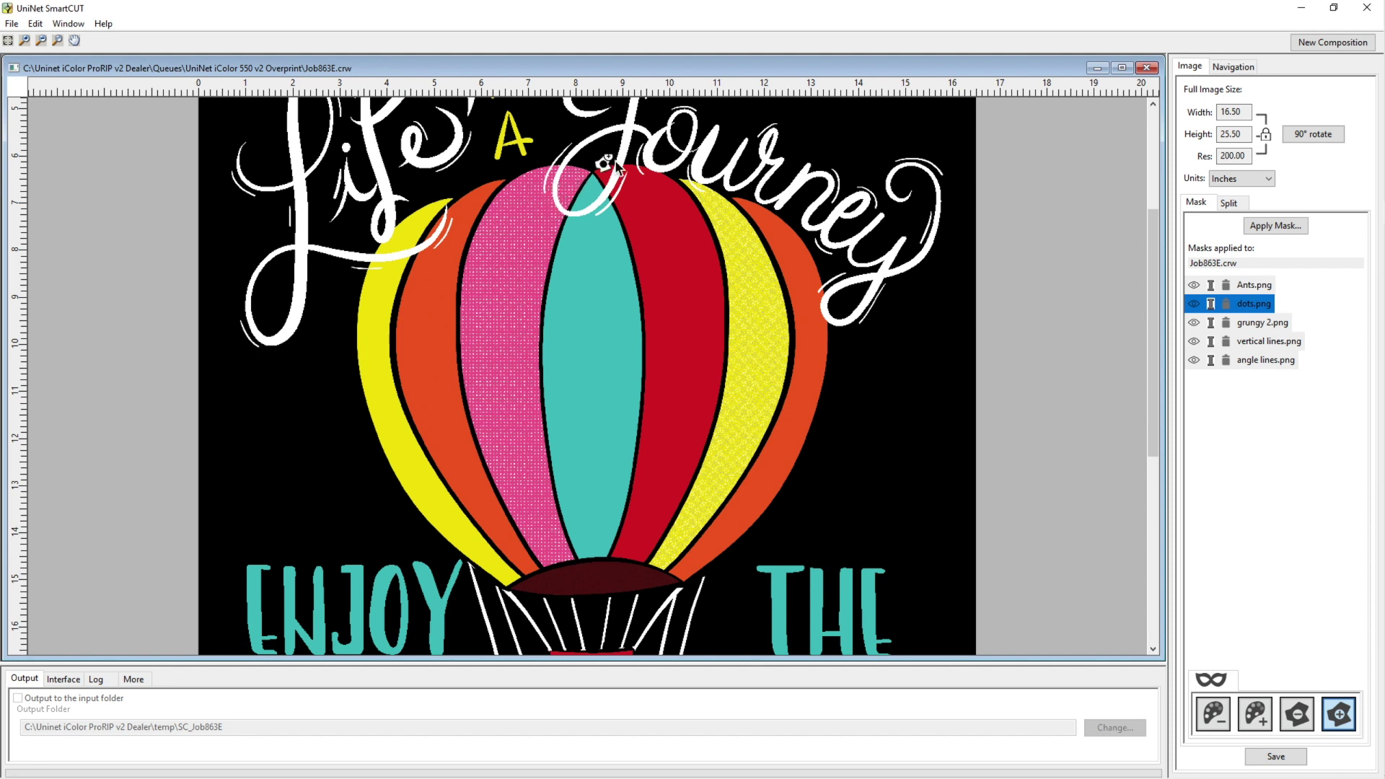
ctrl+click(1256, 325)
ctrl+click(1252, 304)
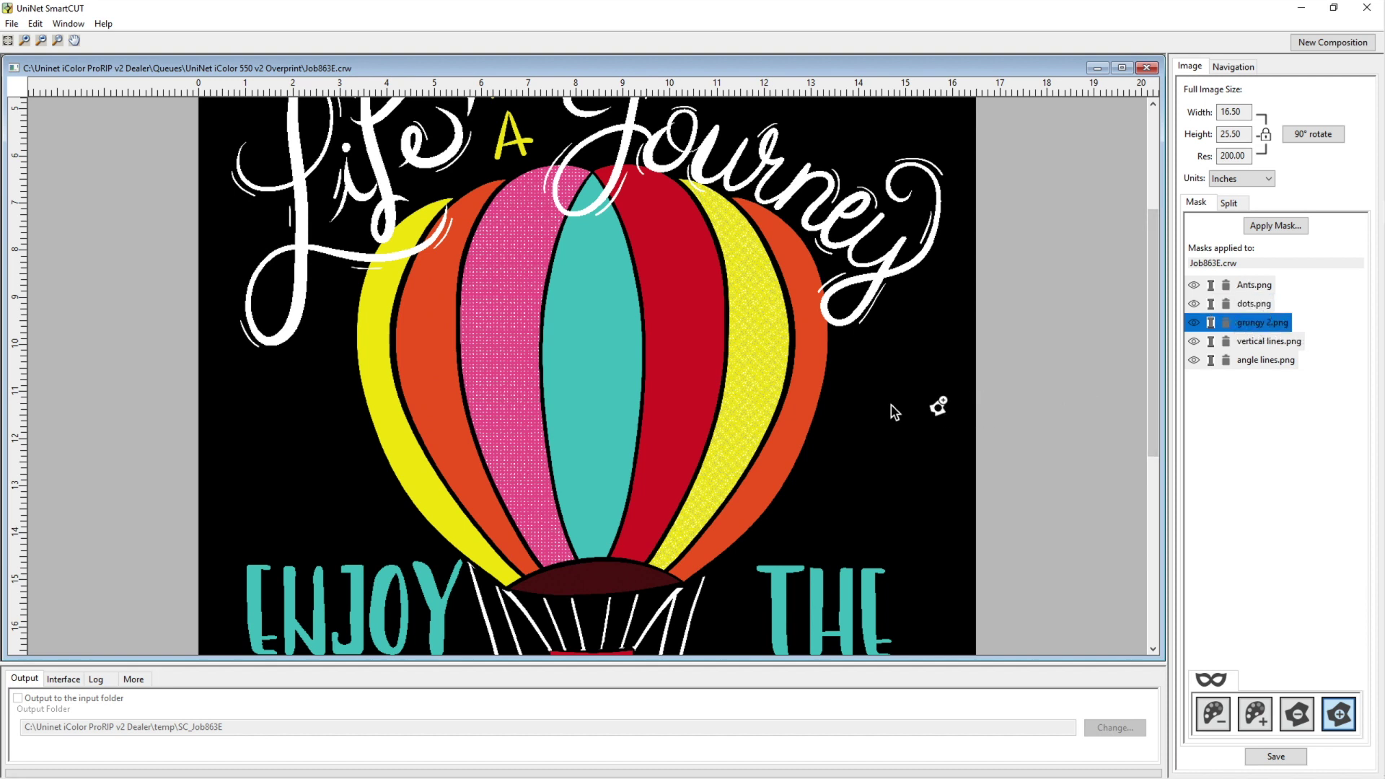
click(694, 322)
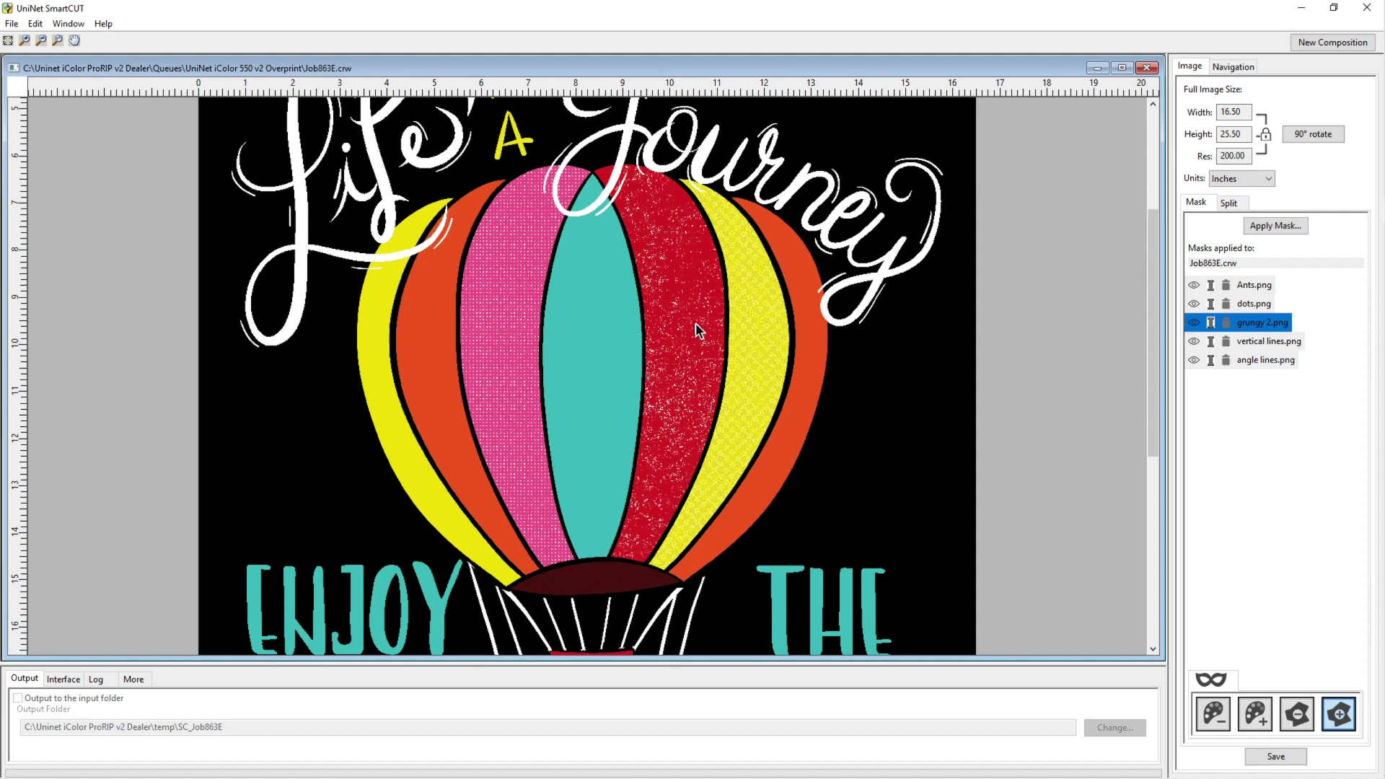
- Apply the vertical lines mask to the teal panel in the middle of the balloon
click(1255, 330)
click(1268, 344)
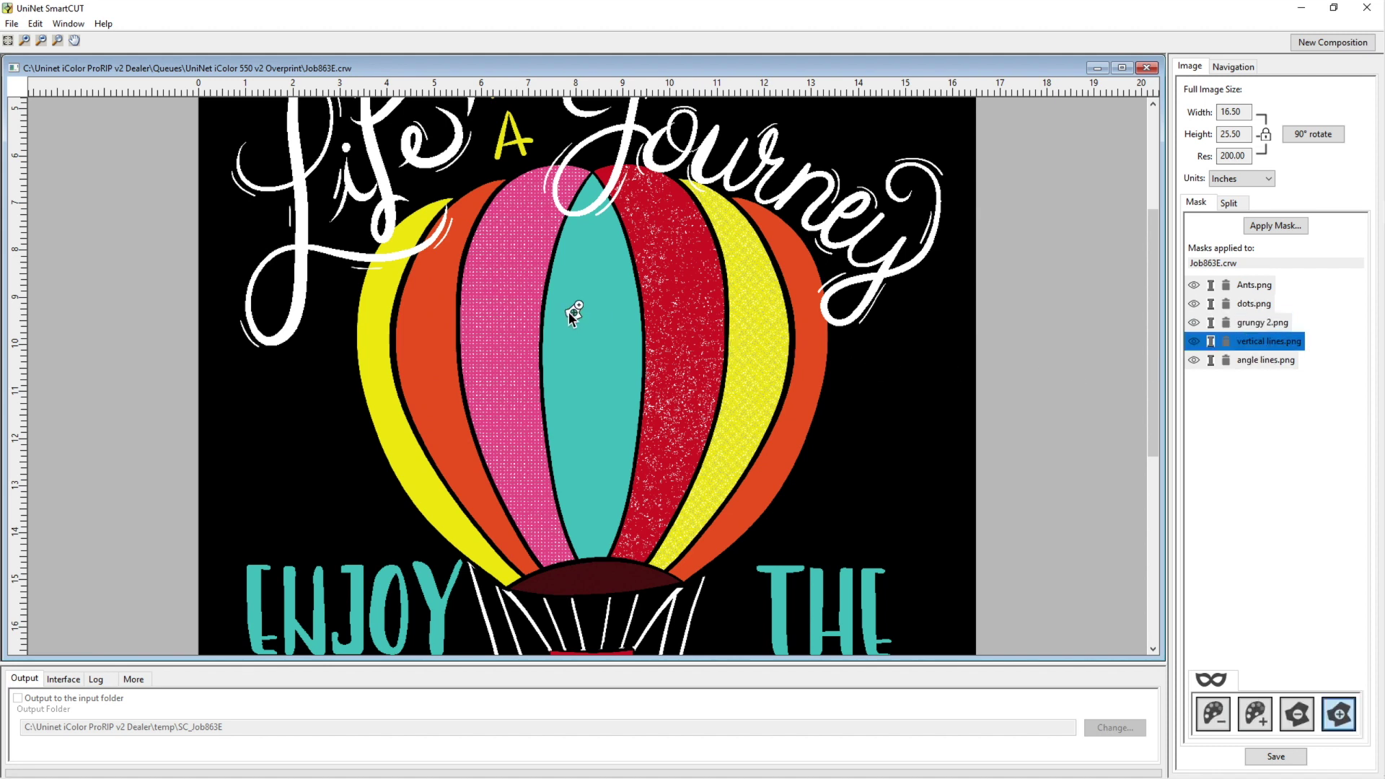
click(599, 345)
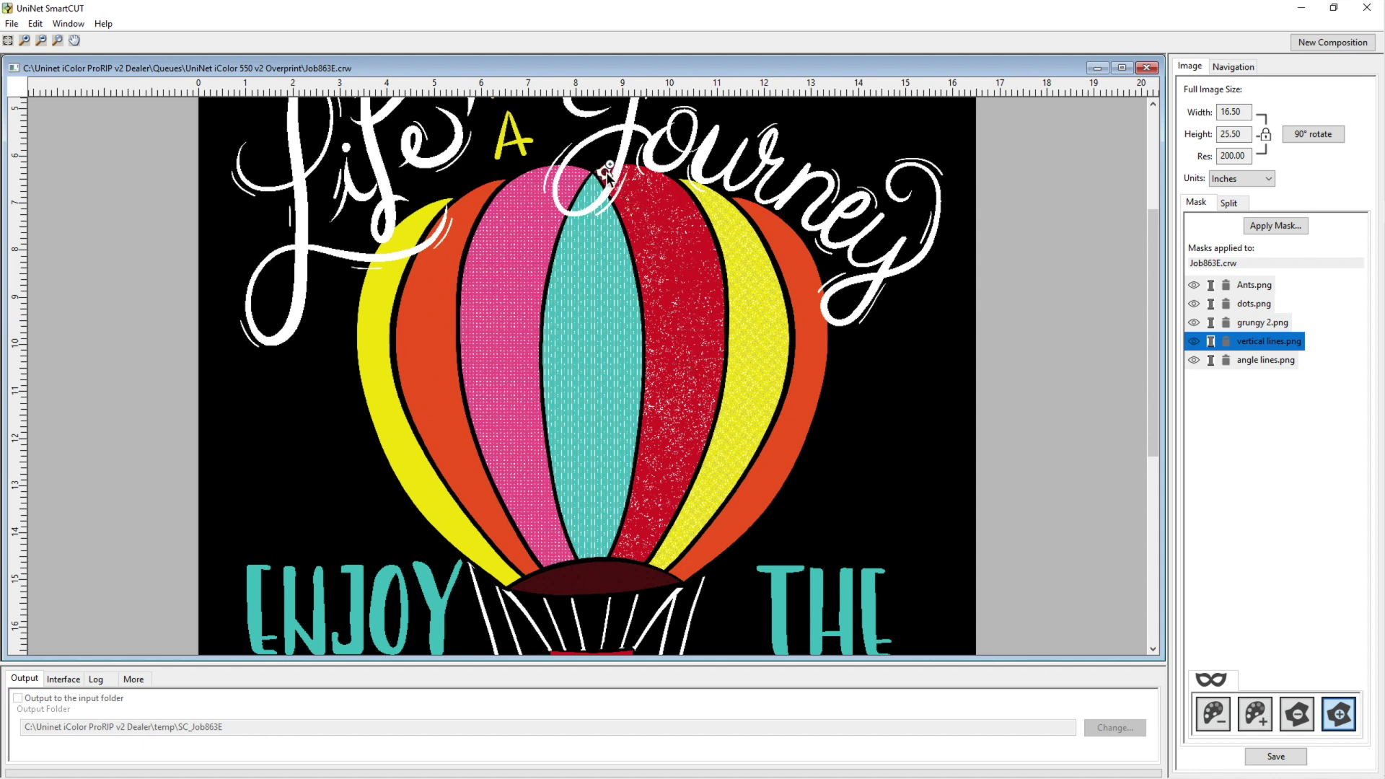
- Apply the angle lines mask to the left yellow panel, including its upper tip, and the right orange panel
click(1262, 341)
click(1258, 323)
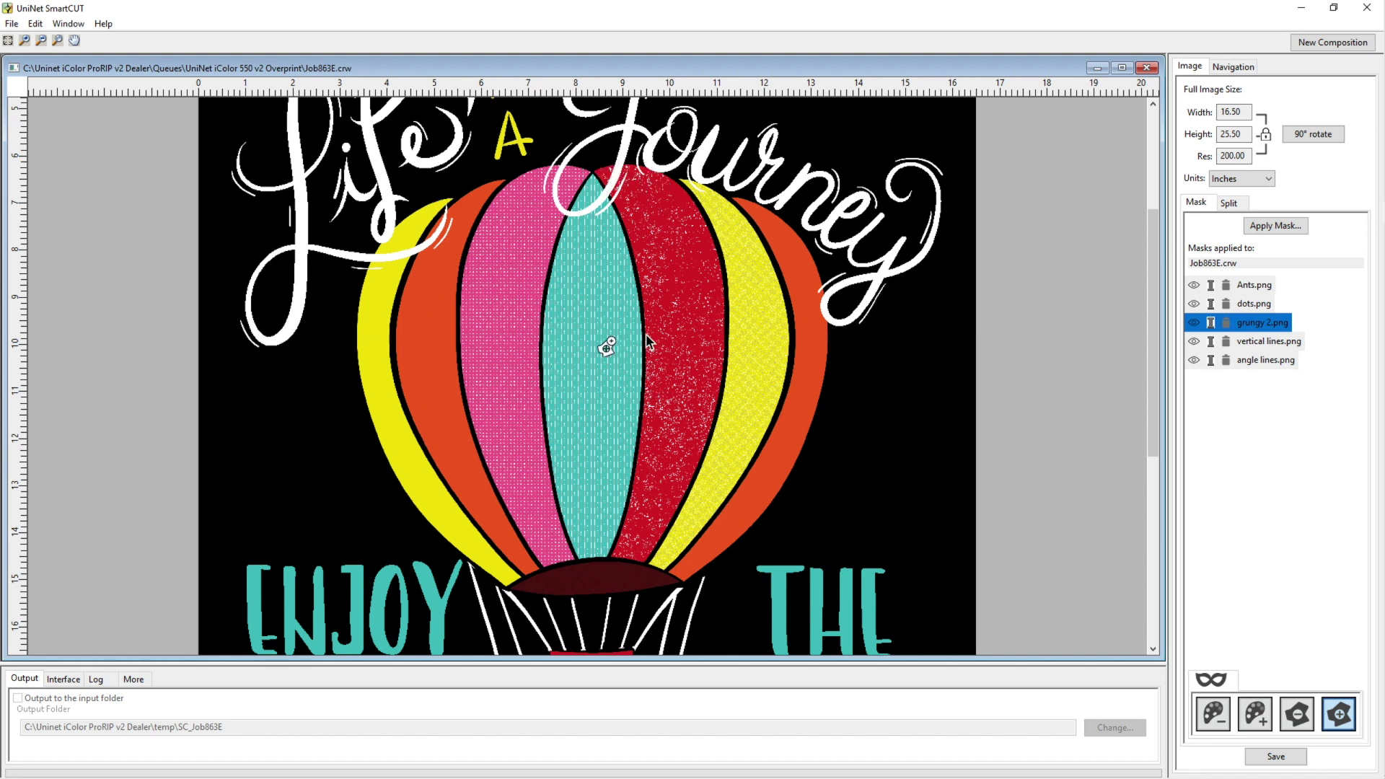
ctrl+click(1267, 342)
click(1264, 361)
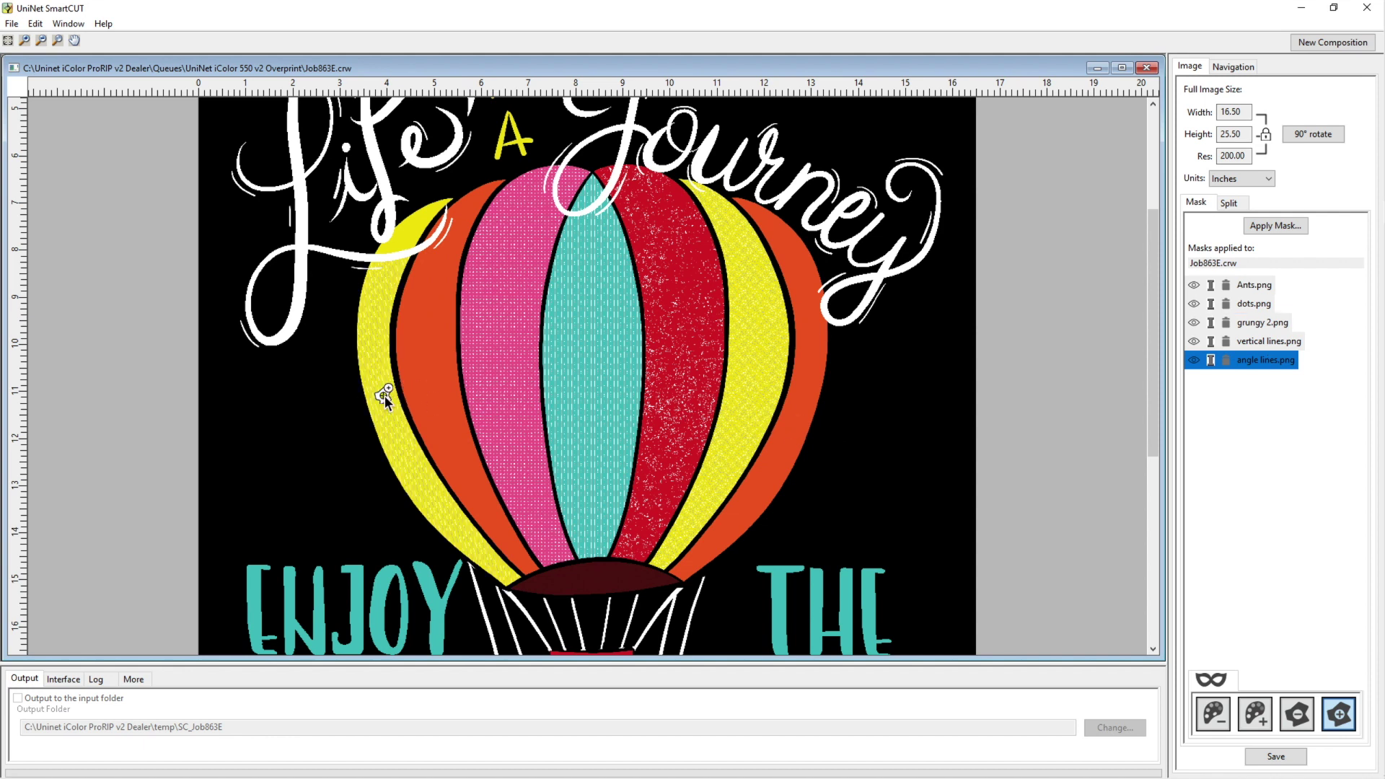
click(803, 398)
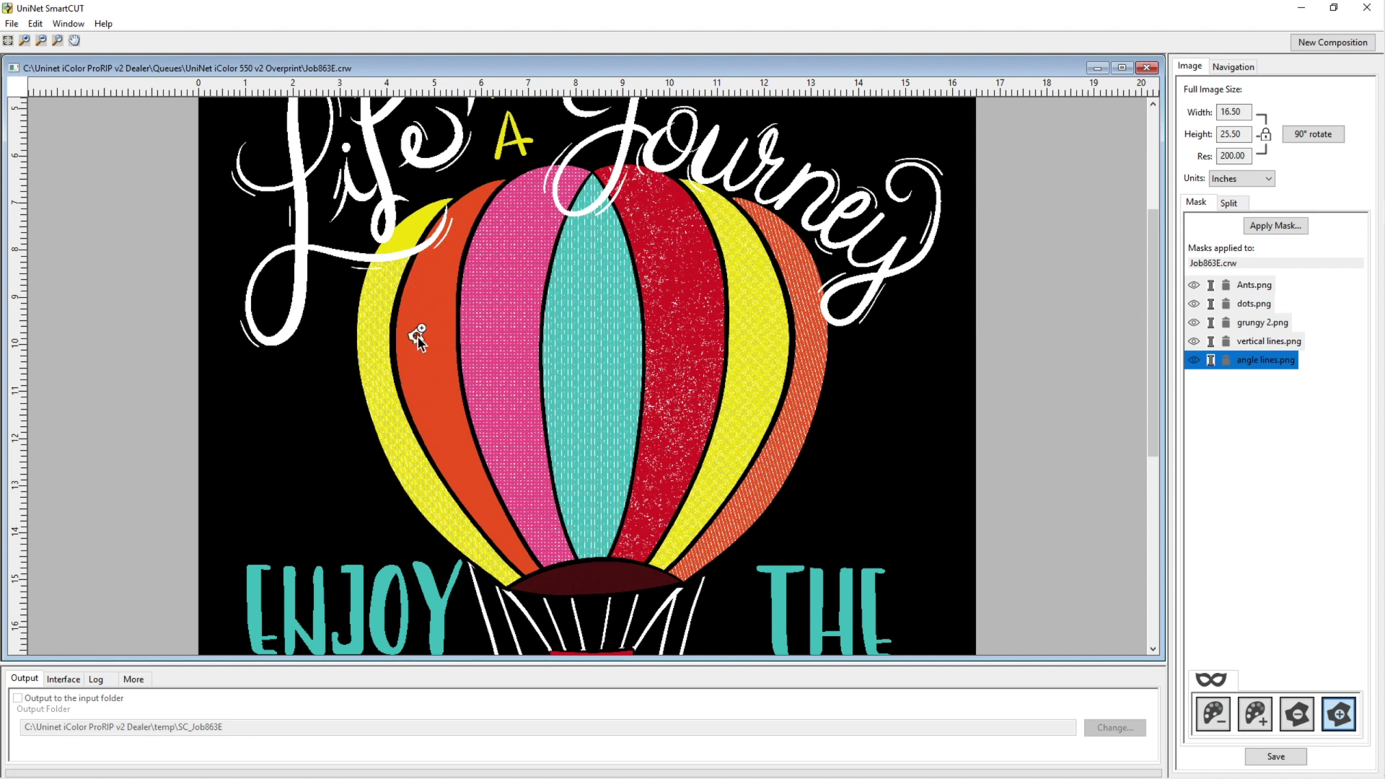
click(414, 232)
- Apply the Ants mask to the balloon's left orange panel and inspect the masked panels up close
ctrl+click(1253, 286)
ctrl+click(1266, 363)
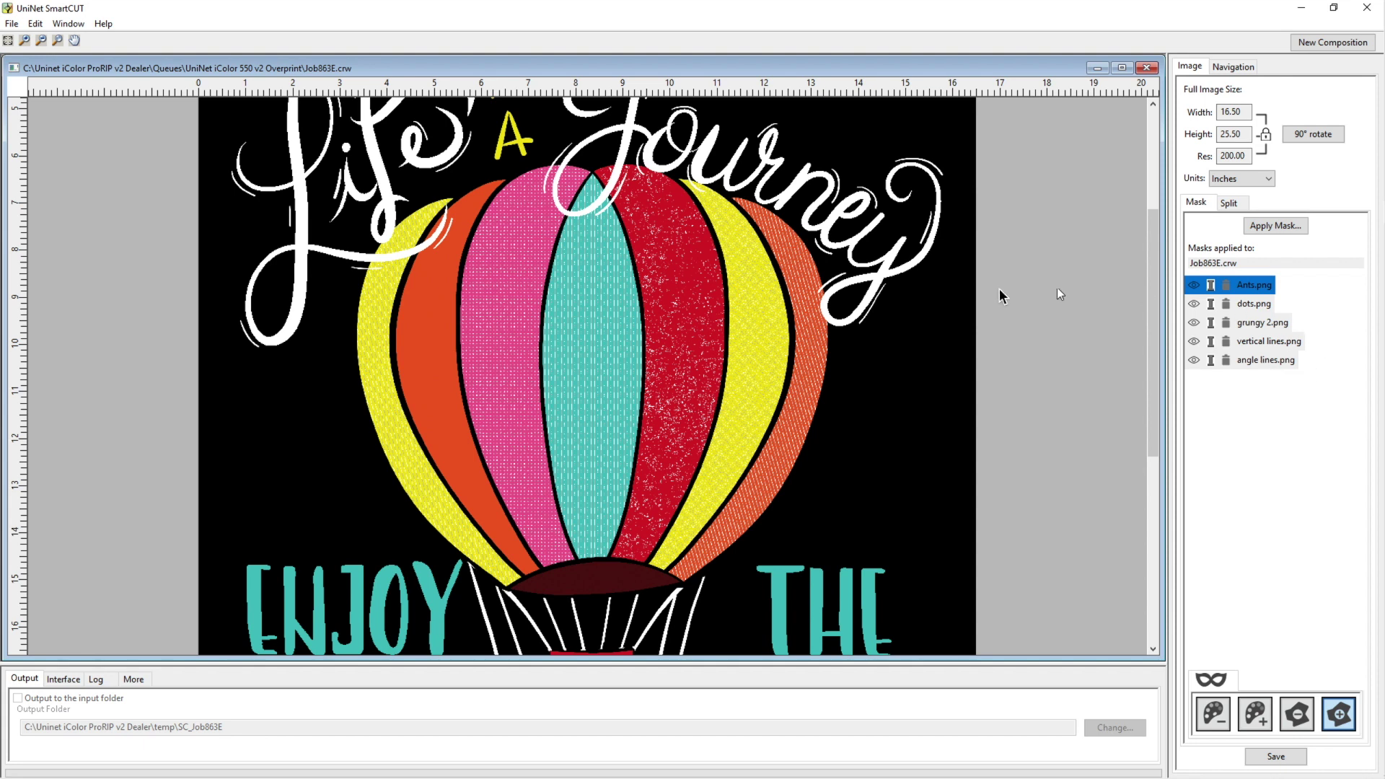
click(430, 311)
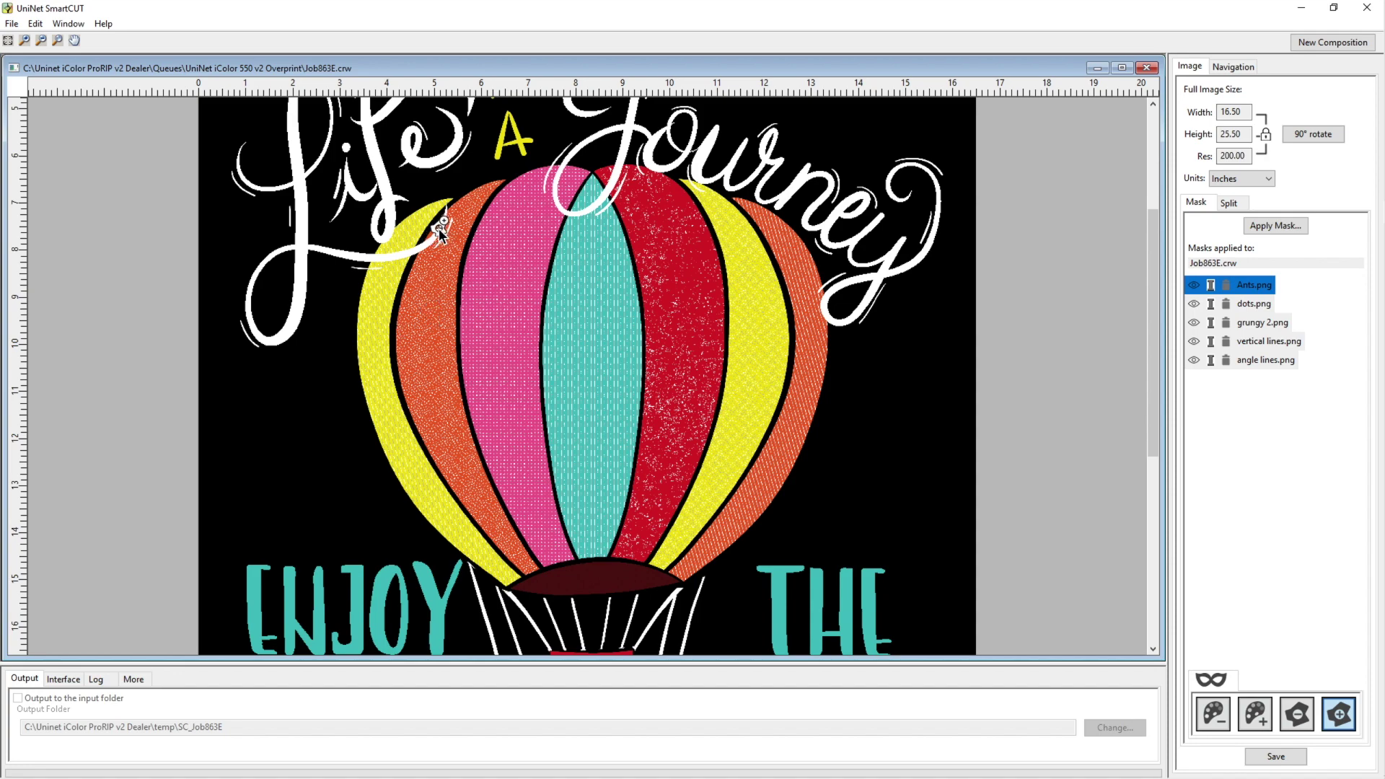
click(24, 40)
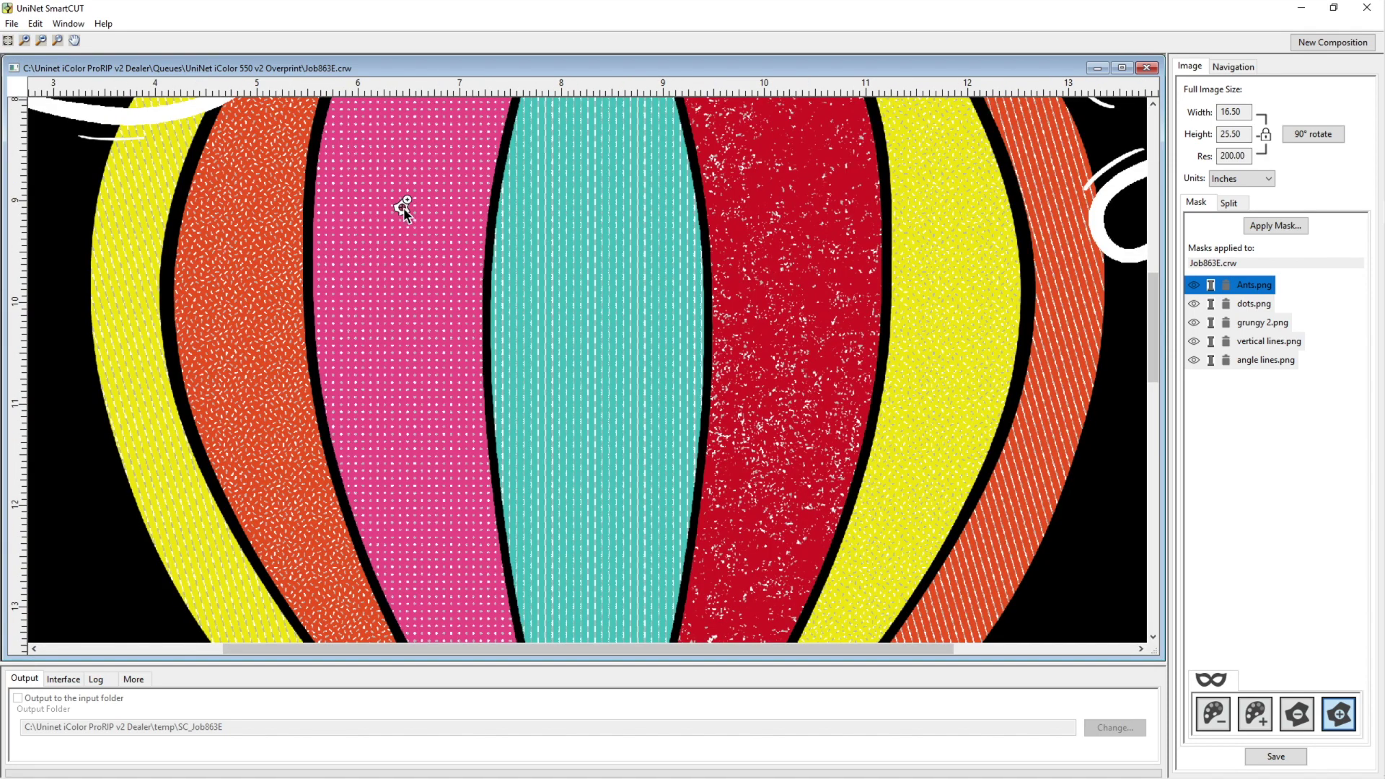
drag(1155, 339, 1154, 285)
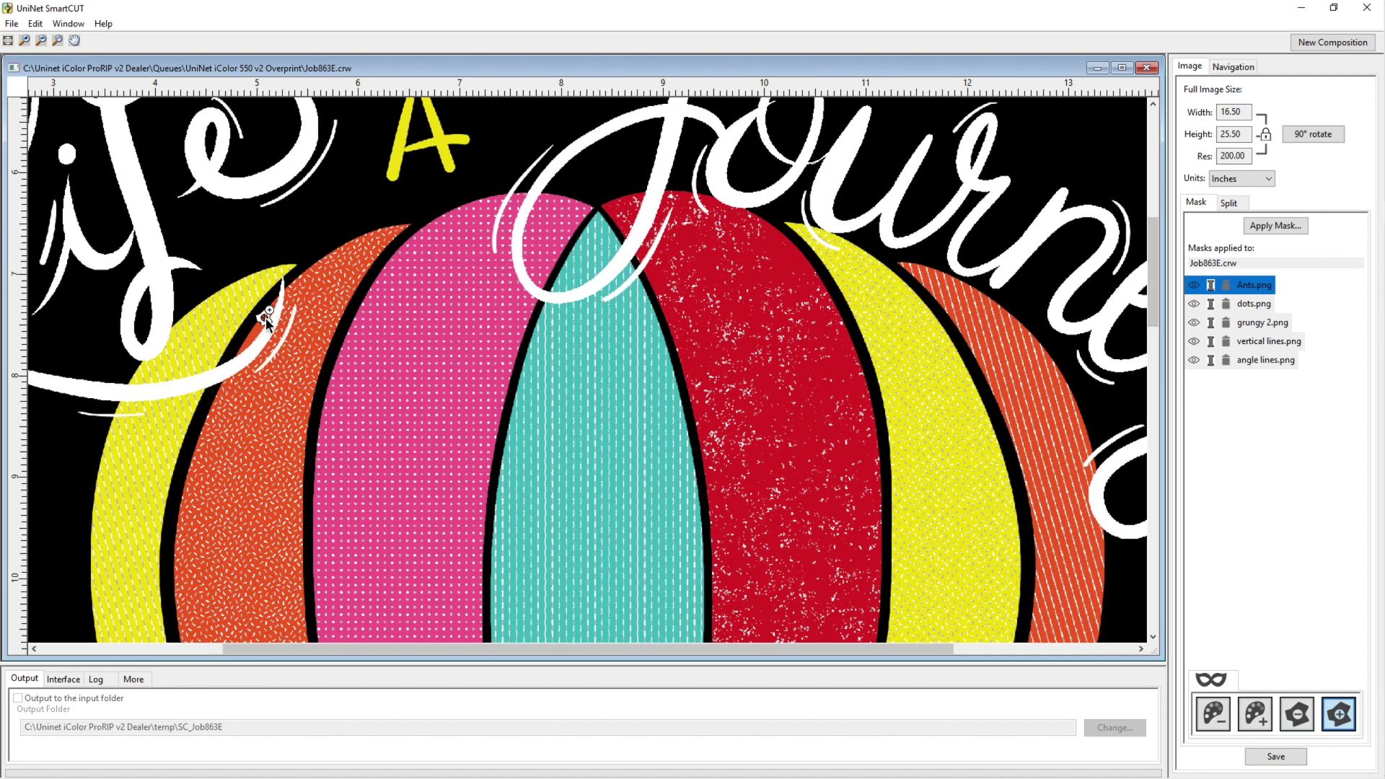
drag(1155, 317, 1156, 357)
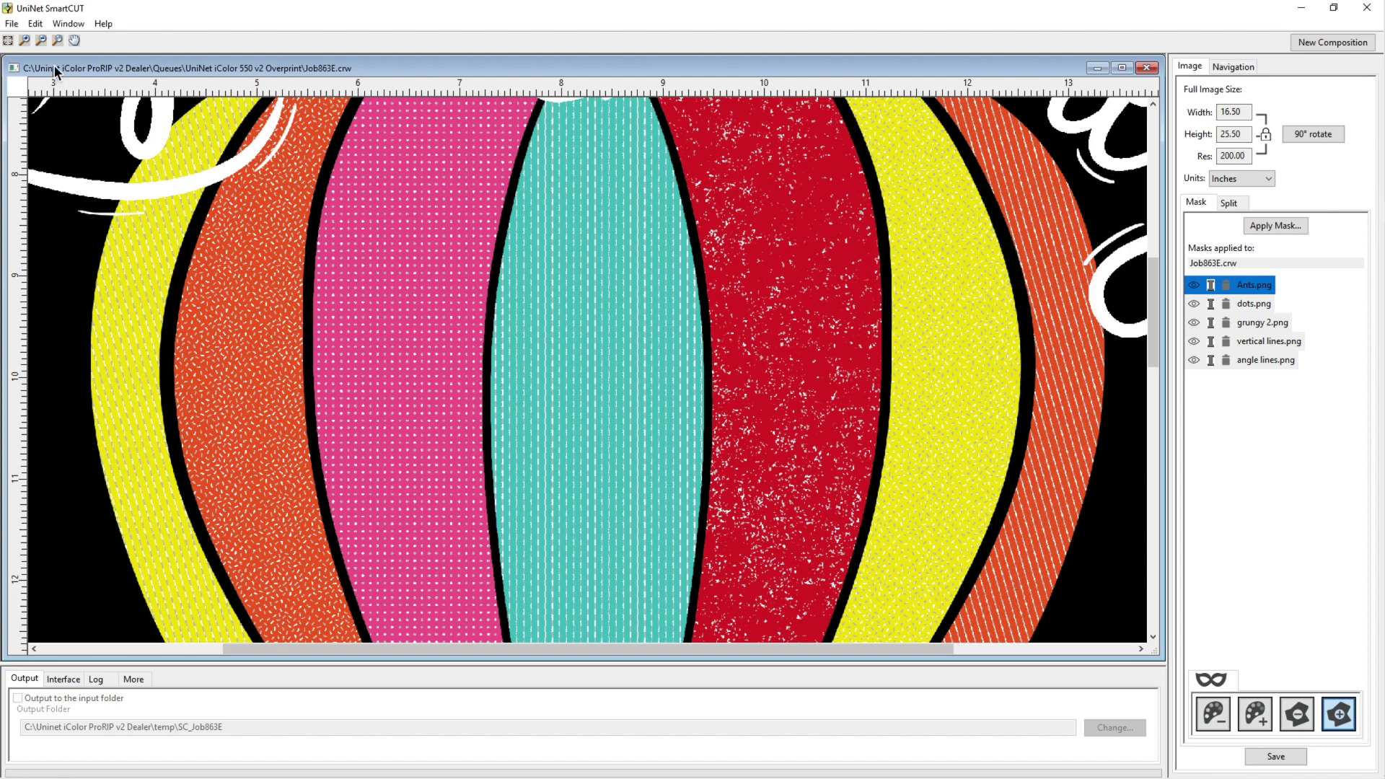
- Remove the Ants mask from the black background around the balloon
click(40, 41)
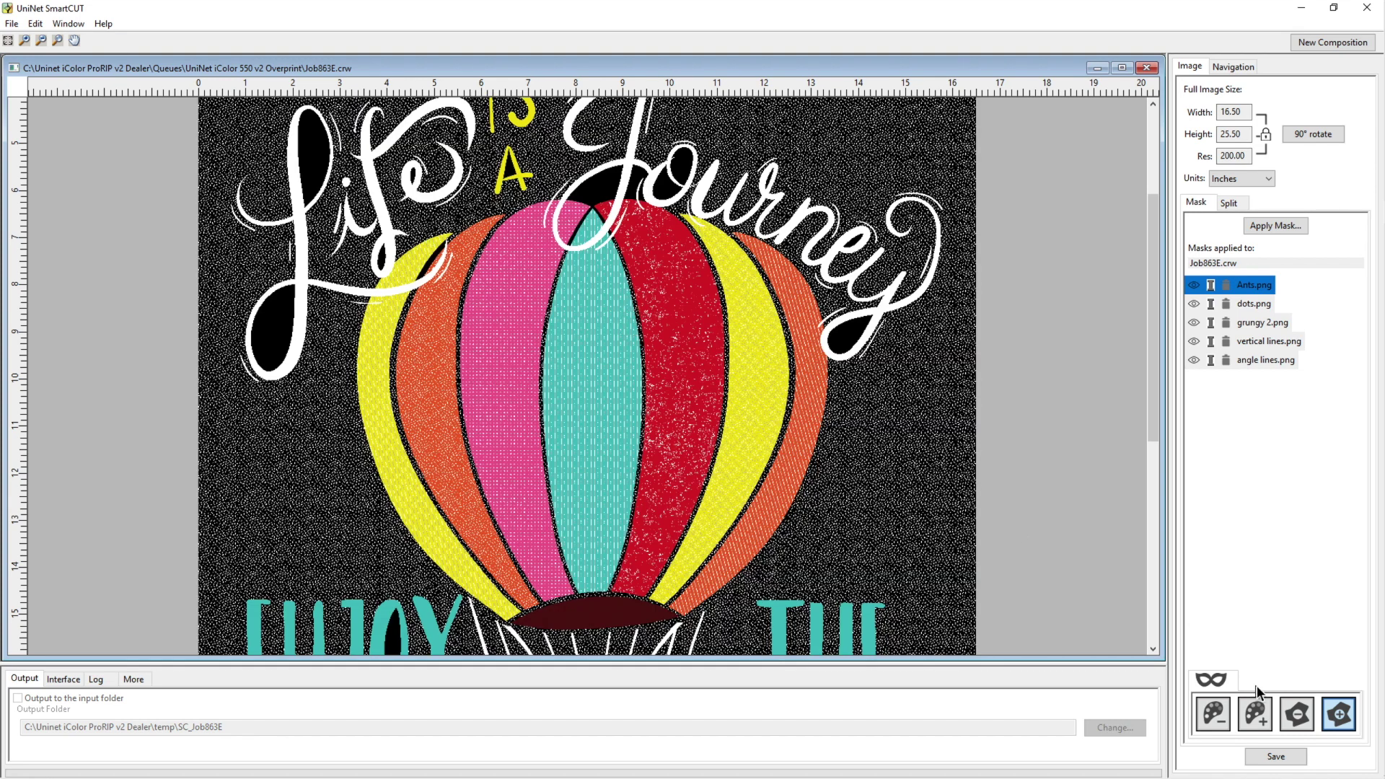
click(1298, 714)
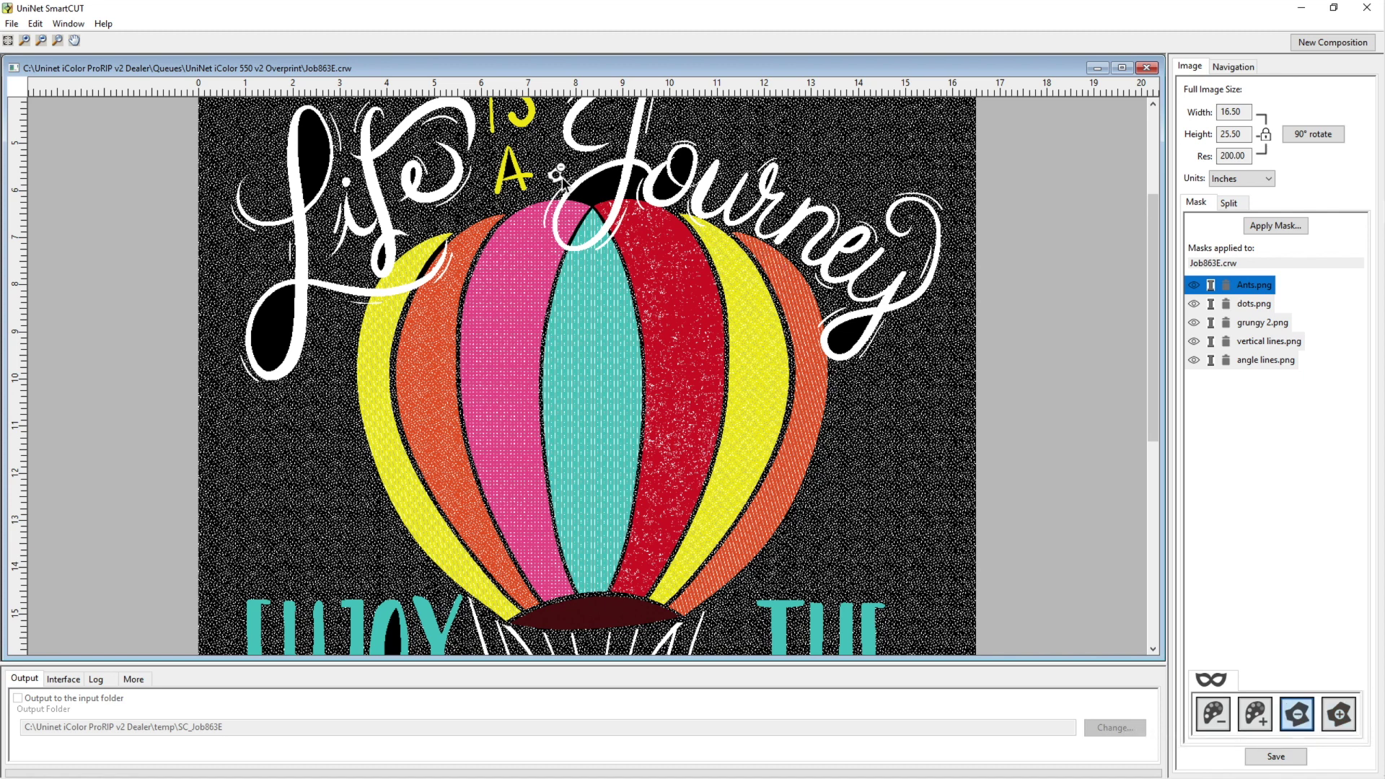
click(540, 154)
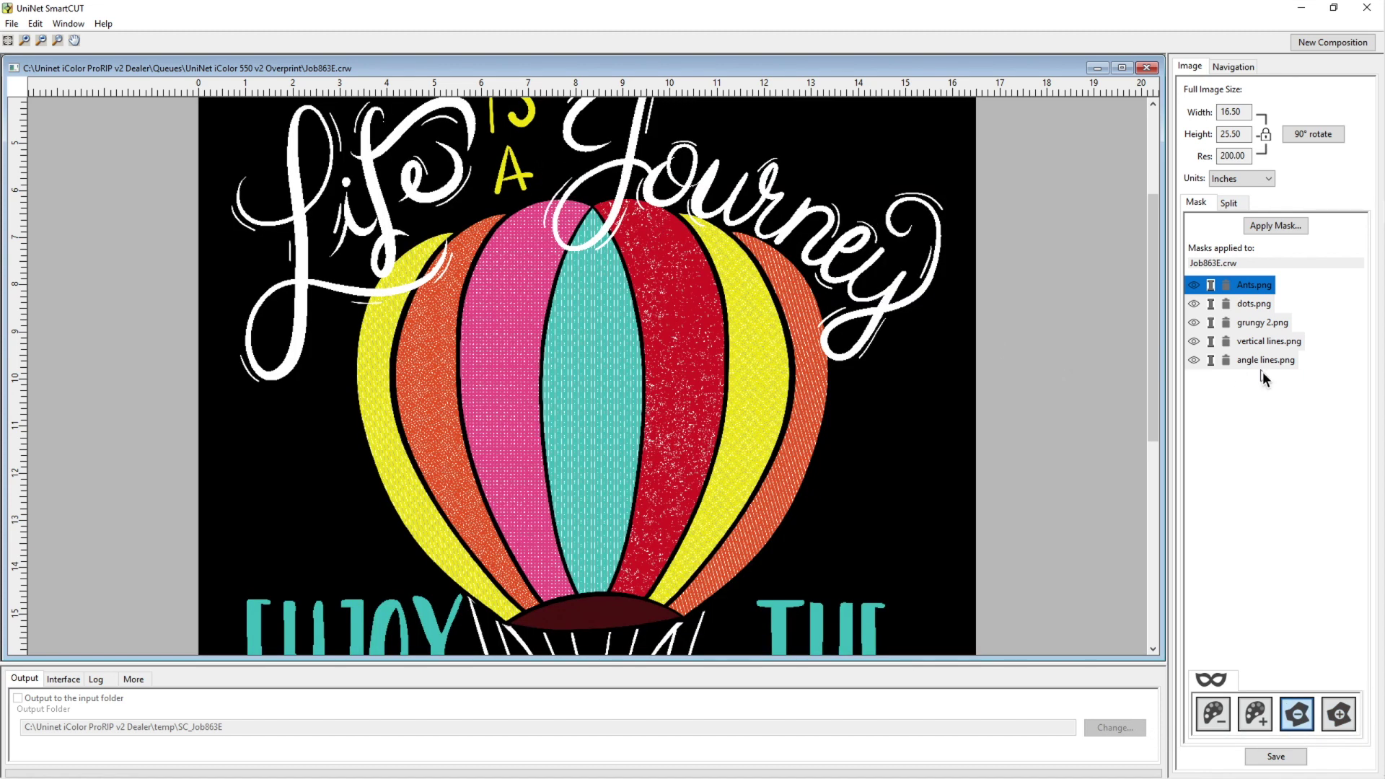
- Try the combined Ants and grungy 2 masks on the red basket, and remove them from it again
drag(1153, 375, 1156, 512)
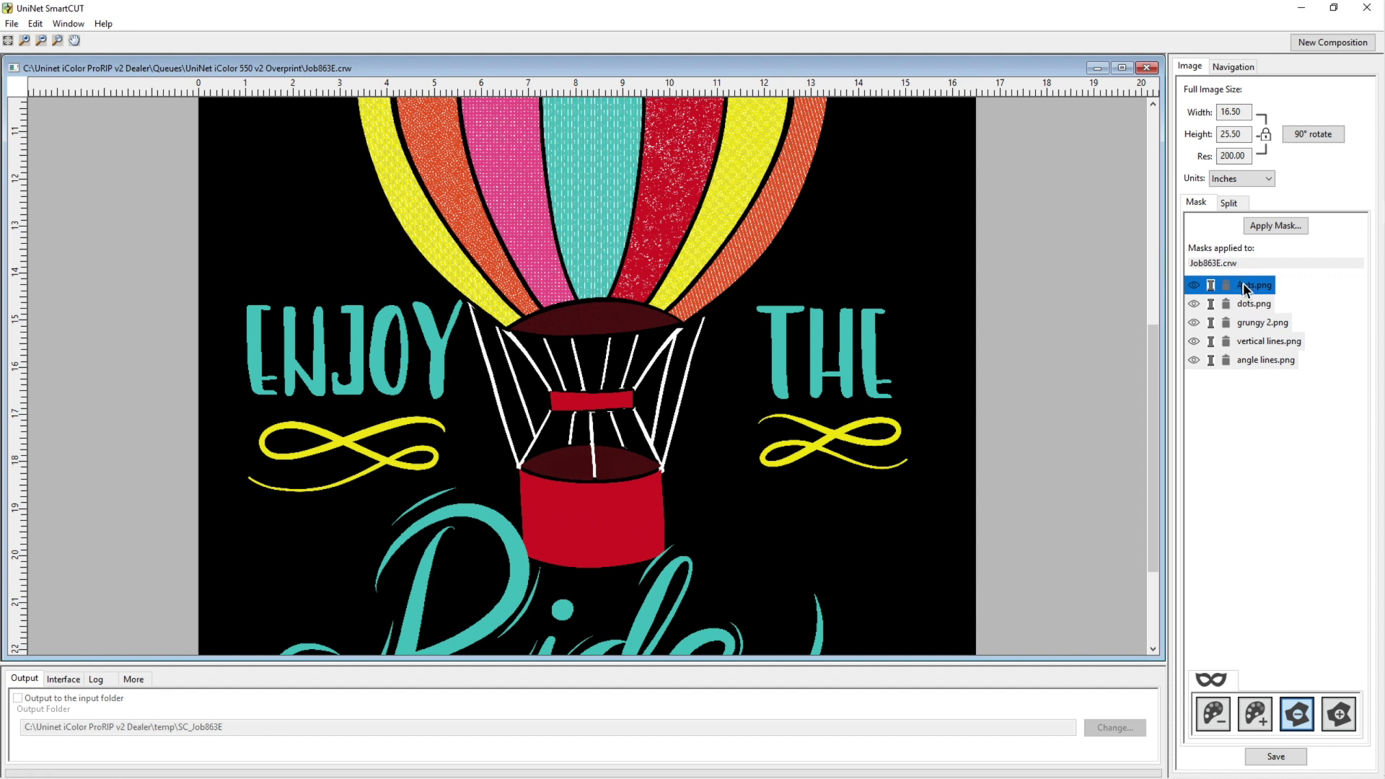
click(1260, 321)
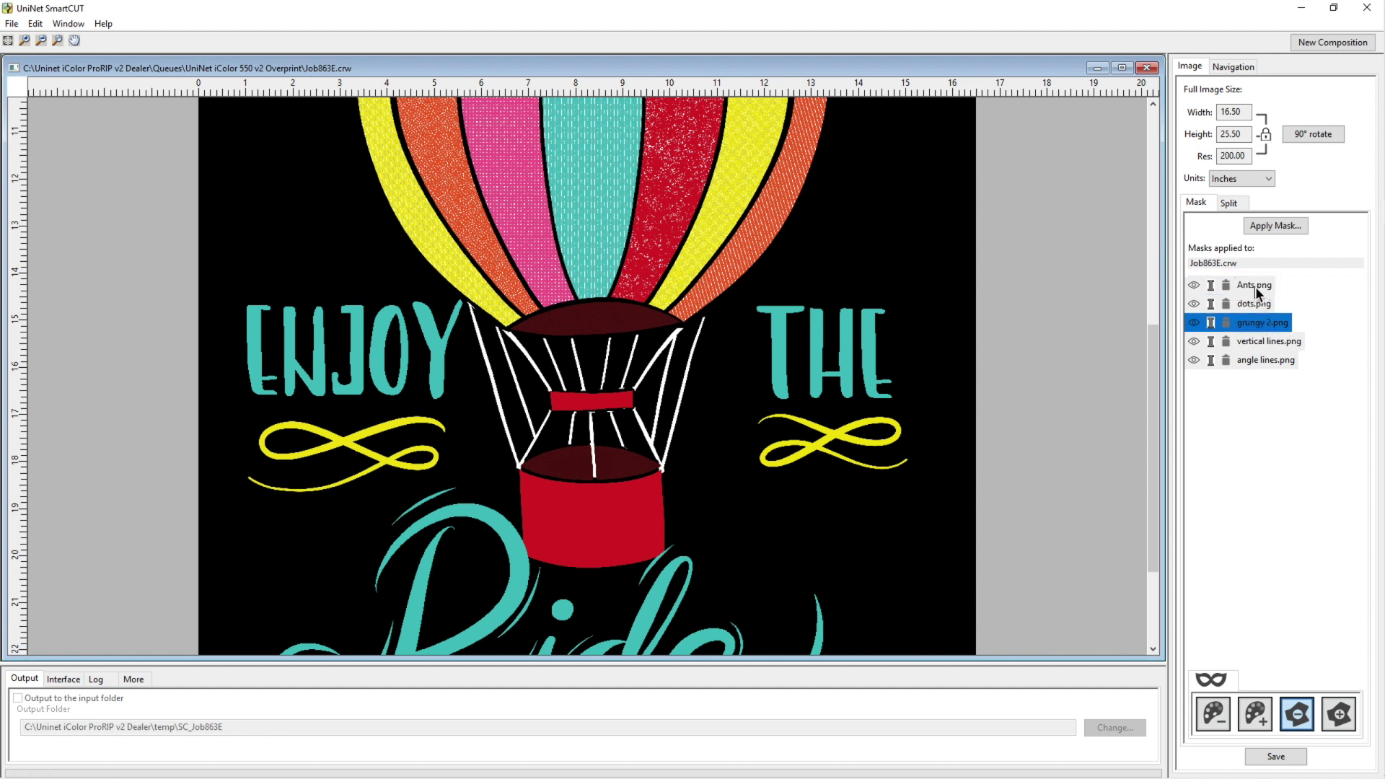
ctrl+click(1256, 287)
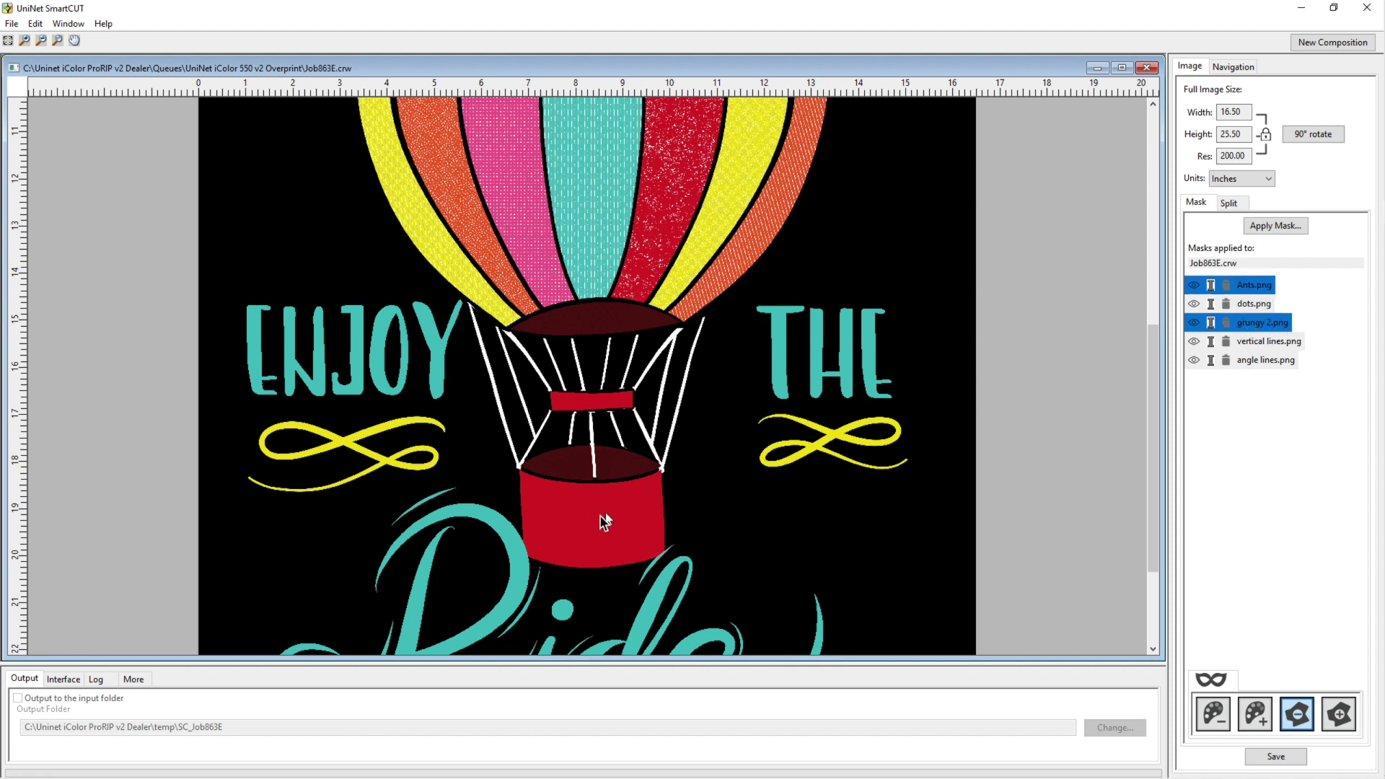
click(1339, 715)
click(622, 527)
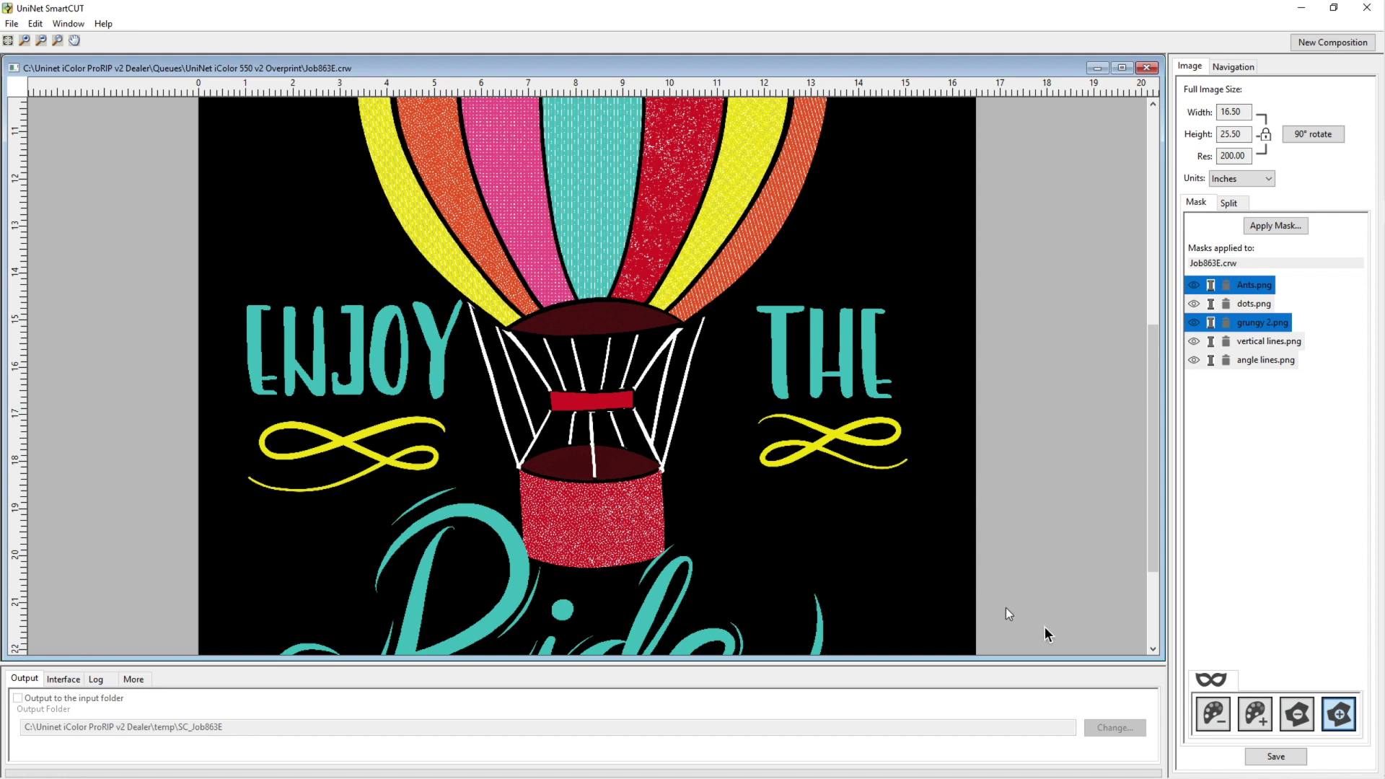
click(1302, 717)
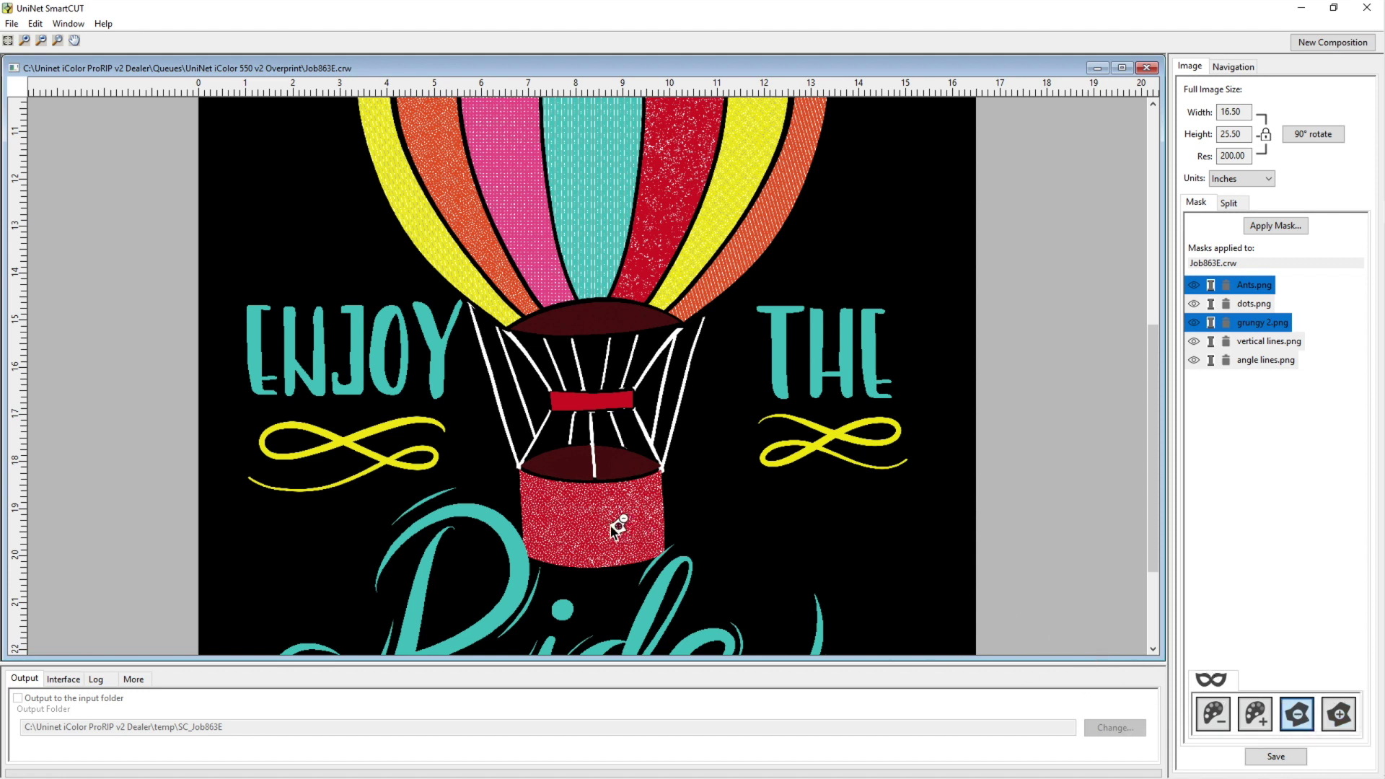
click(586, 520)
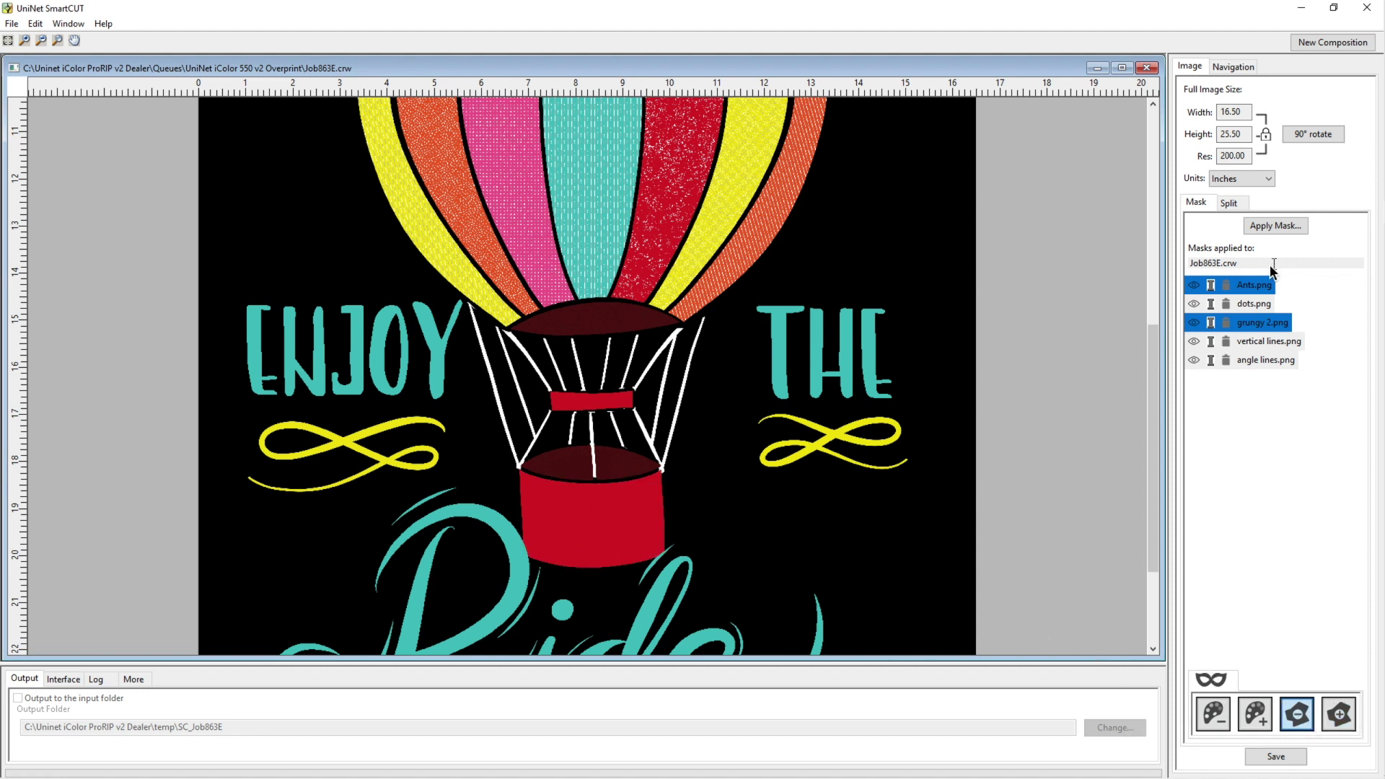
- Try the grungy 2 mask alone on the red basket, and remove it again by area
ctrl+click(1248, 288)
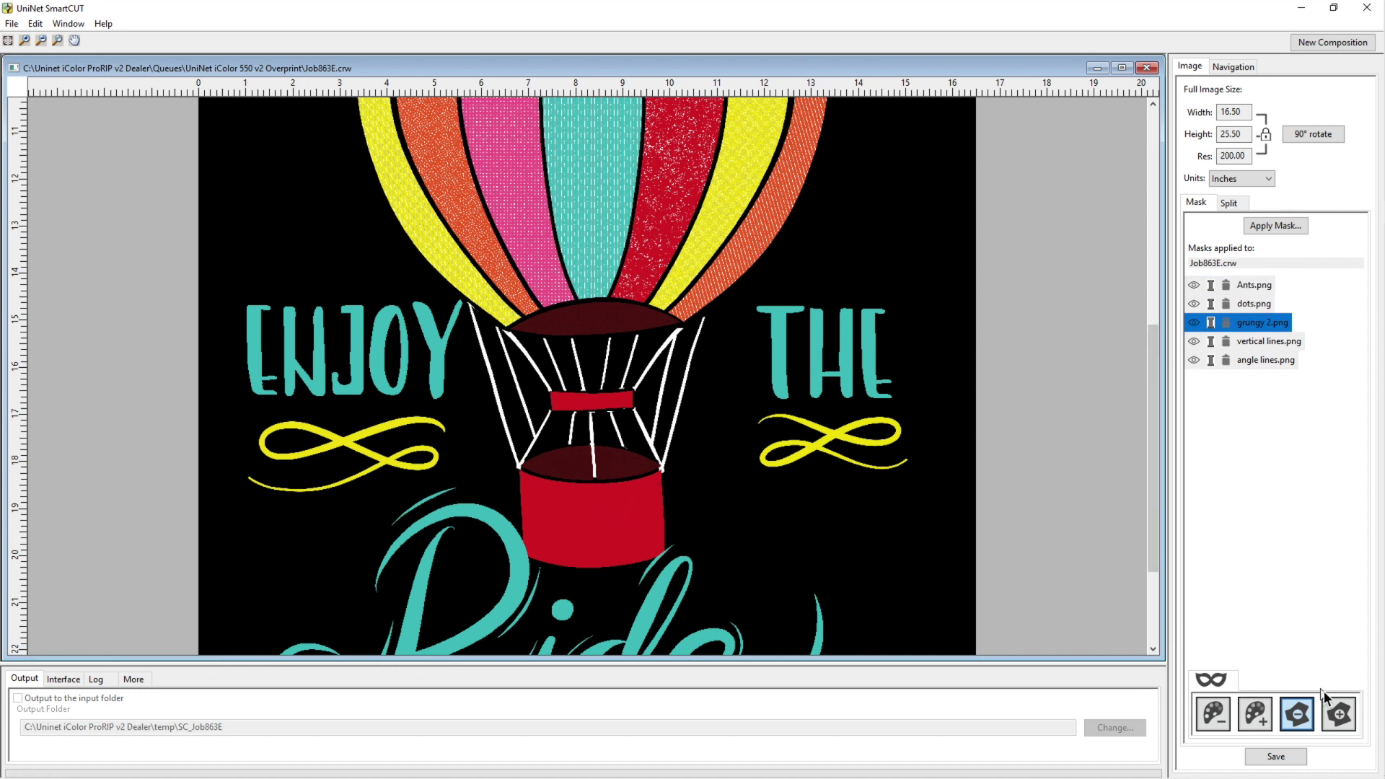
click(1340, 712)
click(593, 526)
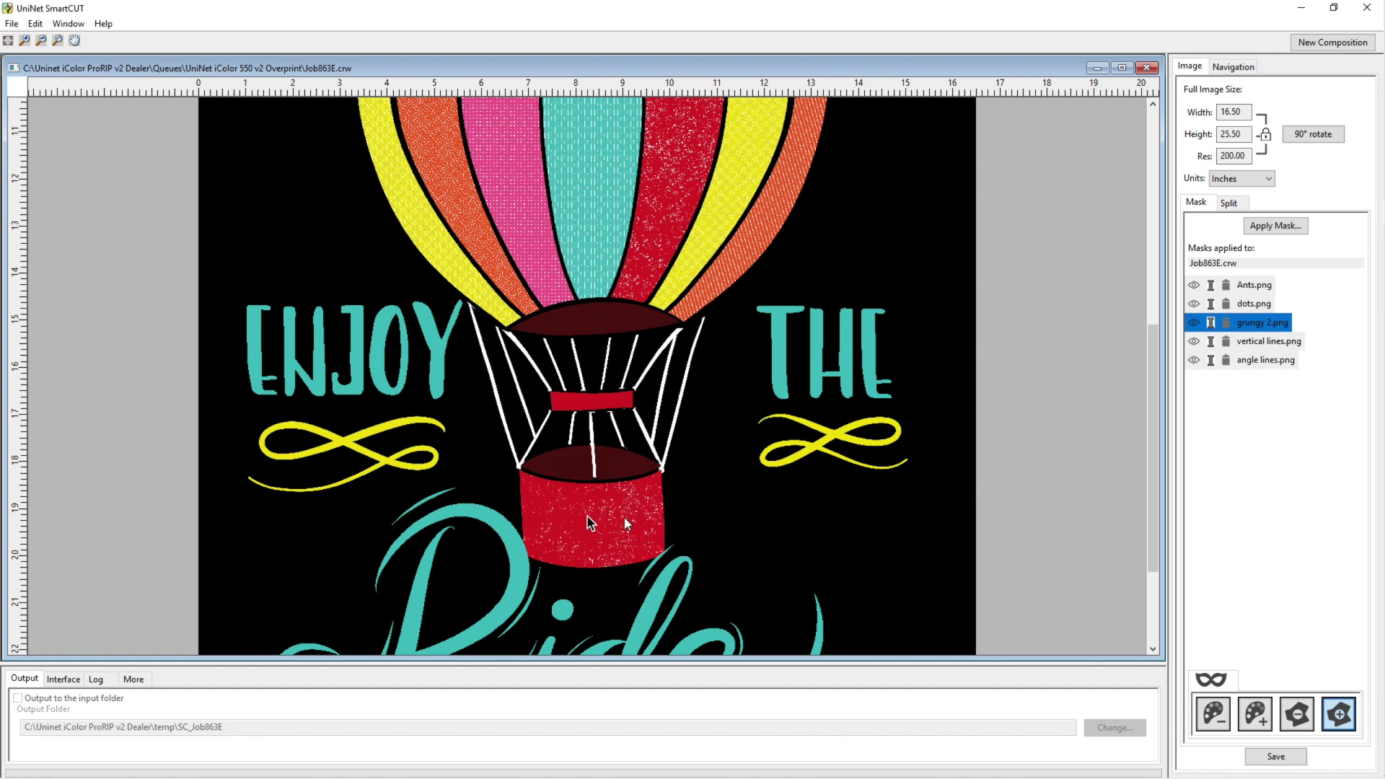
click(1297, 712)
click(572, 534)
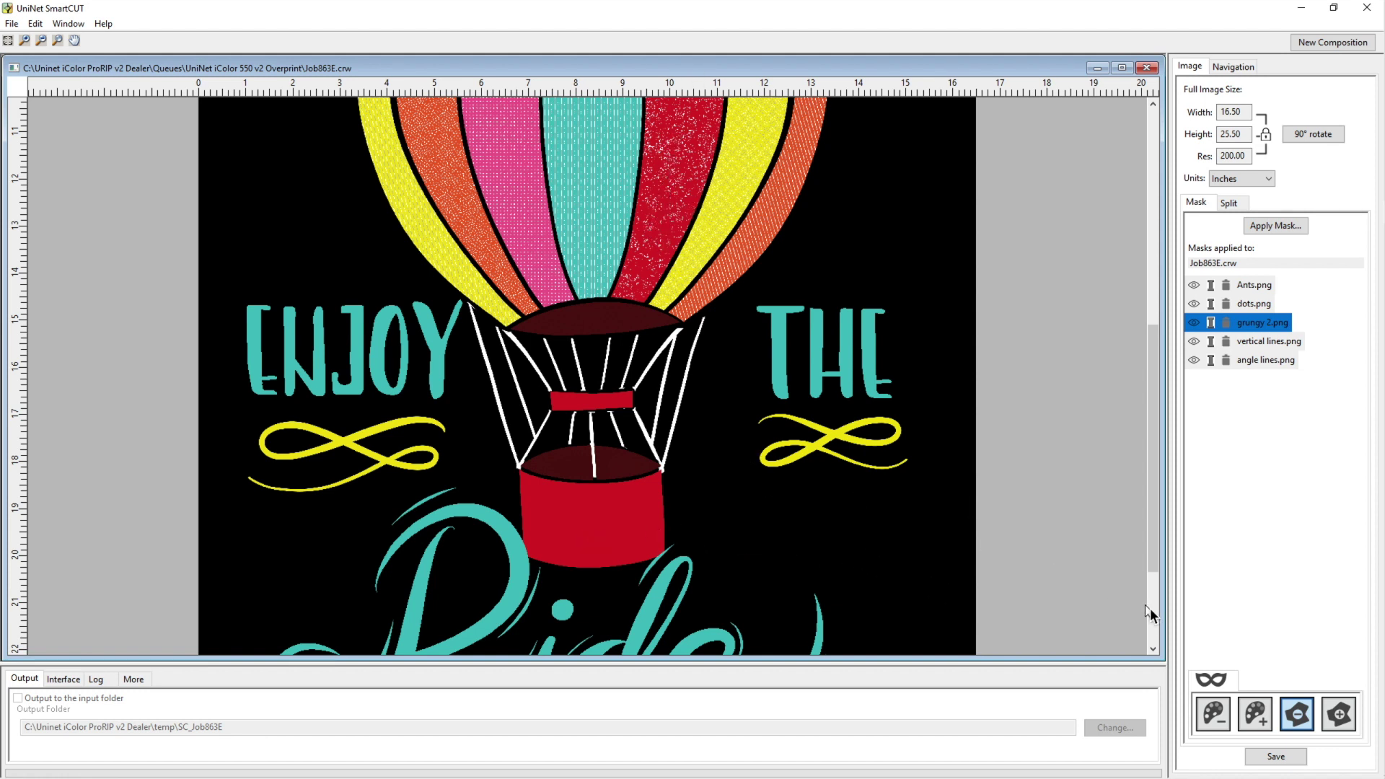
- Try the grungy 2 mask on all similar red areas by color, and remove it by color
click(1258, 719)
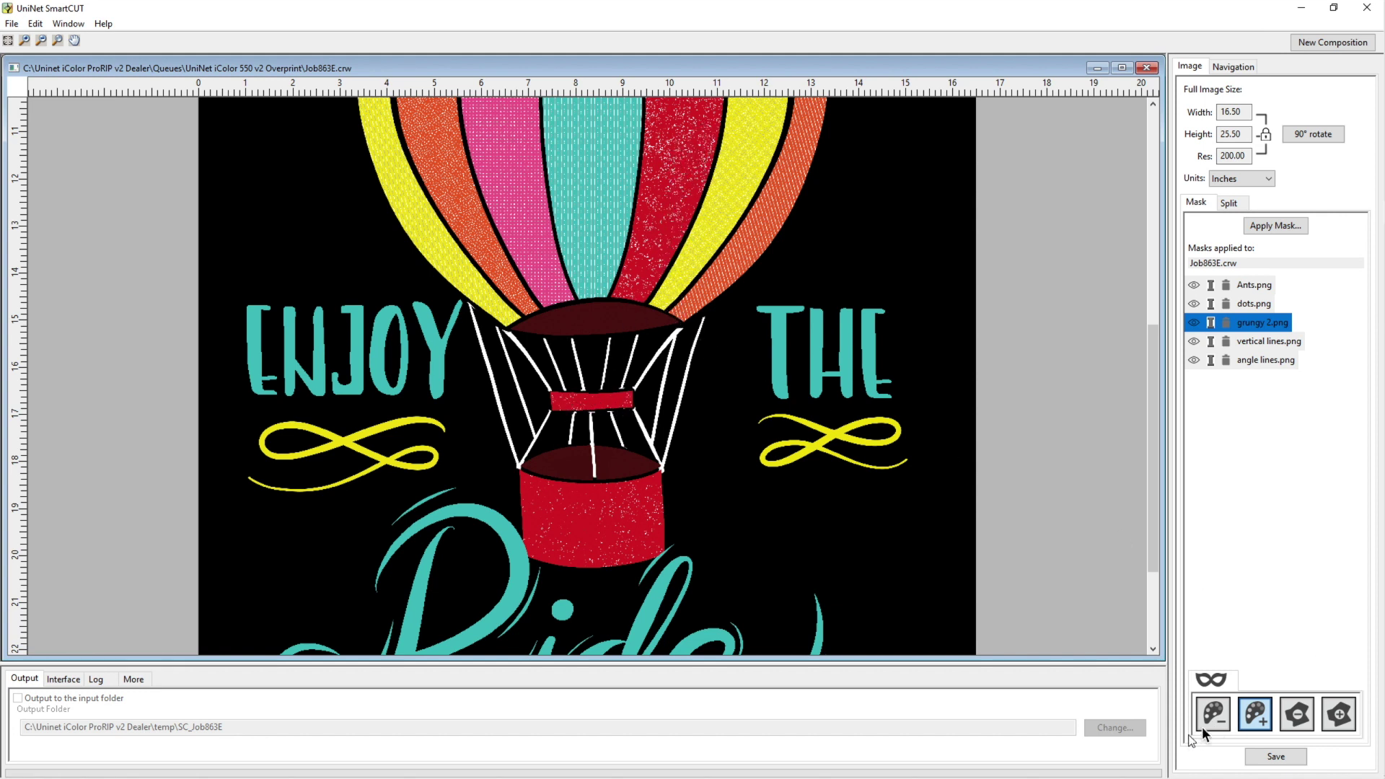
click(1219, 713)
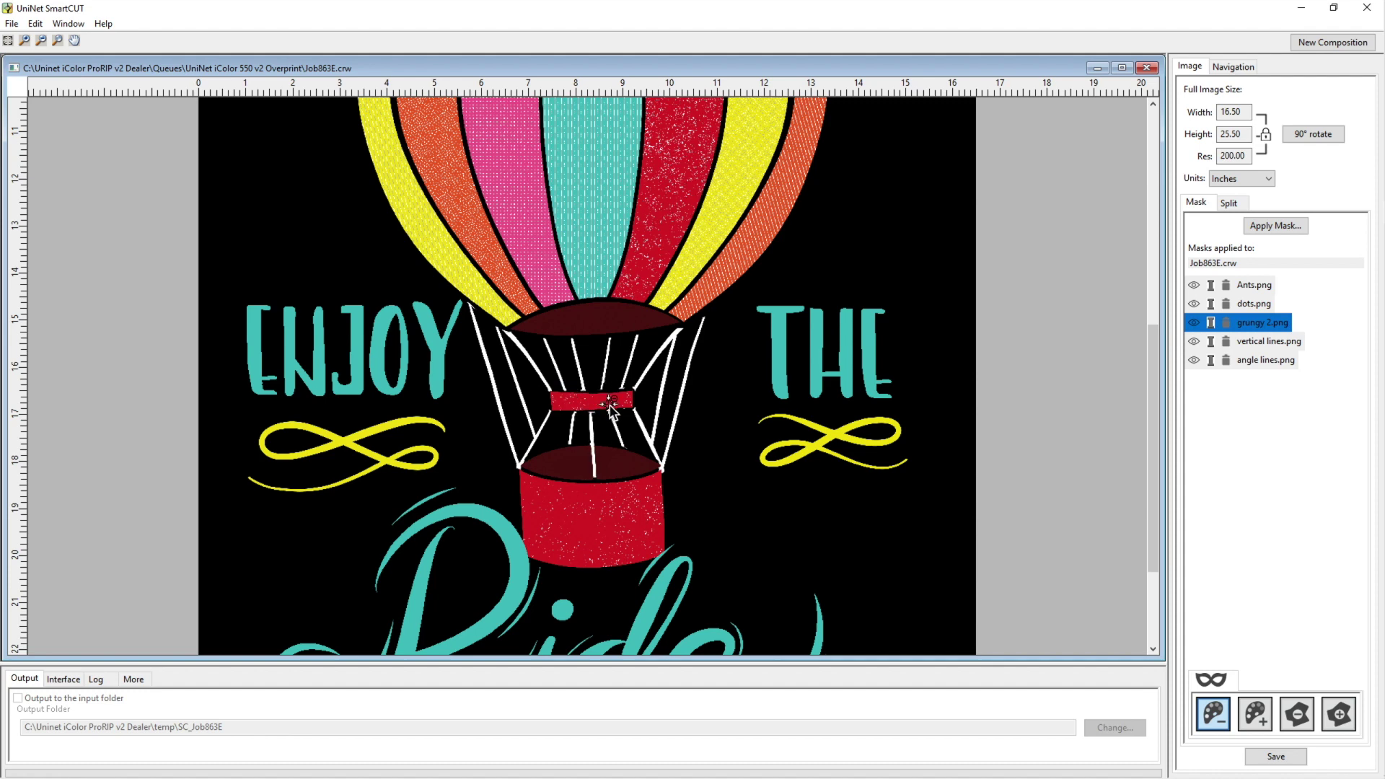
click(596, 508)
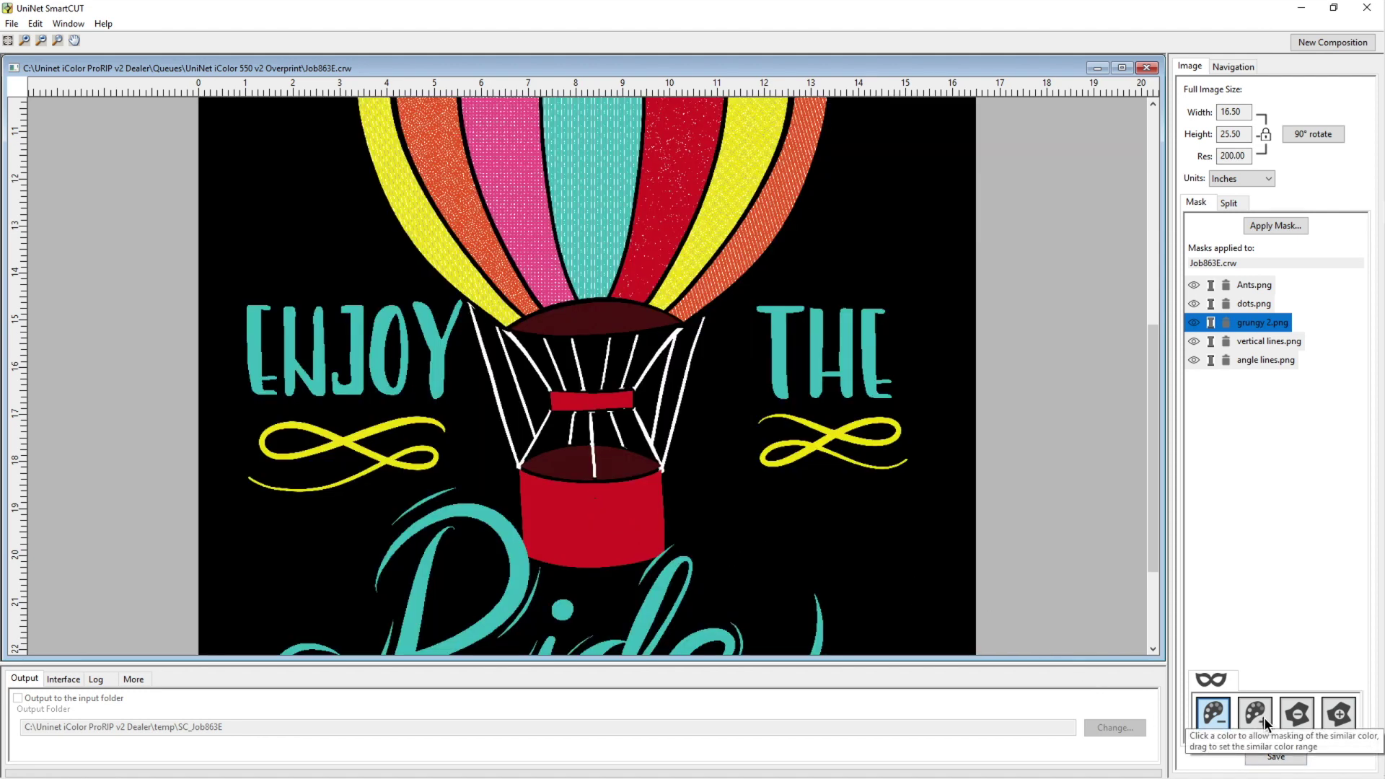
- Apply the grungy 2 mask to only the red basket area and look over the artwork
click(1339, 714)
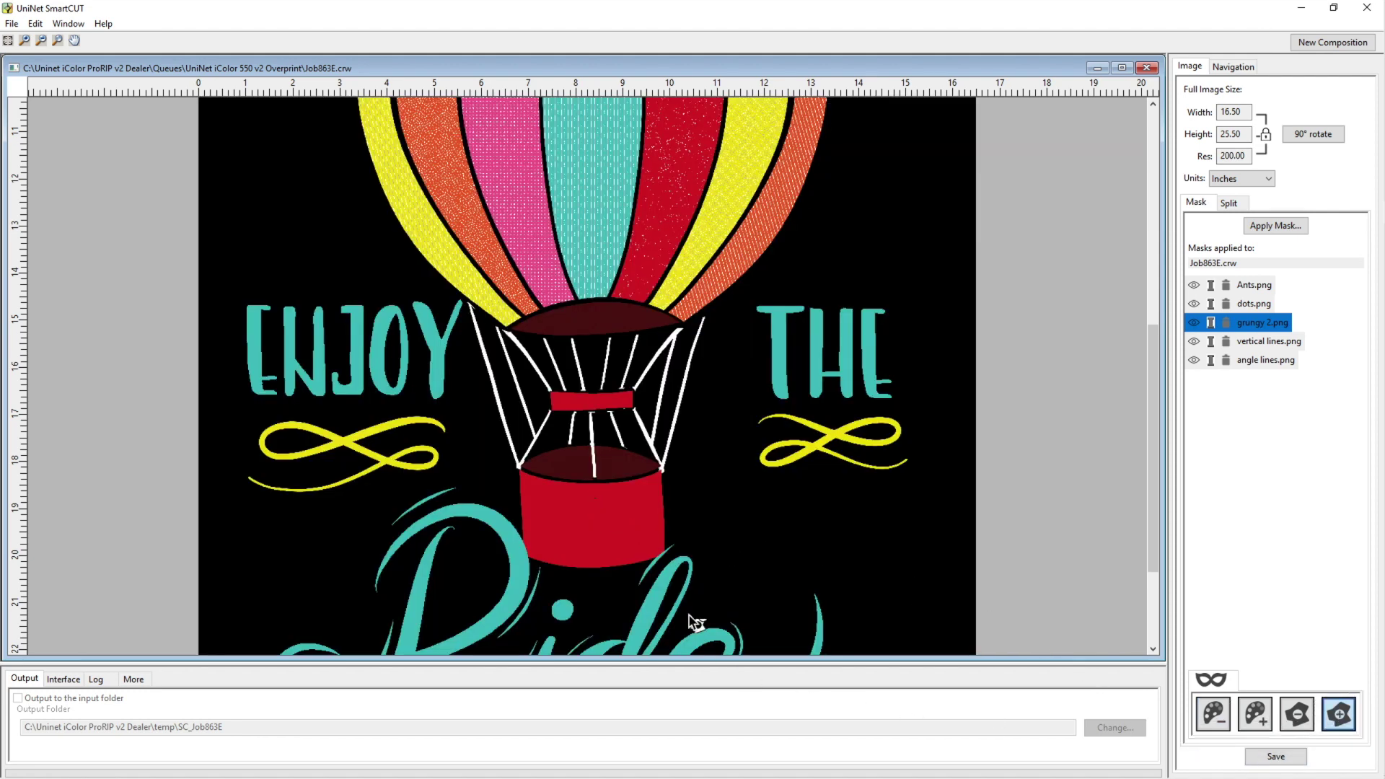
click(577, 531)
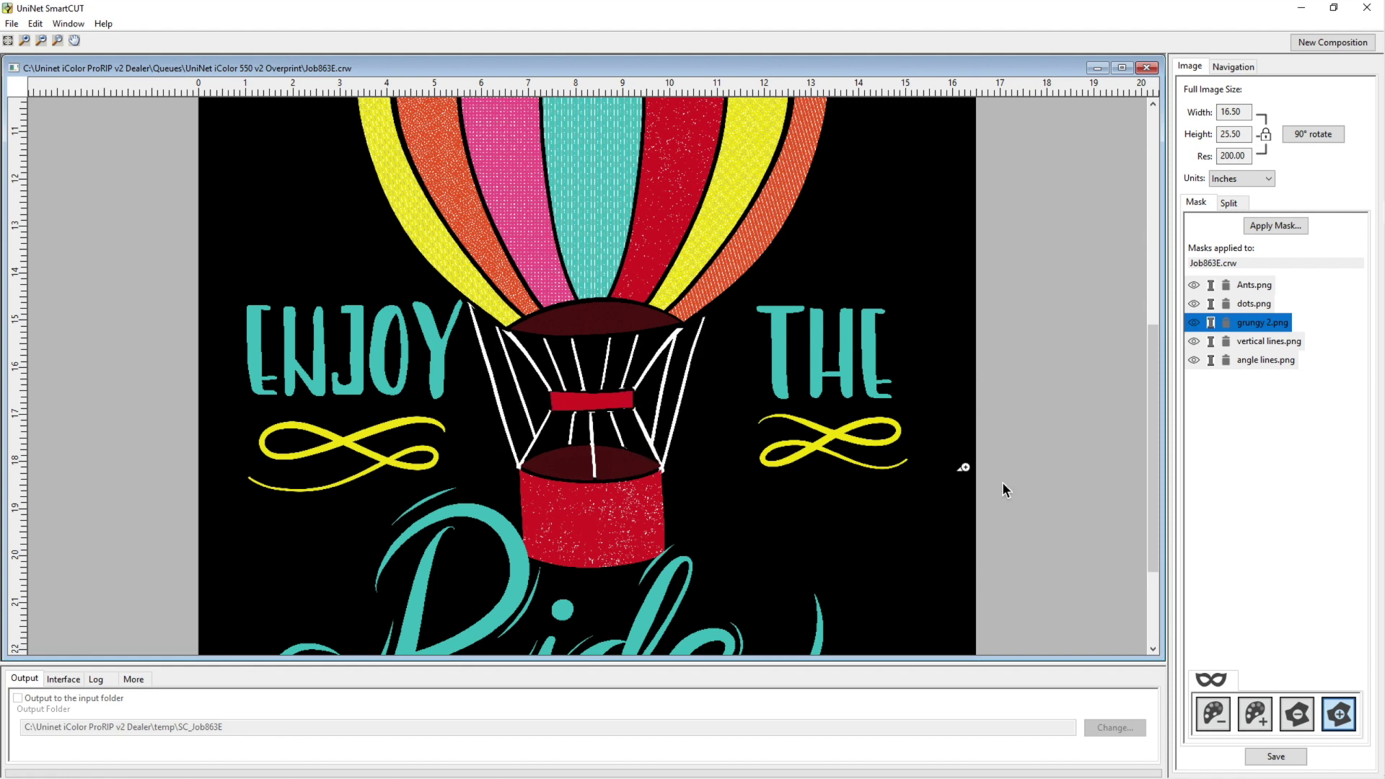
drag(1154, 440, 1153, 532)
drag(1153, 470, 1120, 282)
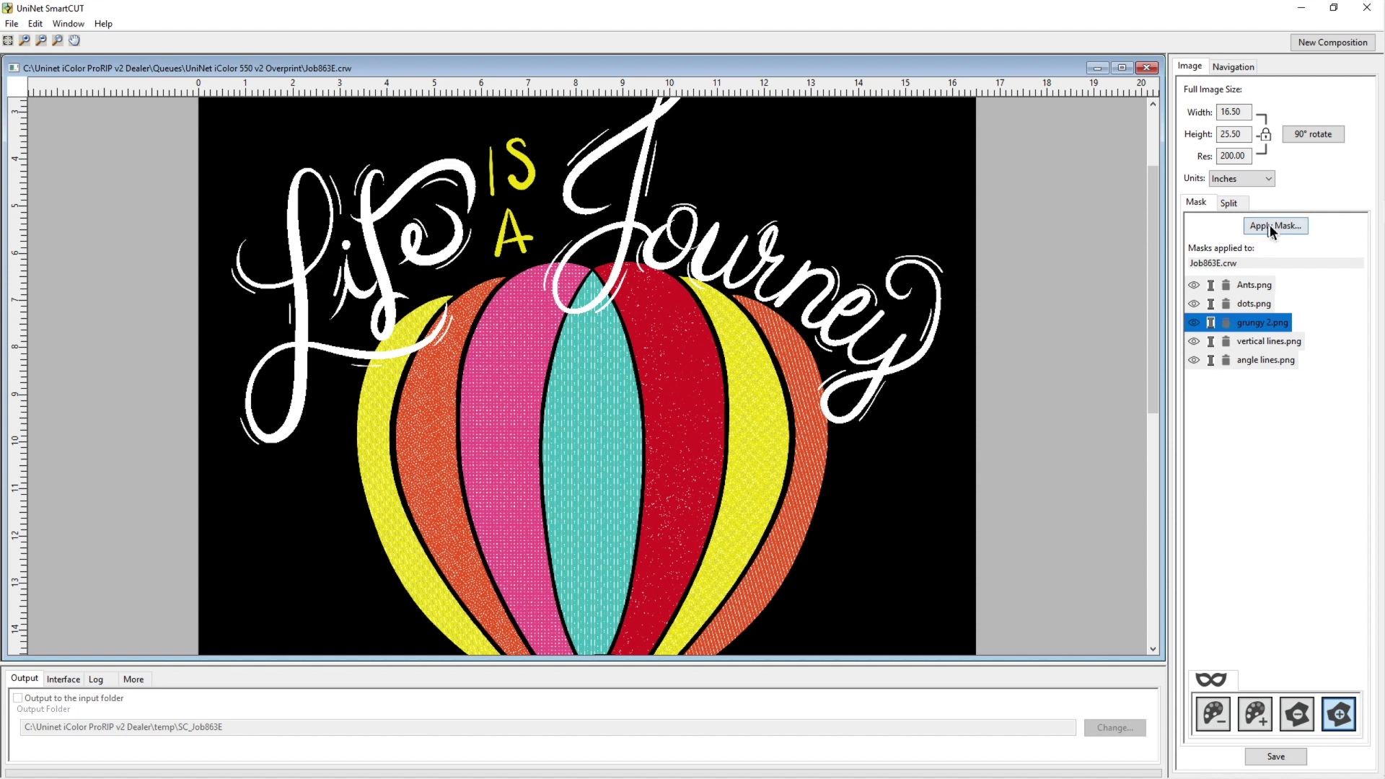
- Open the split settings and rotate the image 90°, with the whole artwork in view
click(1230, 205)
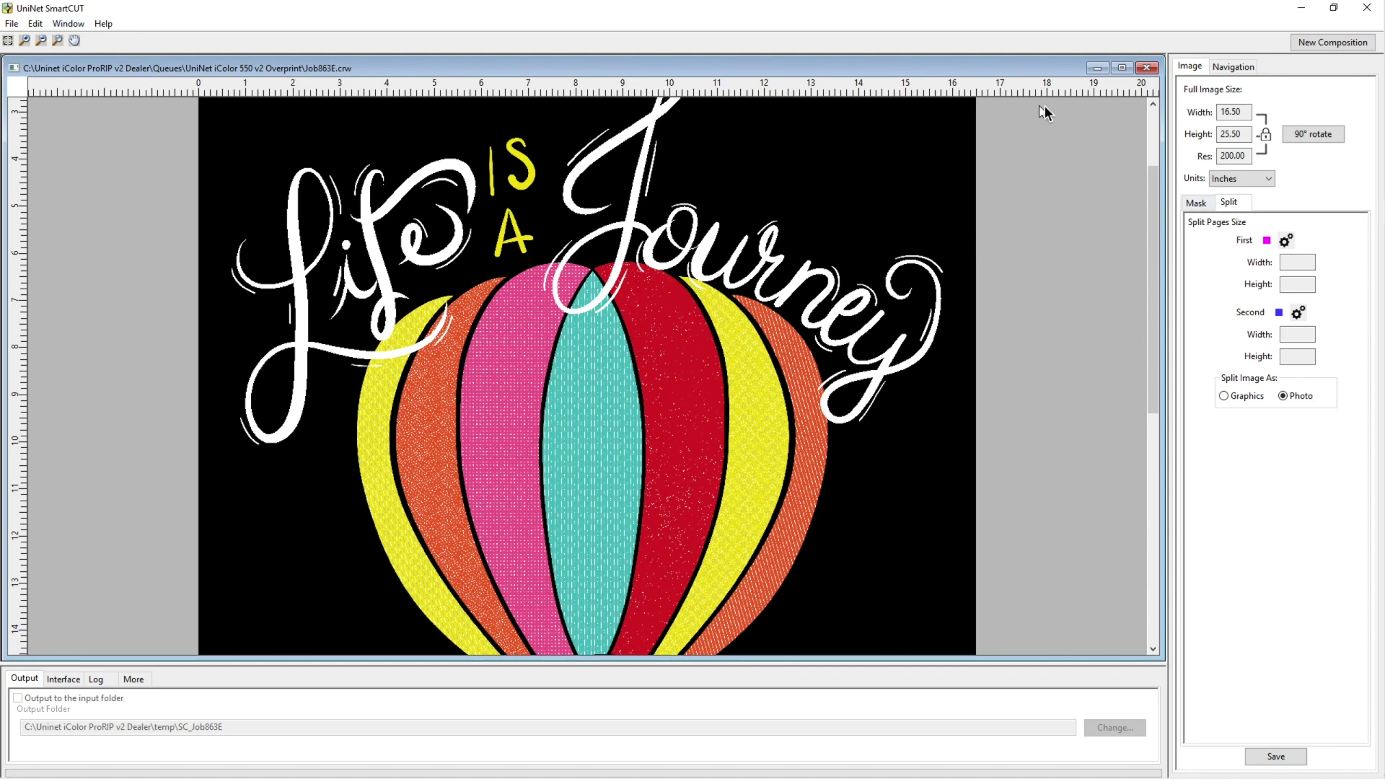
click(1314, 136)
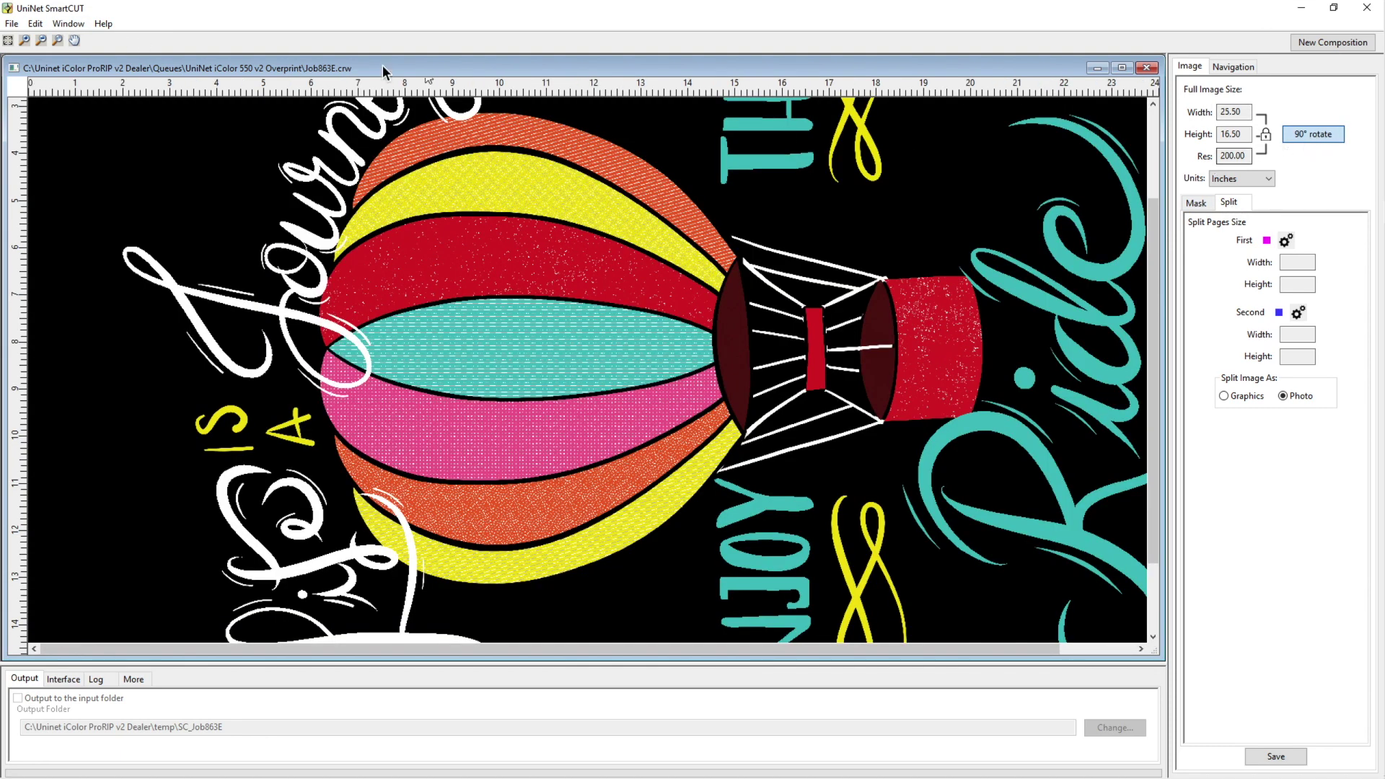
click(8, 41)
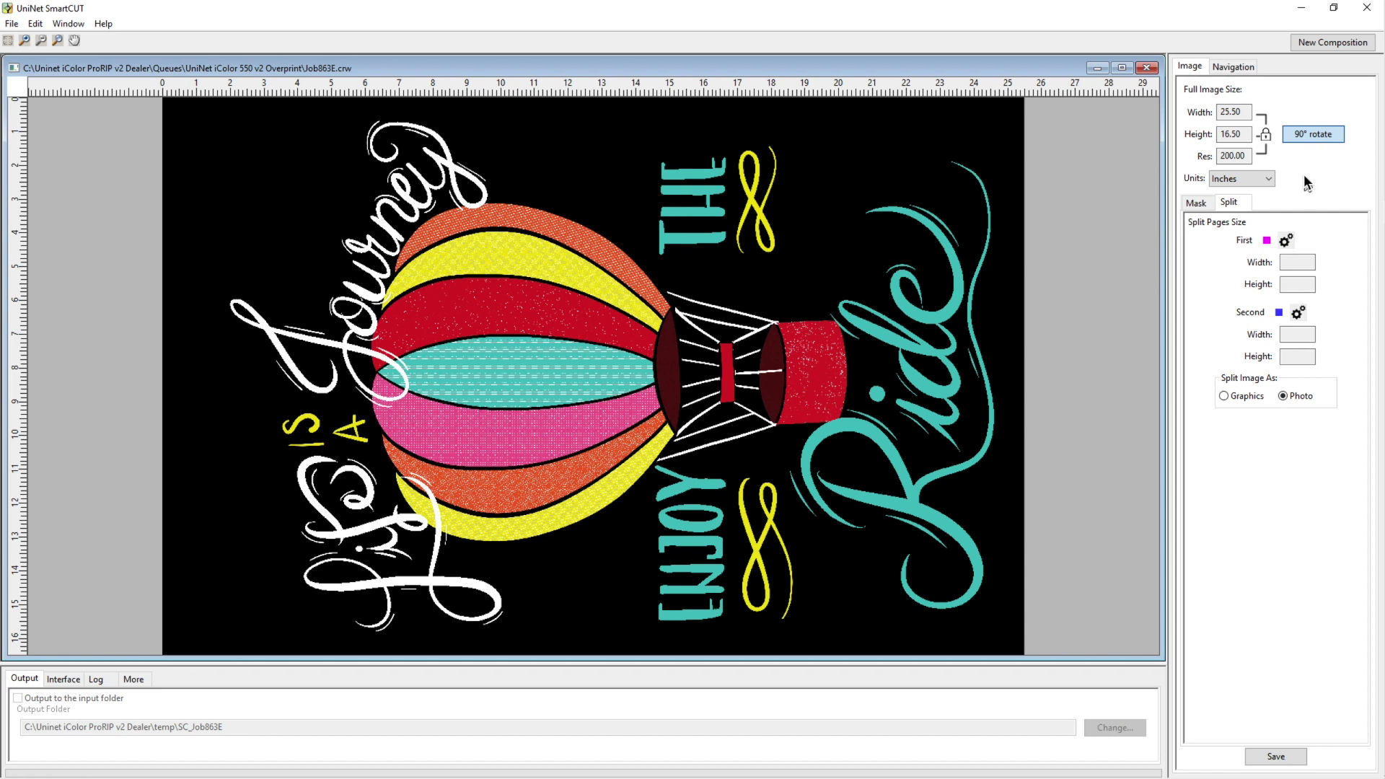
- Set the full image height to 9.5 inches and raise it to 9.75 inches
click(1196, 134)
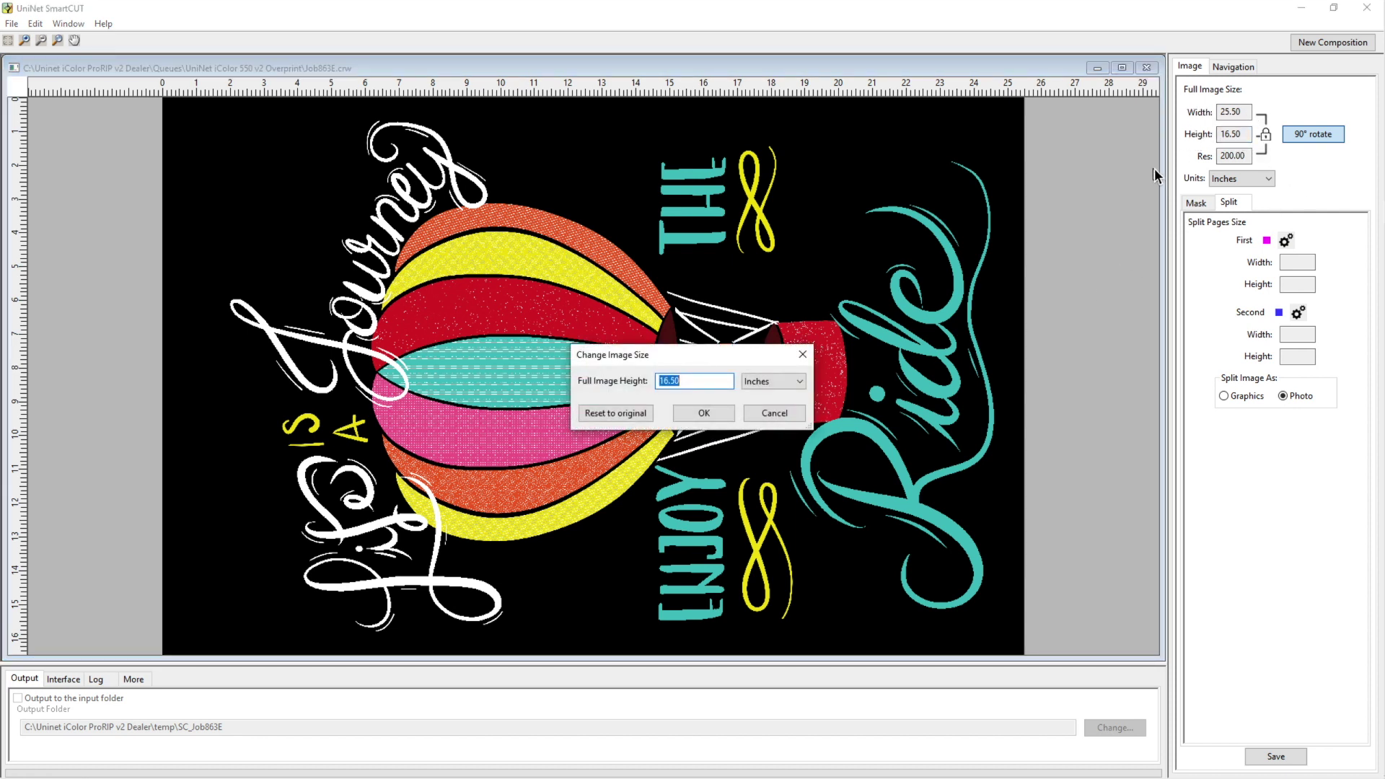
text(9.75)
click(695, 410)
click(1242, 133)
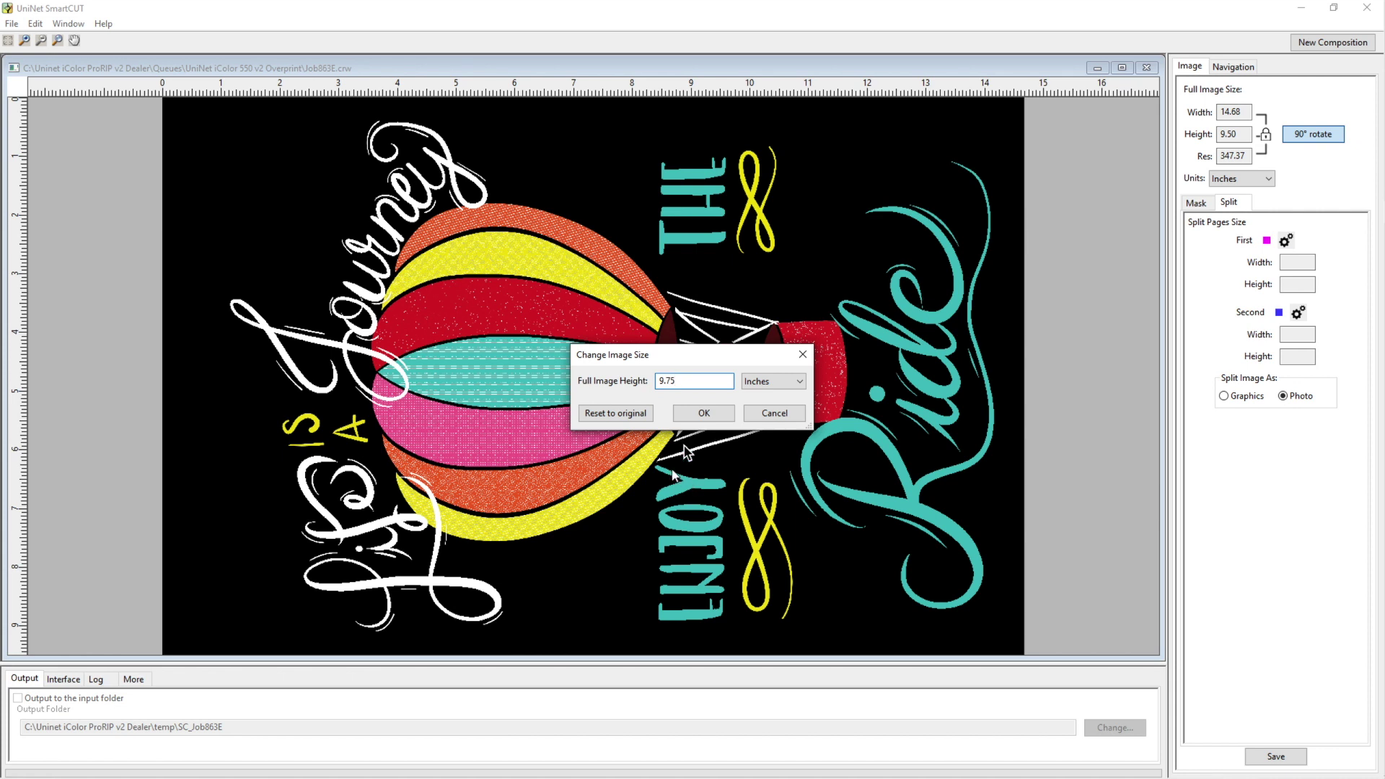
click(703, 413)
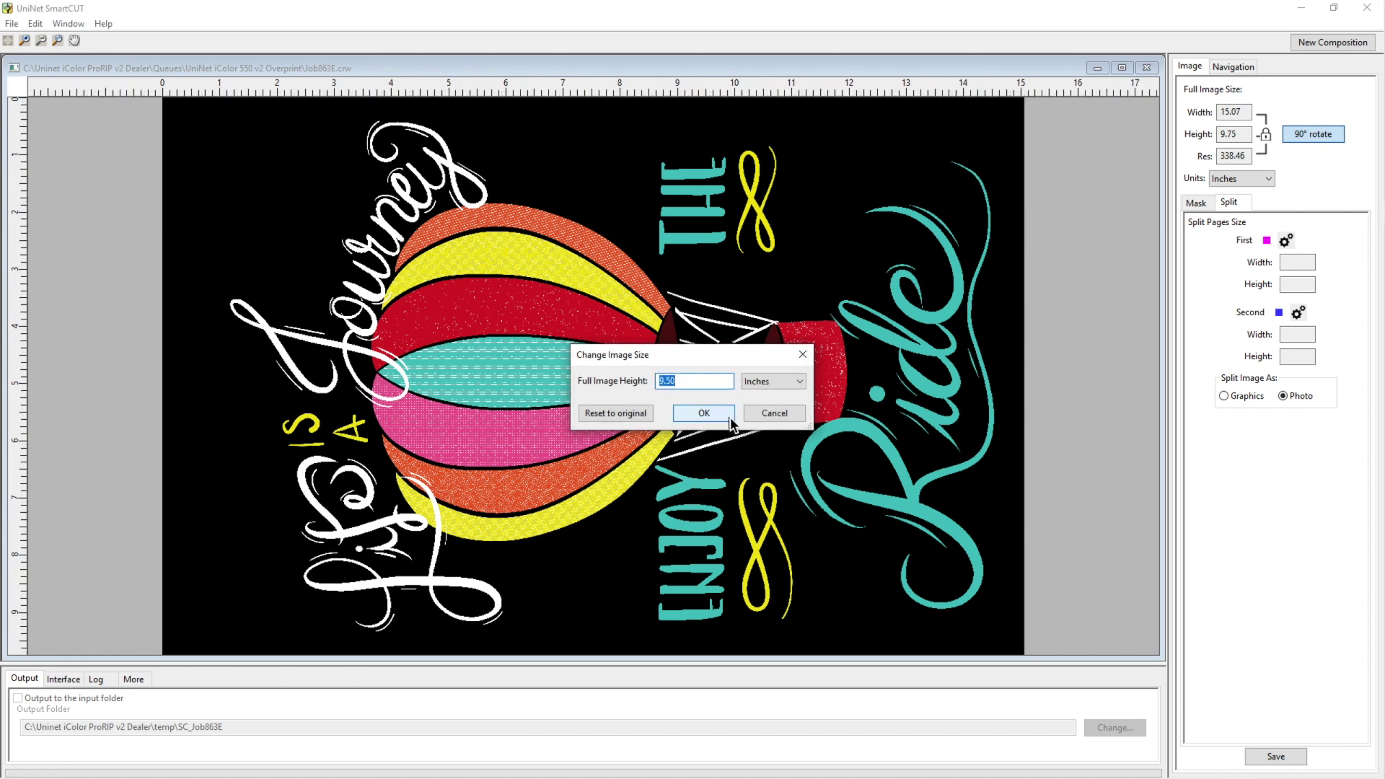
- Reset the full image height to the original size in the size settings and re-enter 9.75 inches
click(626, 414)
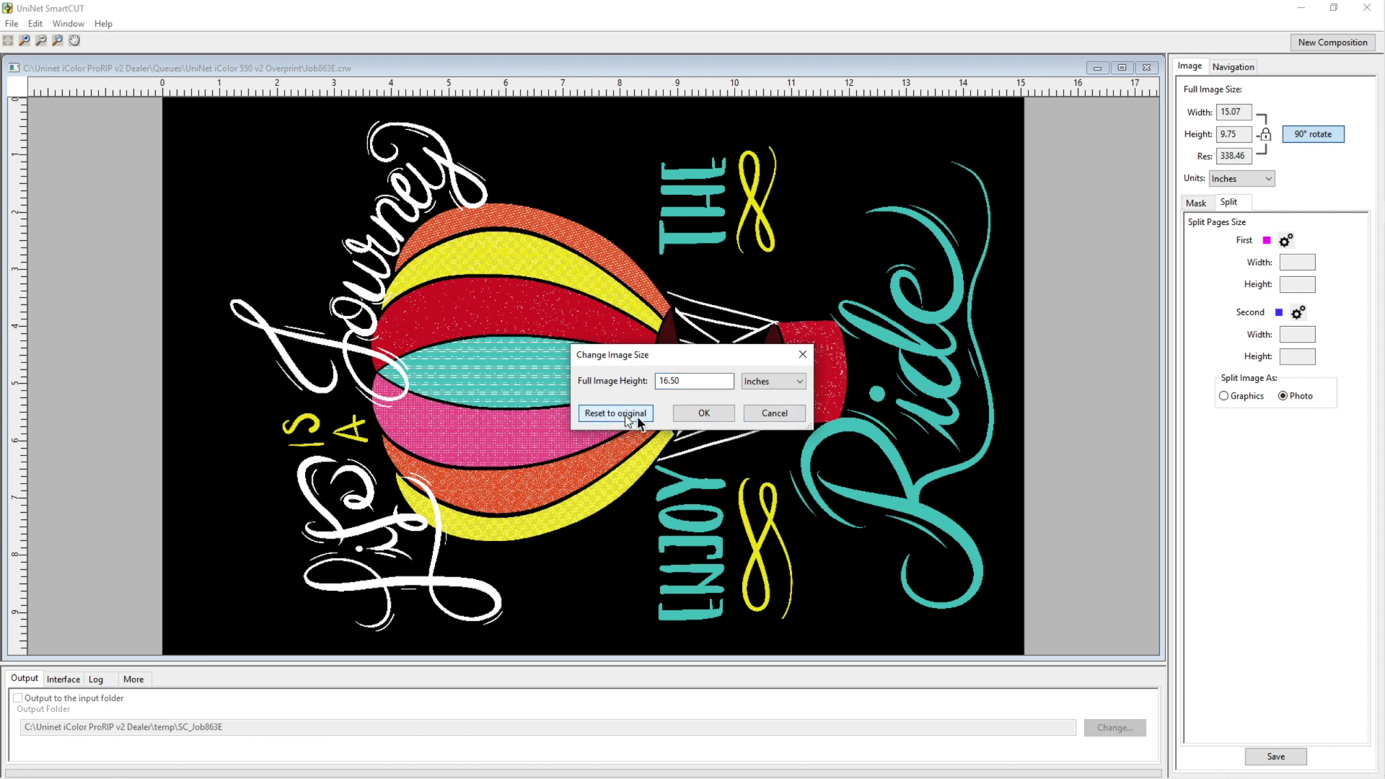
drag(703, 383, 638, 383)
text(9.75)
click(706, 412)
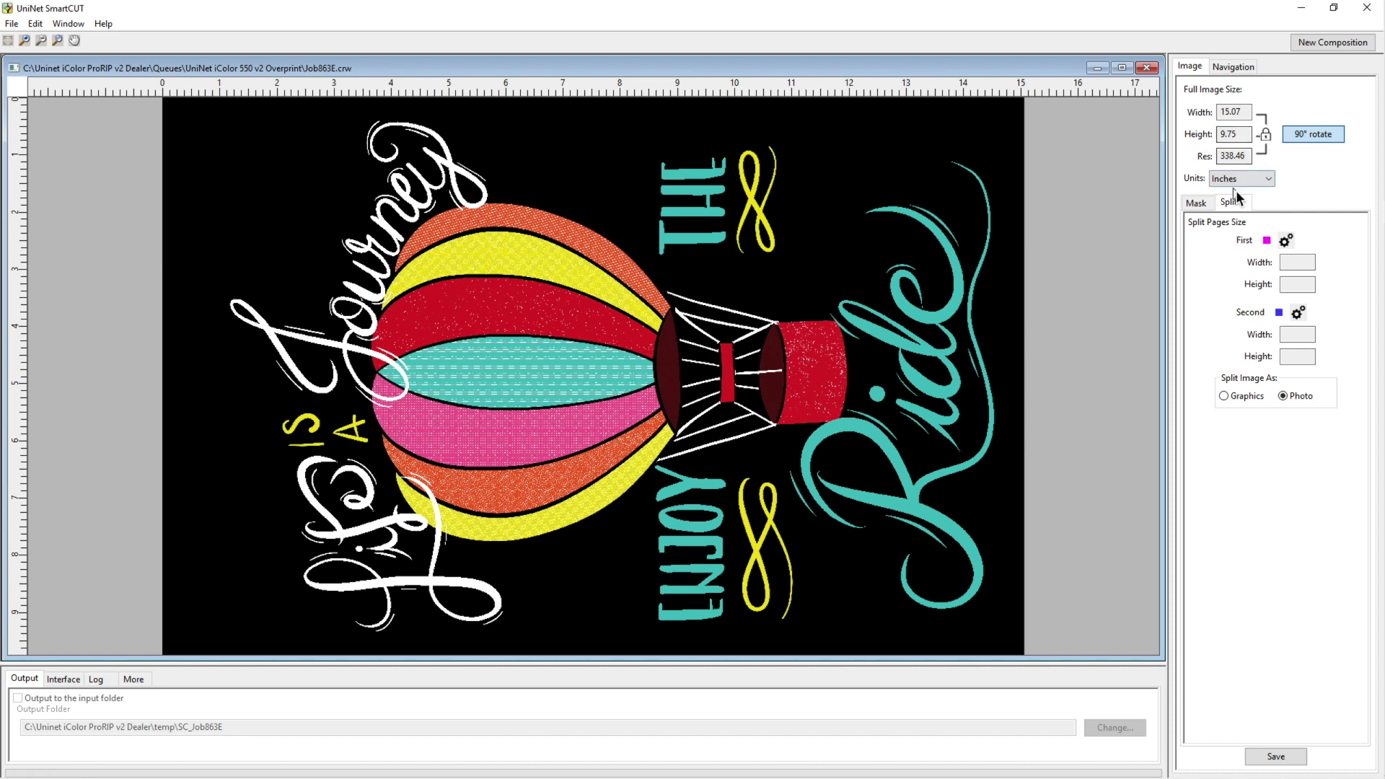
- Set both the first and second split pages to the DIN A4, 210 x 297 mm preset
click(1287, 242)
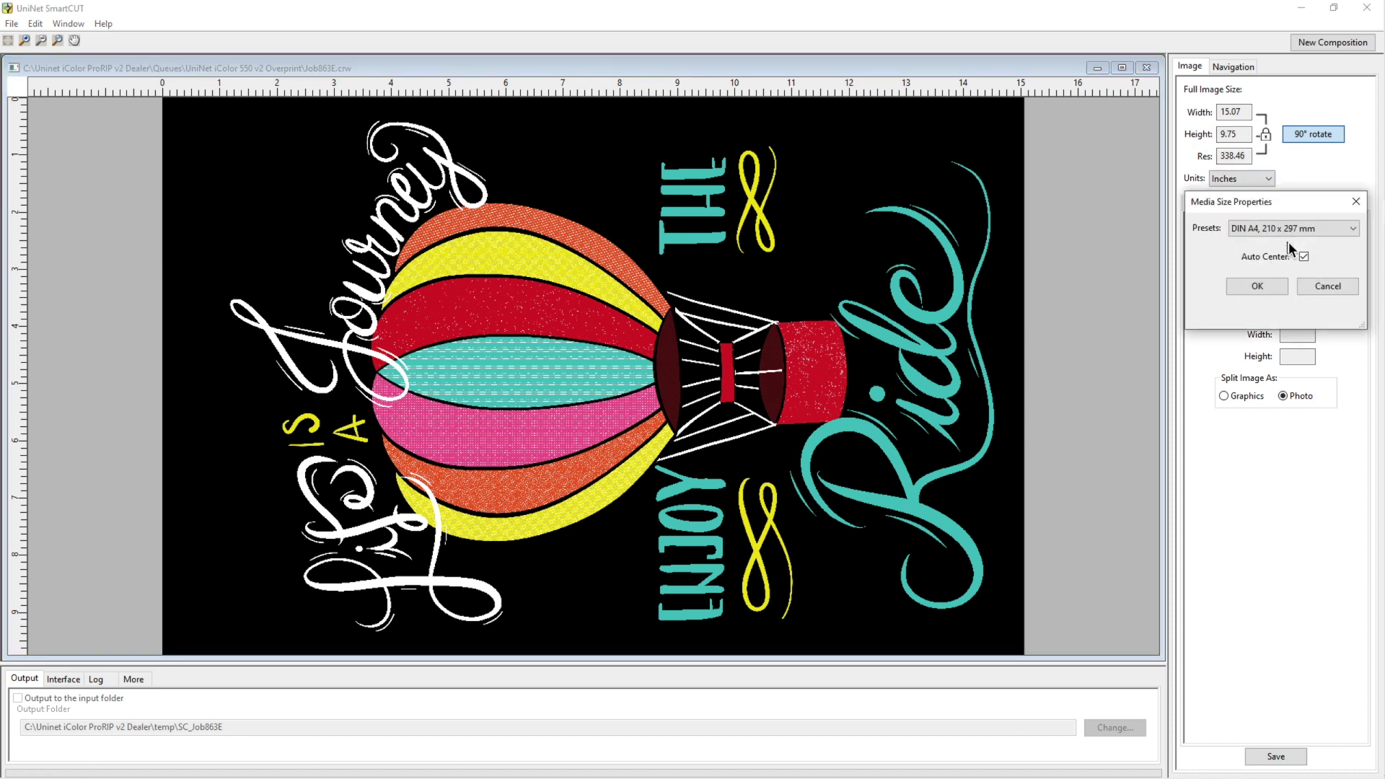
click(1353, 229)
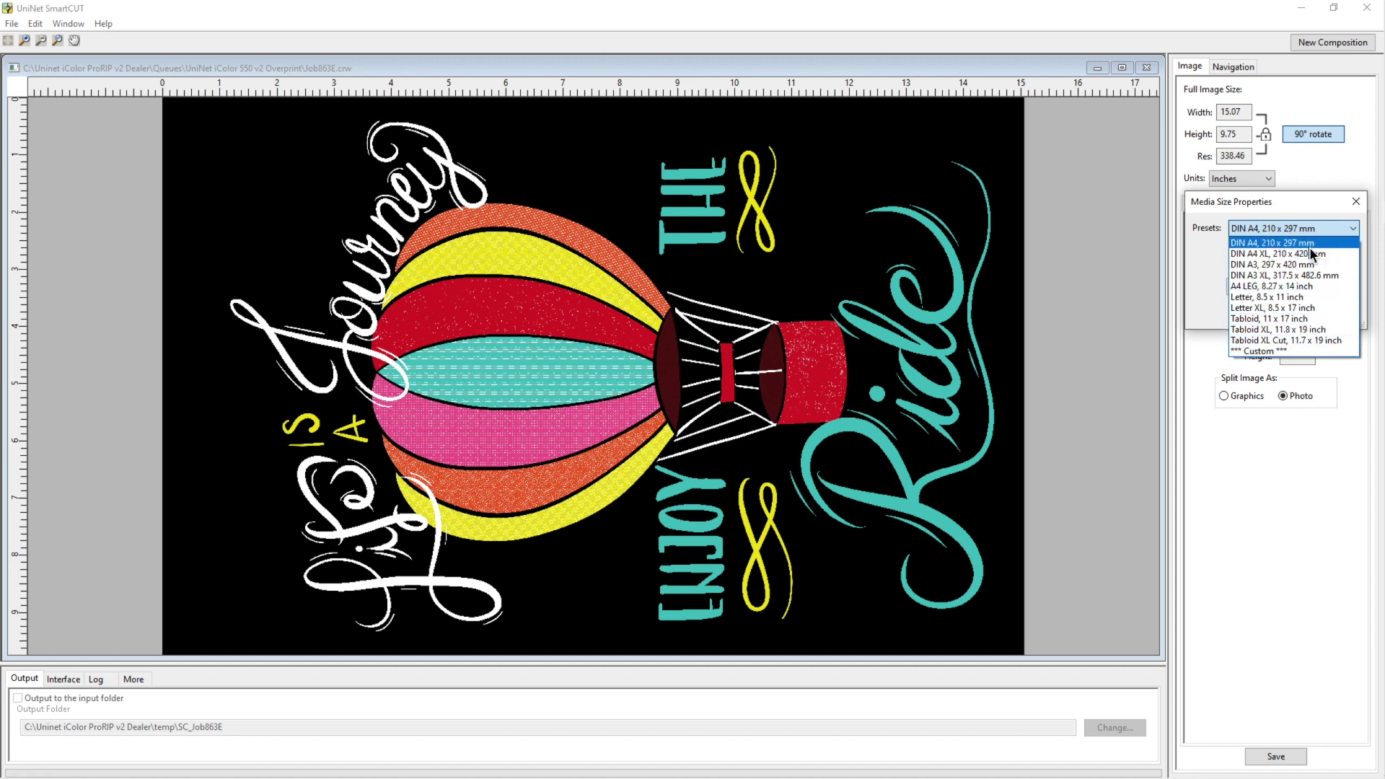
click(1262, 244)
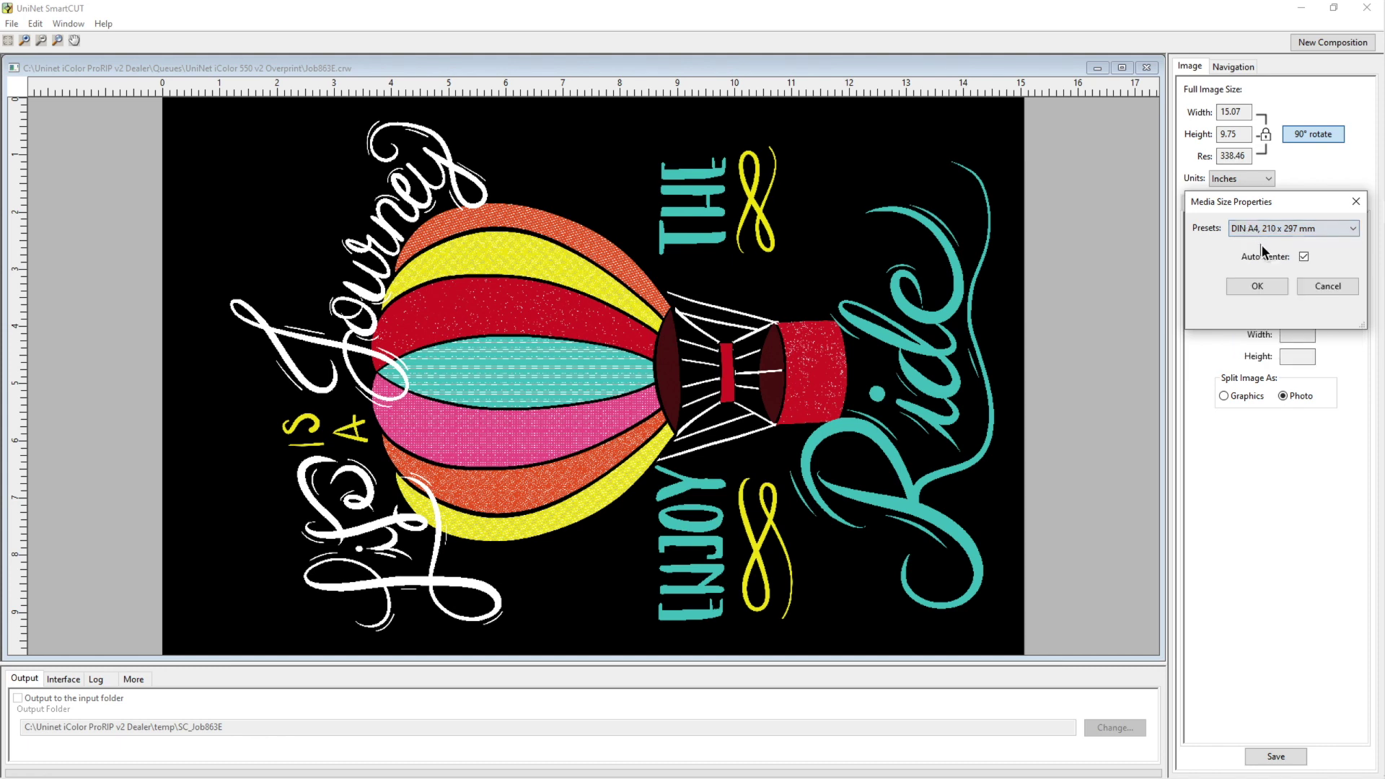
click(1277, 285)
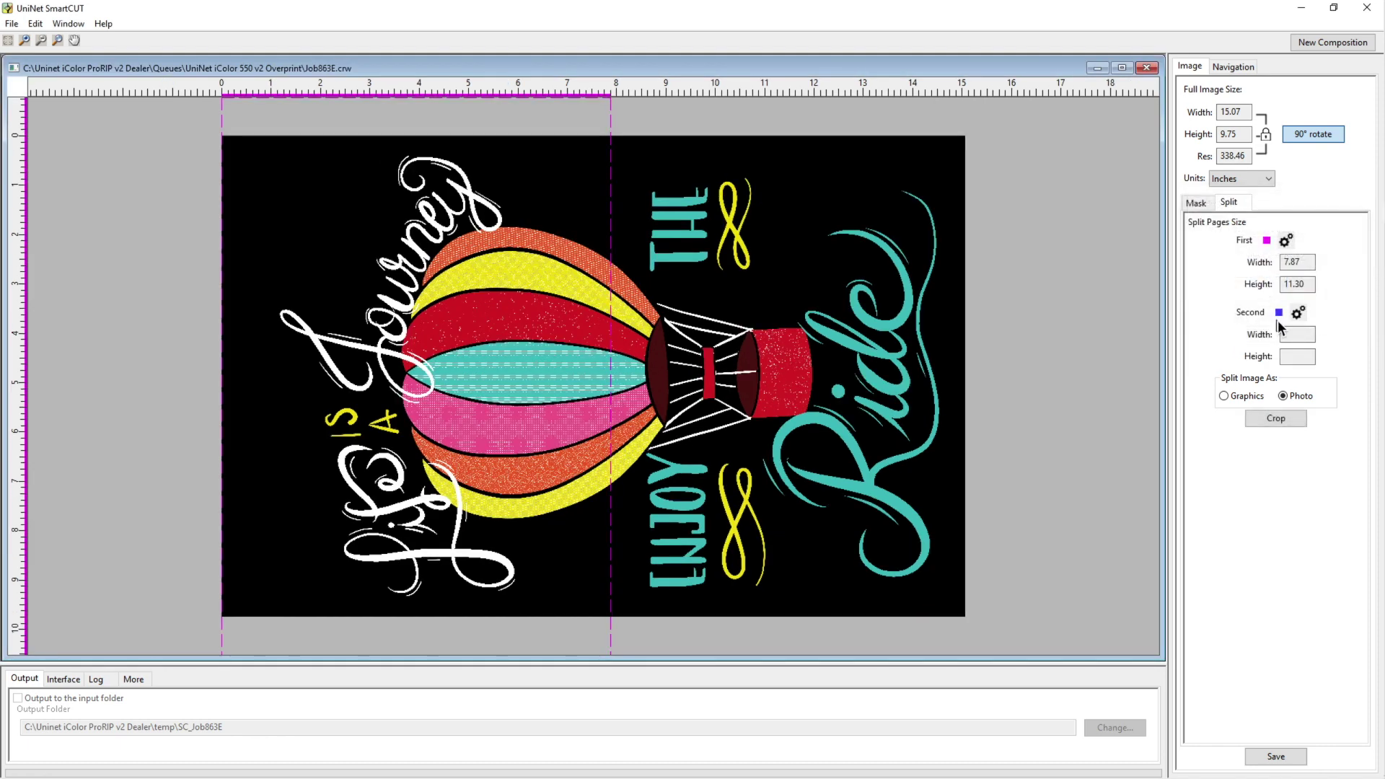
click(1298, 314)
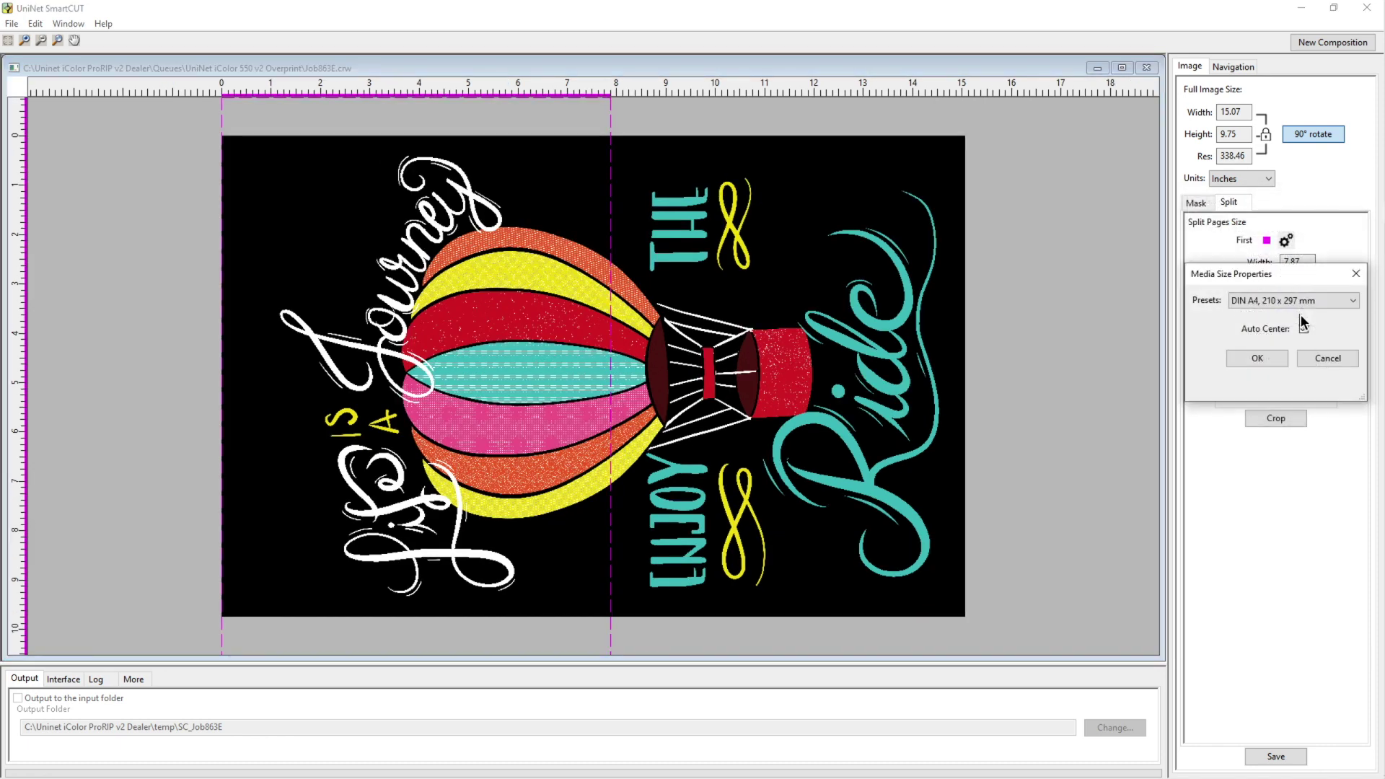
click(1259, 359)
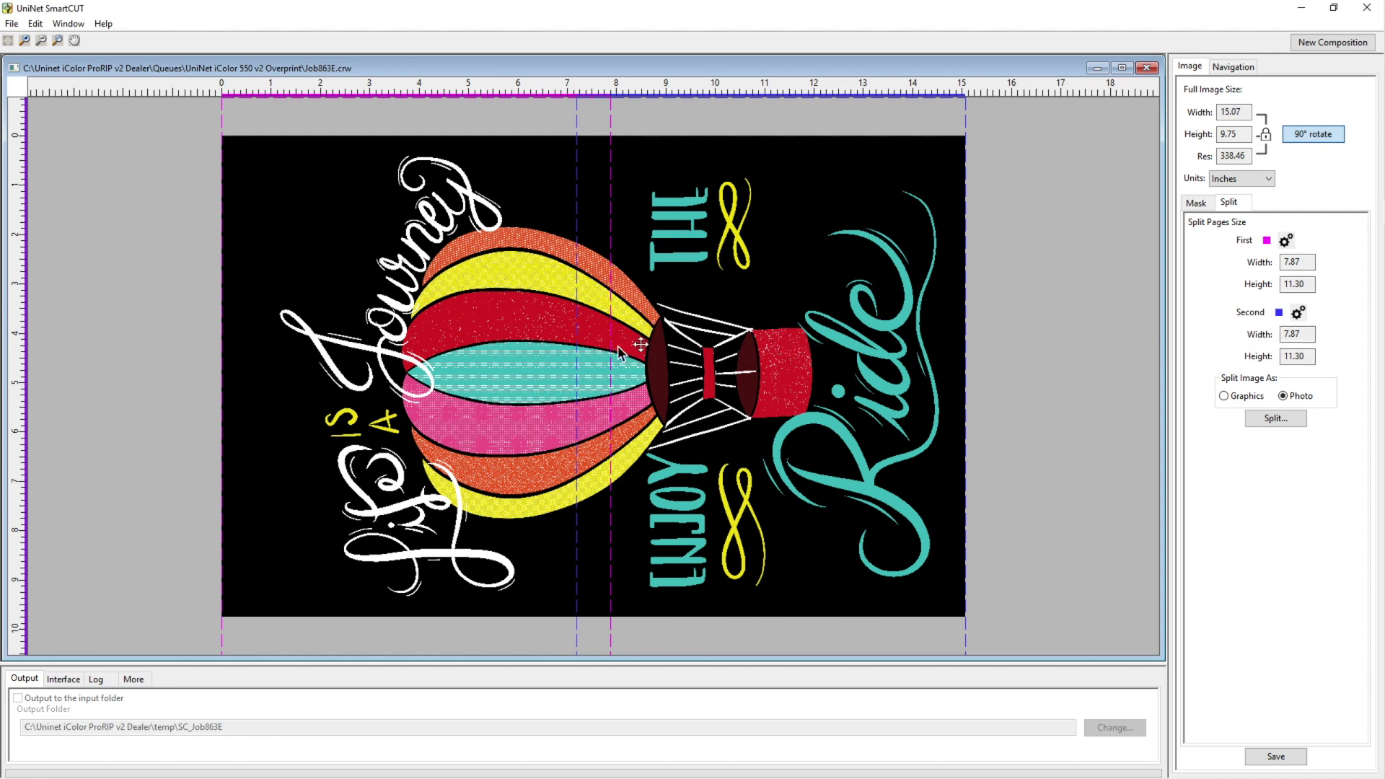
- Move the first split page to start at about 1.2 inches and the second to start at about 6.7 inches, overlapping across the balloon
drag(377, 312, 420, 315)
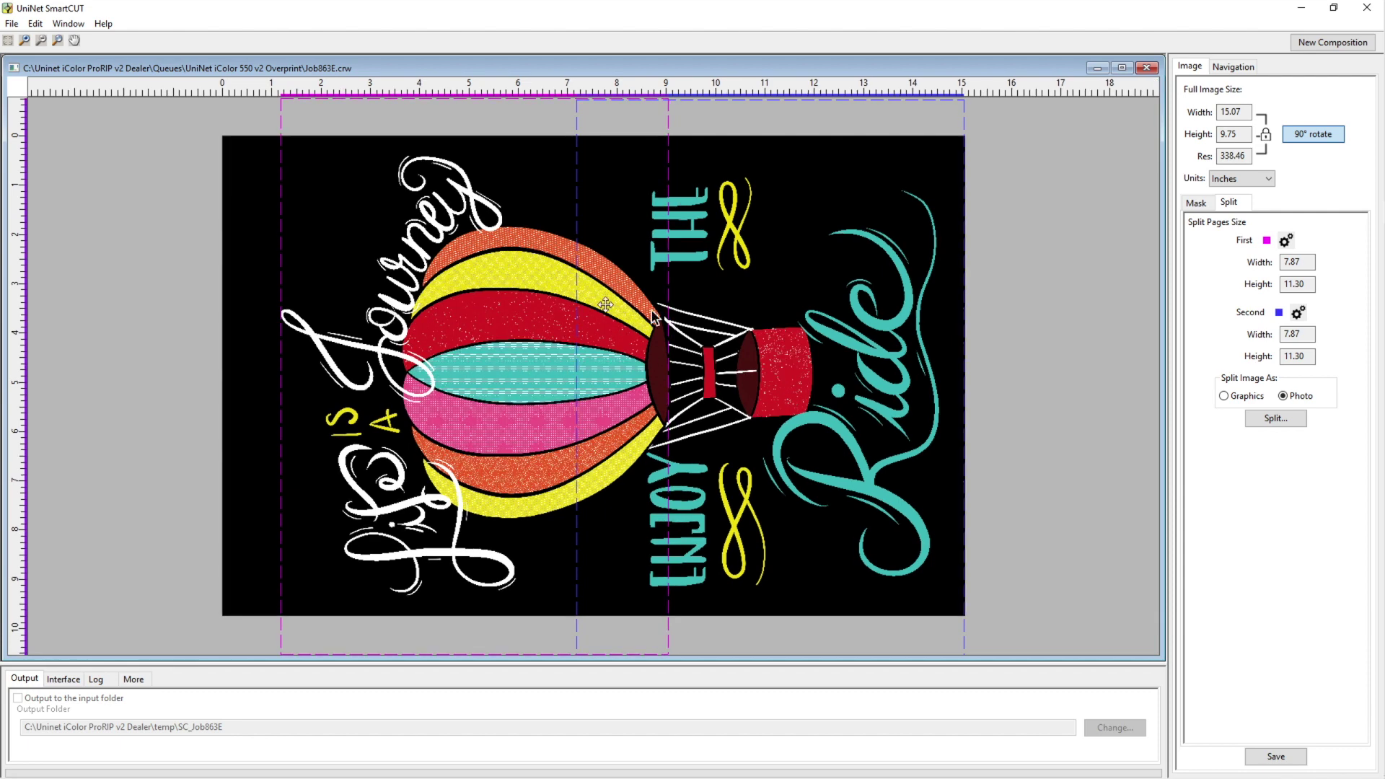
drag(882, 319, 858, 322)
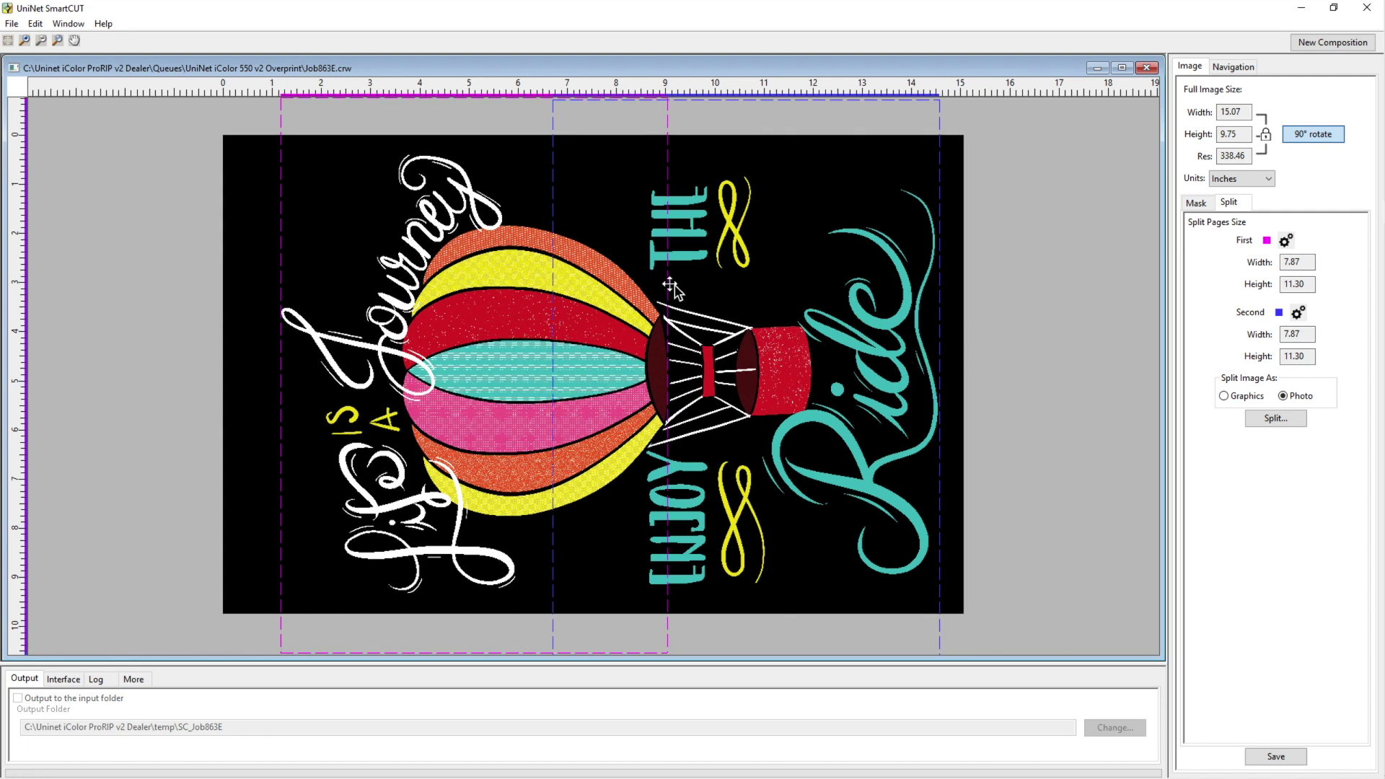
drag(752, 293, 754, 289)
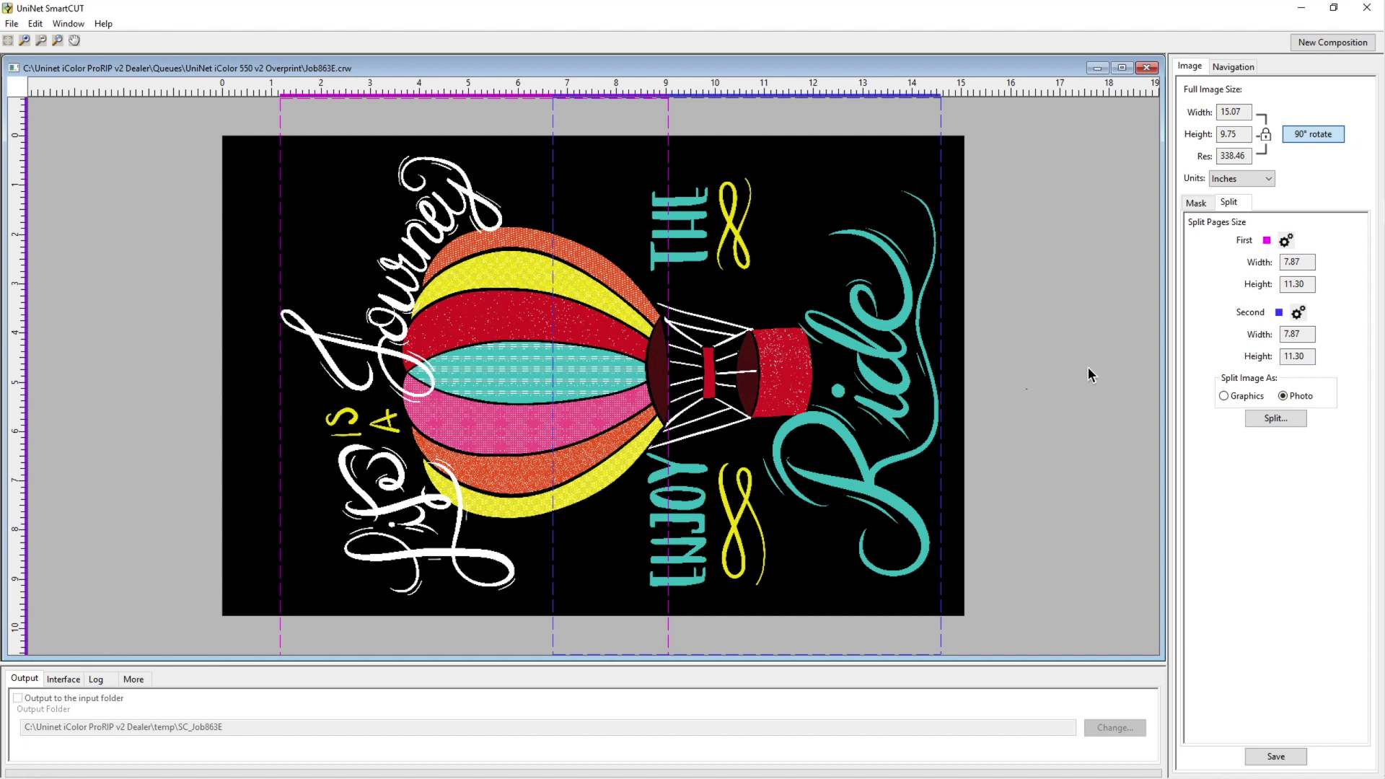
- Split the image as Graphics for a dark garment and send both resulting pages to the print queue
click(1225, 398)
click(1275, 420)
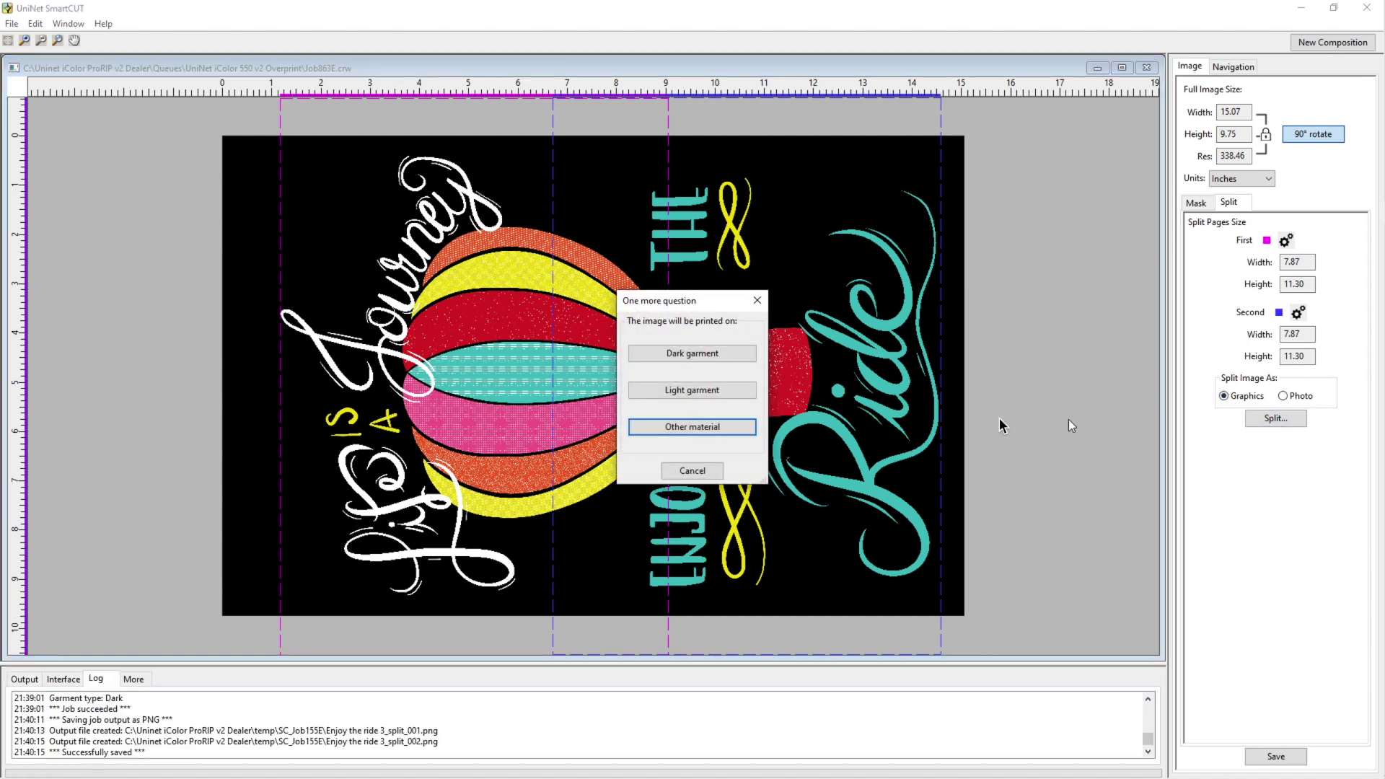
click(688, 355)
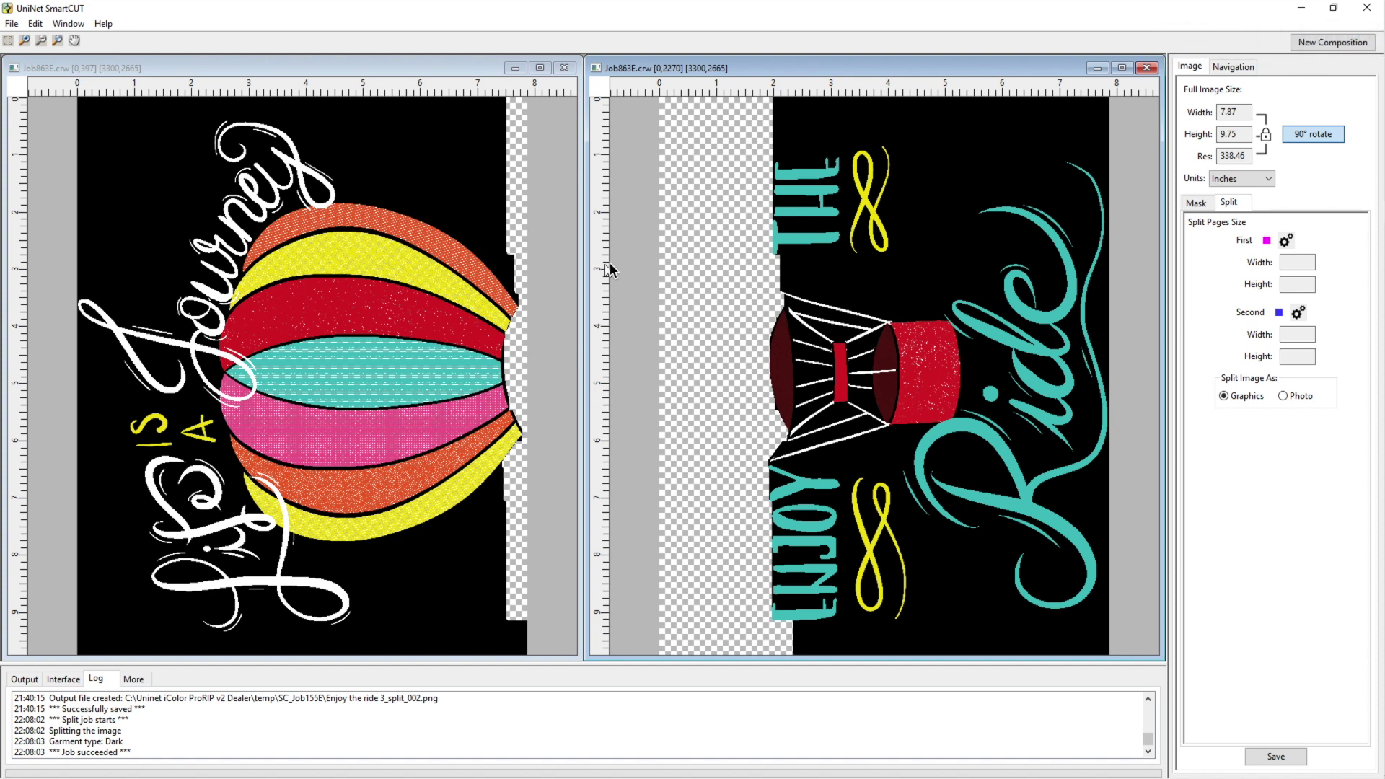
click(1274, 757)
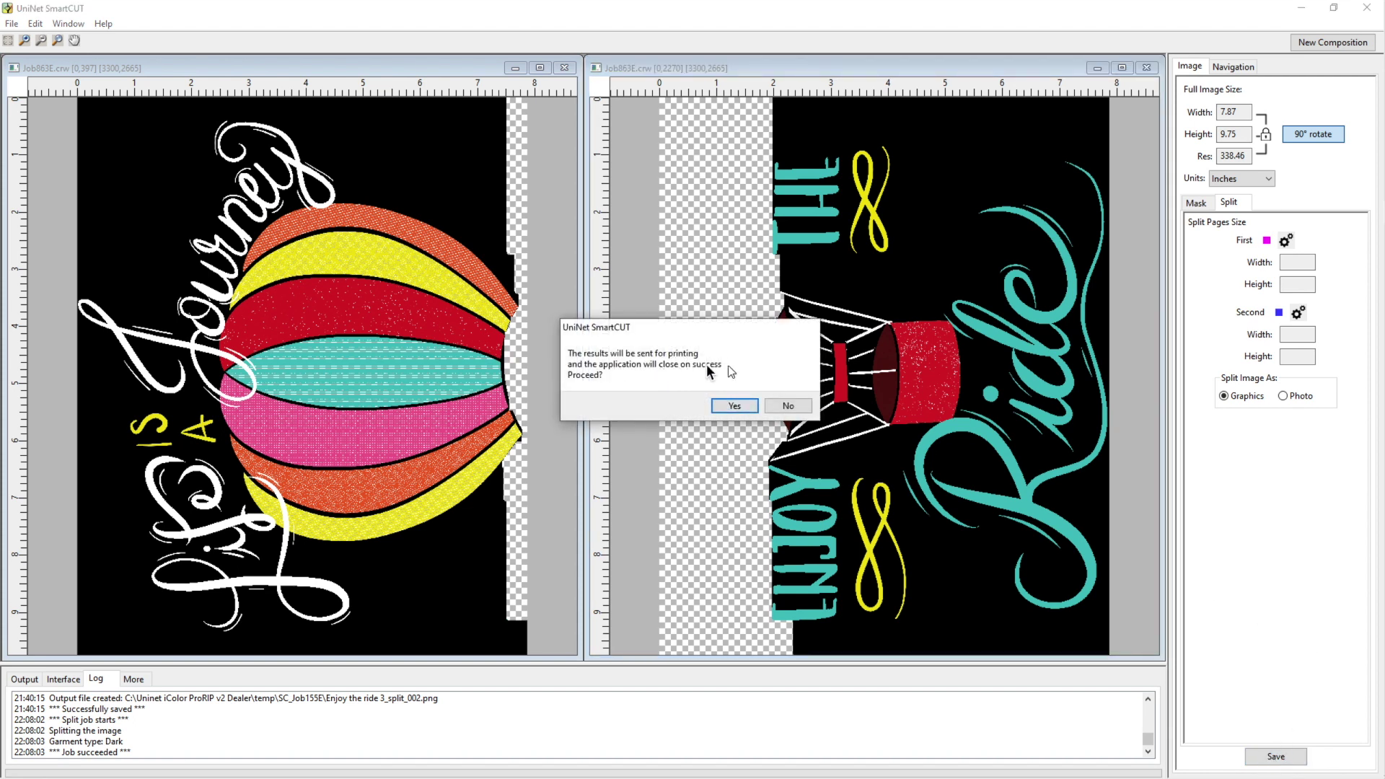
click(734, 406)
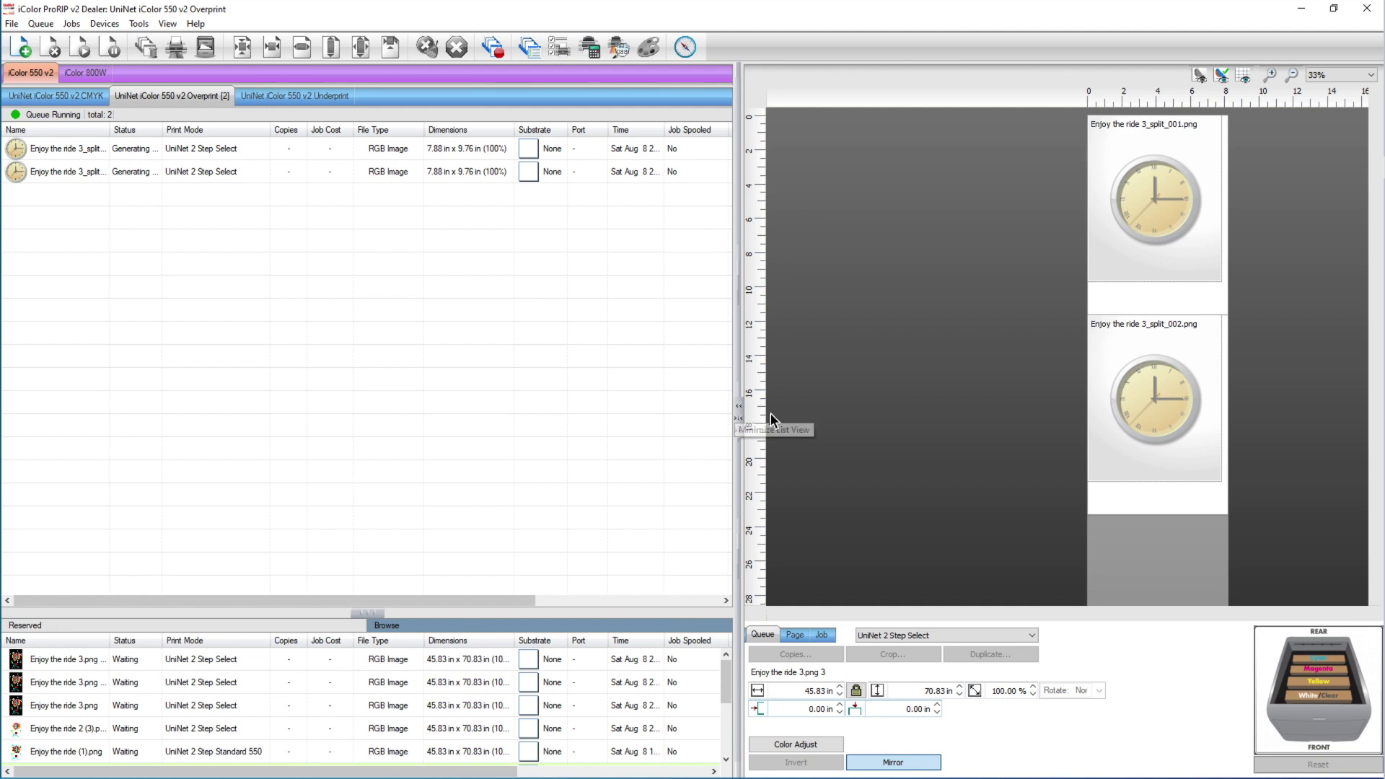
- Center both Enjoy the ride 3 split jobs, 001 and 002, on their pages
click(214, 151)
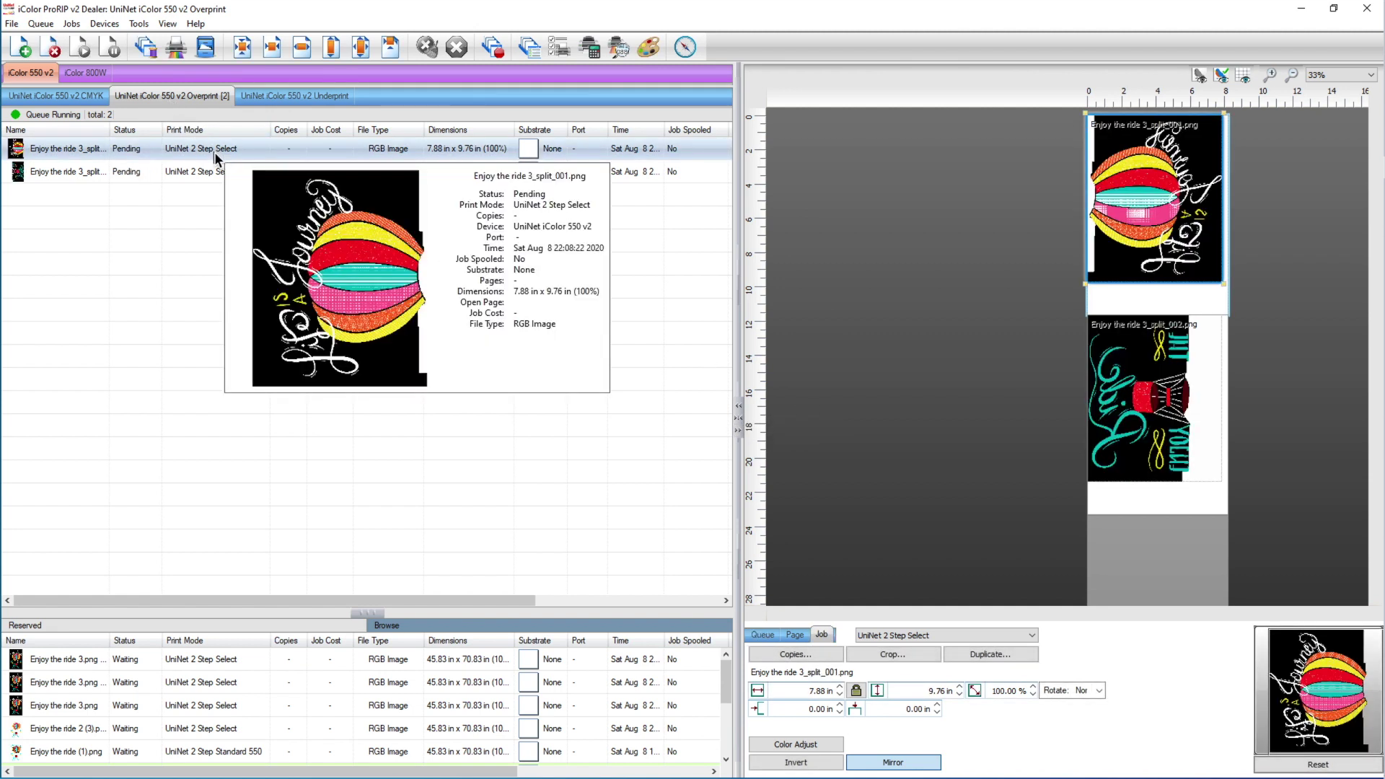
click(243, 47)
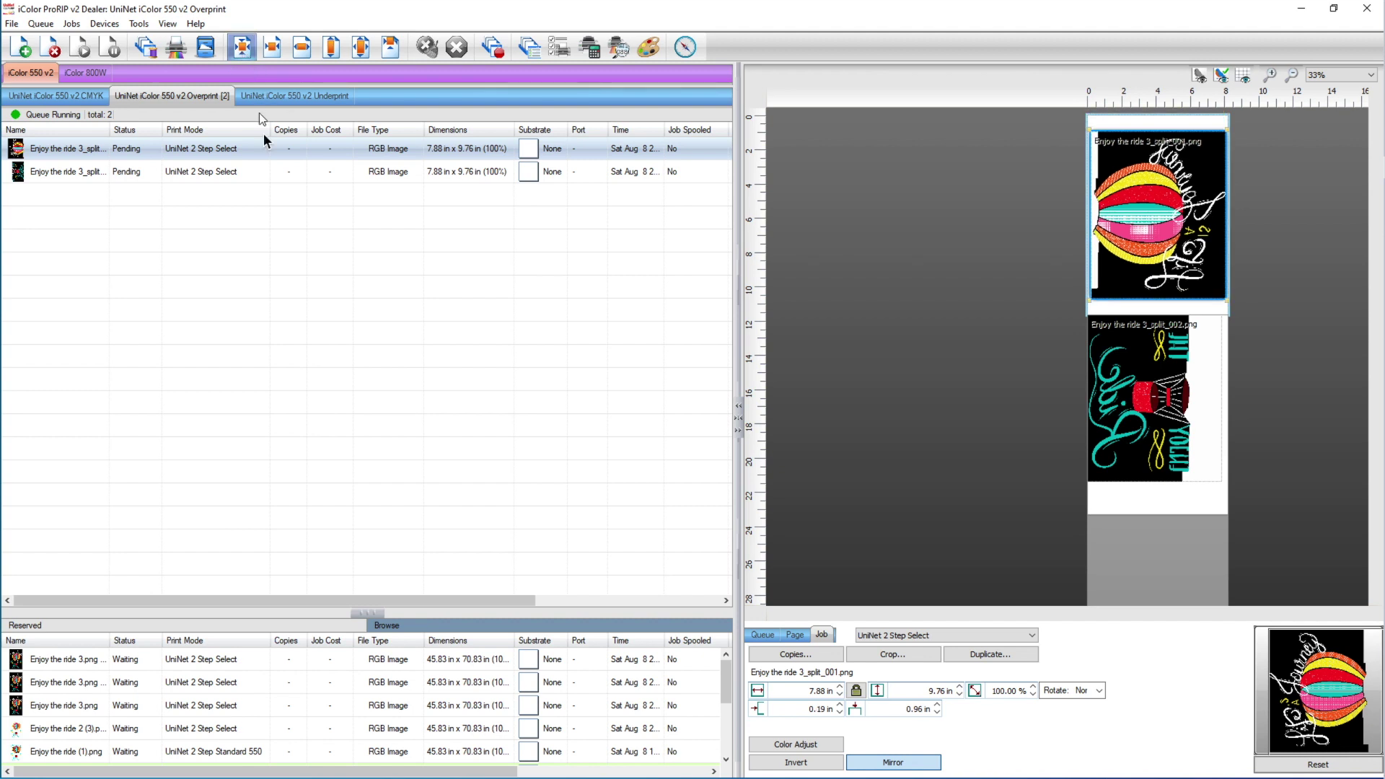
click(259, 171)
click(242, 47)
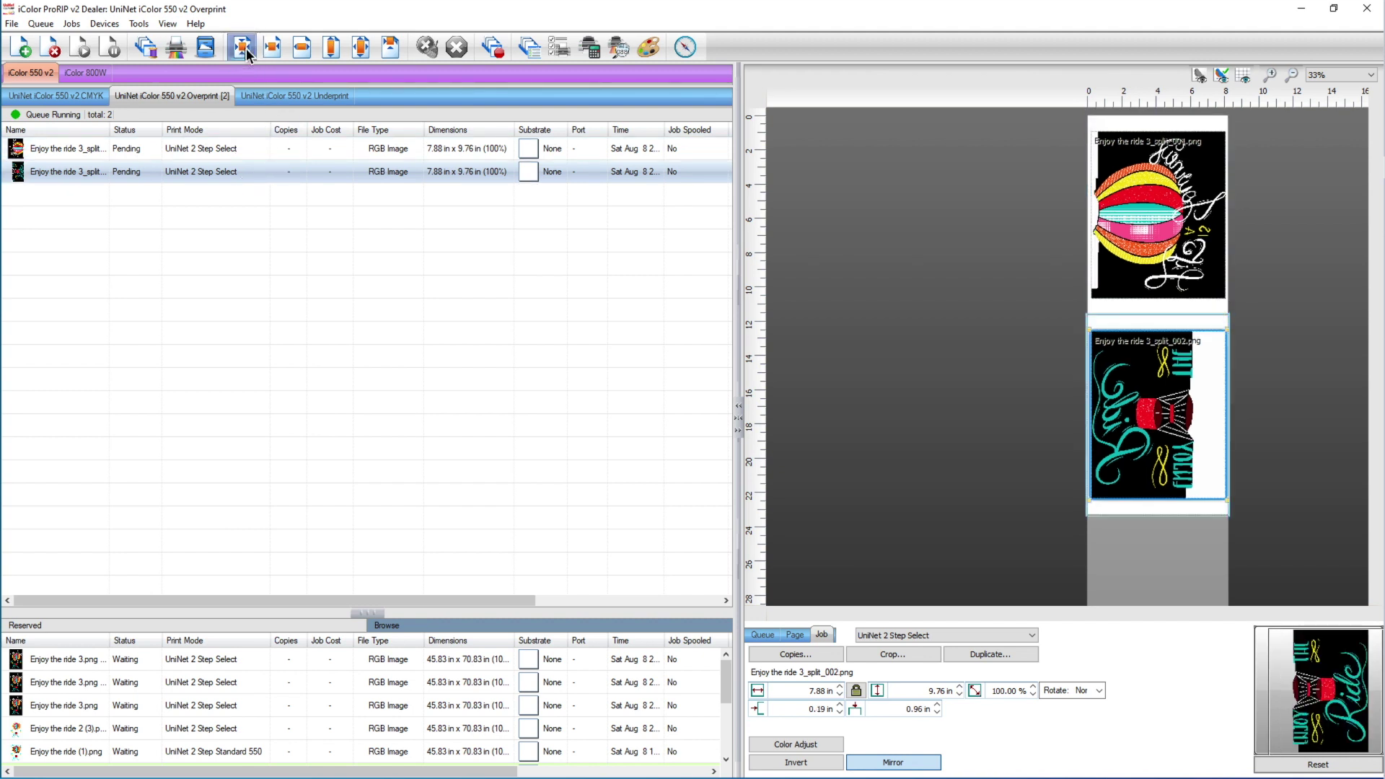
- Knock the black out of Enjoy the ride 3_split_002.png with KnockMeBlackOut at its default settings
click(71, 24)
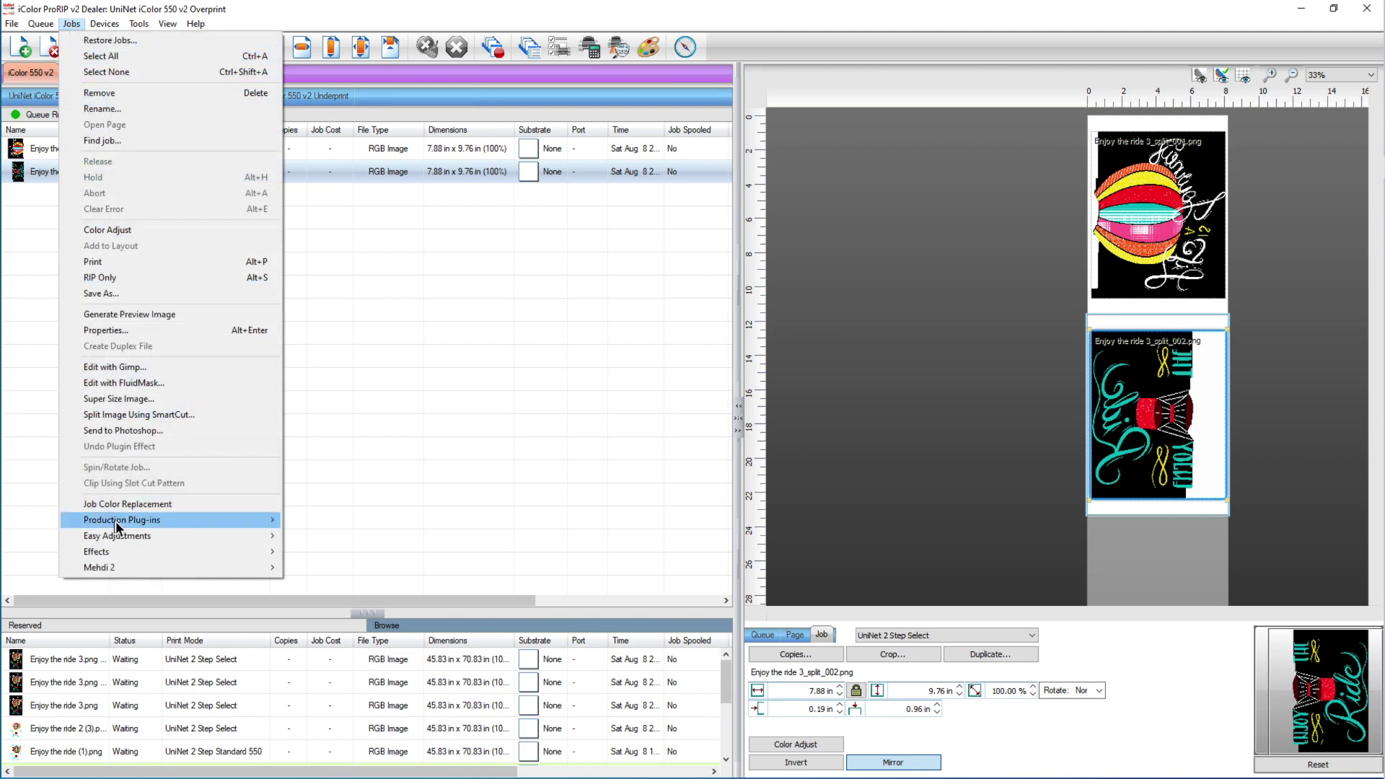
click(105, 24)
click(72, 23)
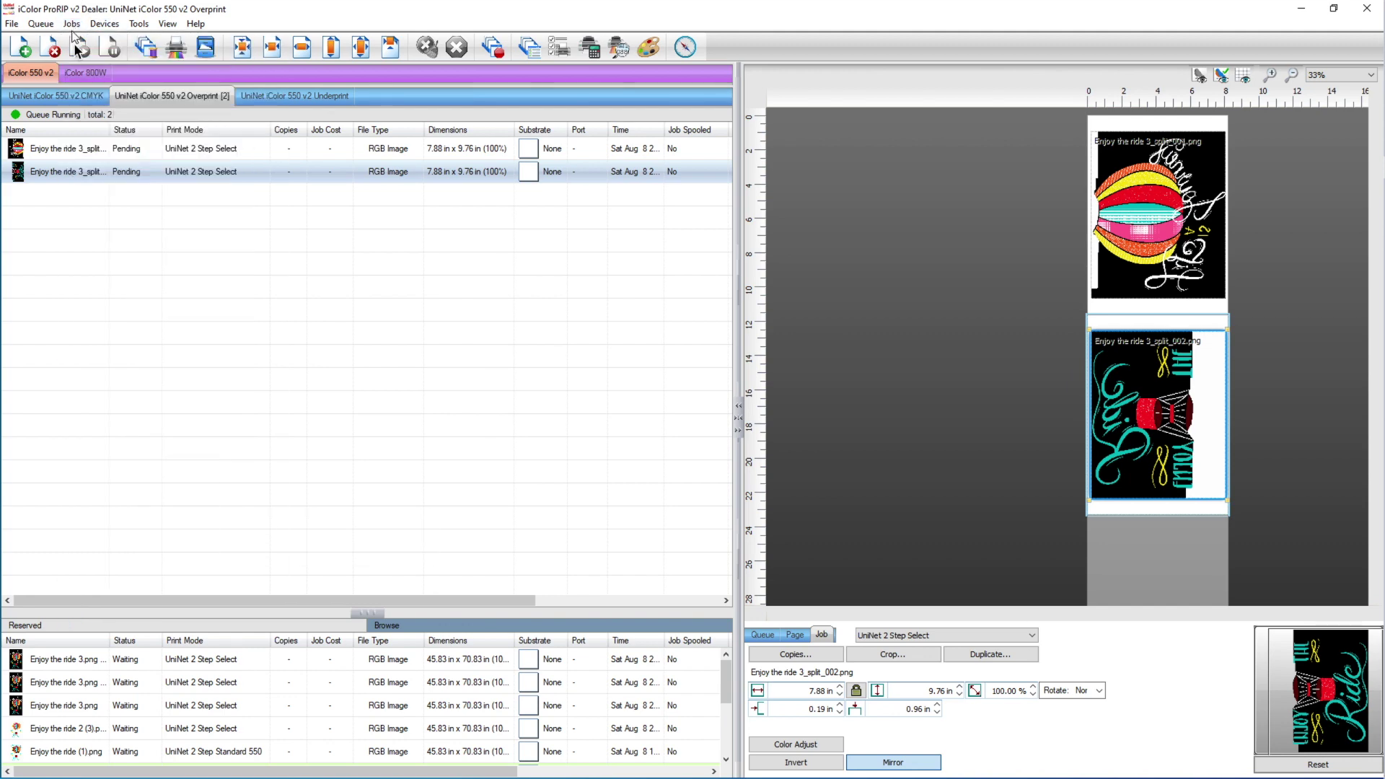
click(78, 27)
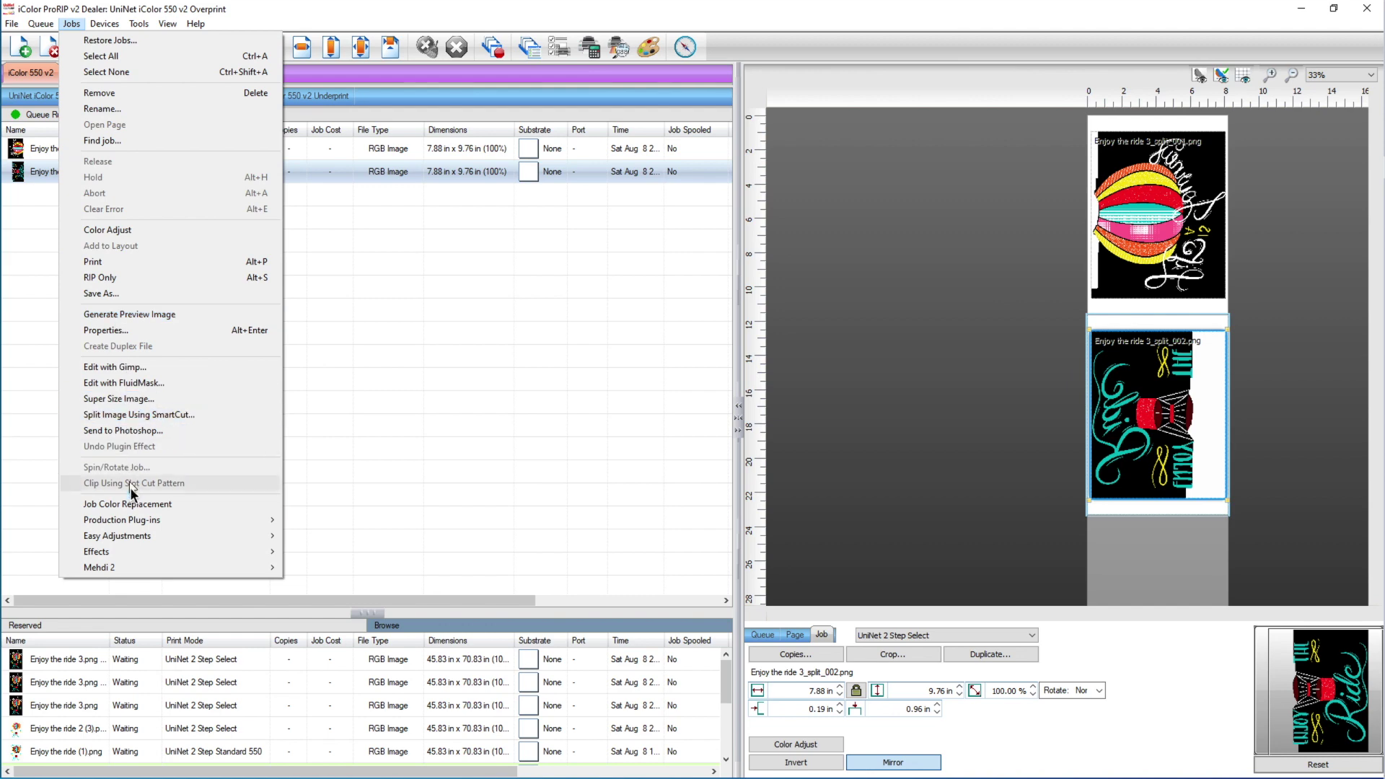
mouse_move(133, 520)
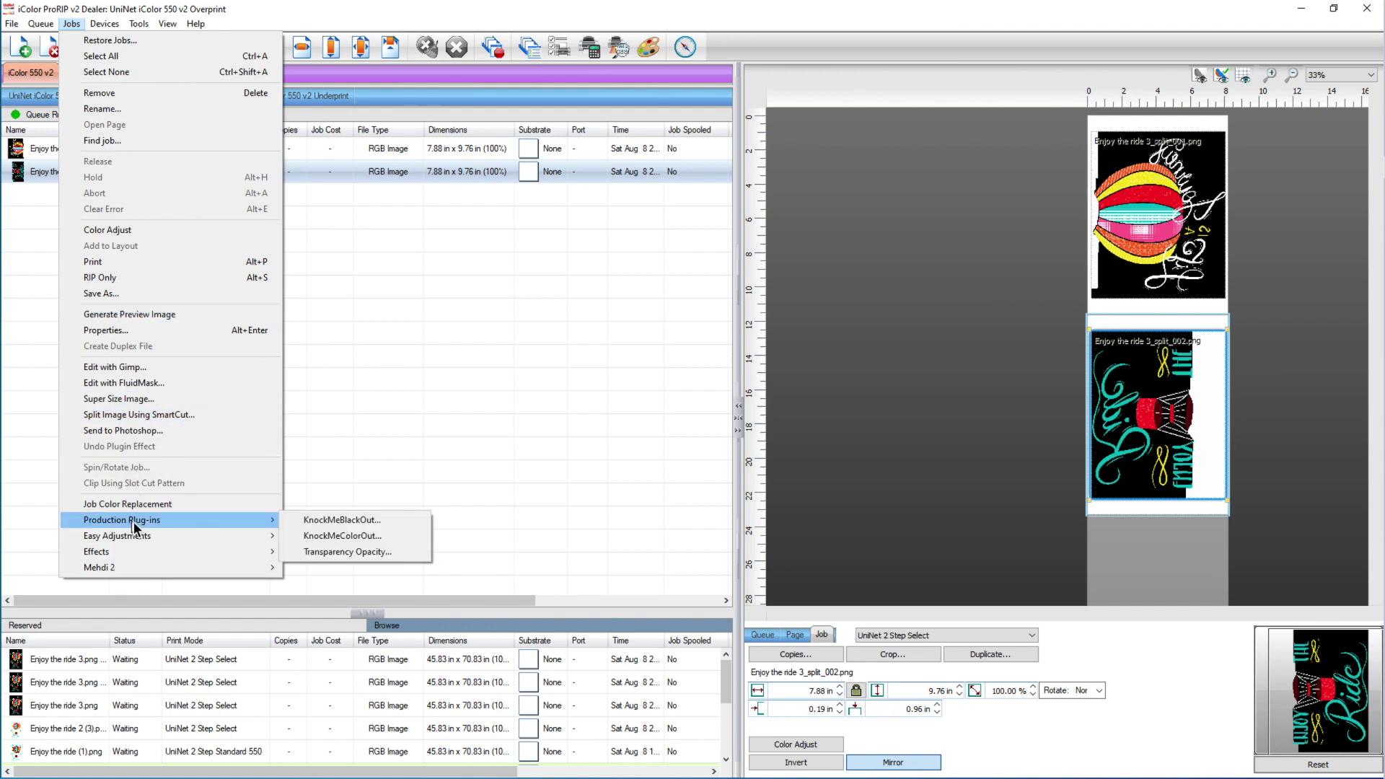
click(346, 521)
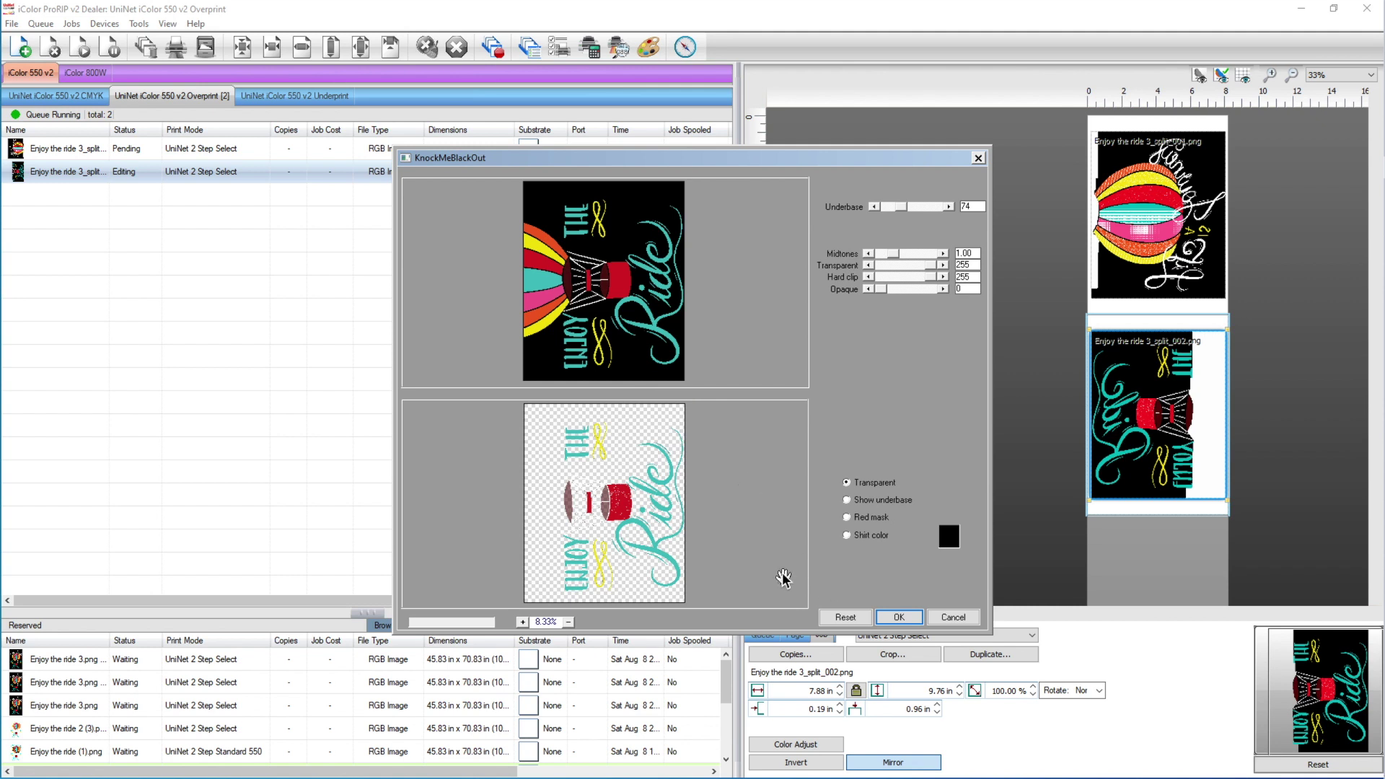
mouse_move(894, 260)
mouse_down()
mouse_move(882, 261)
mouse_move(930, 256)
mouse_move(879, 262)
mouse_up()
click(845, 617)
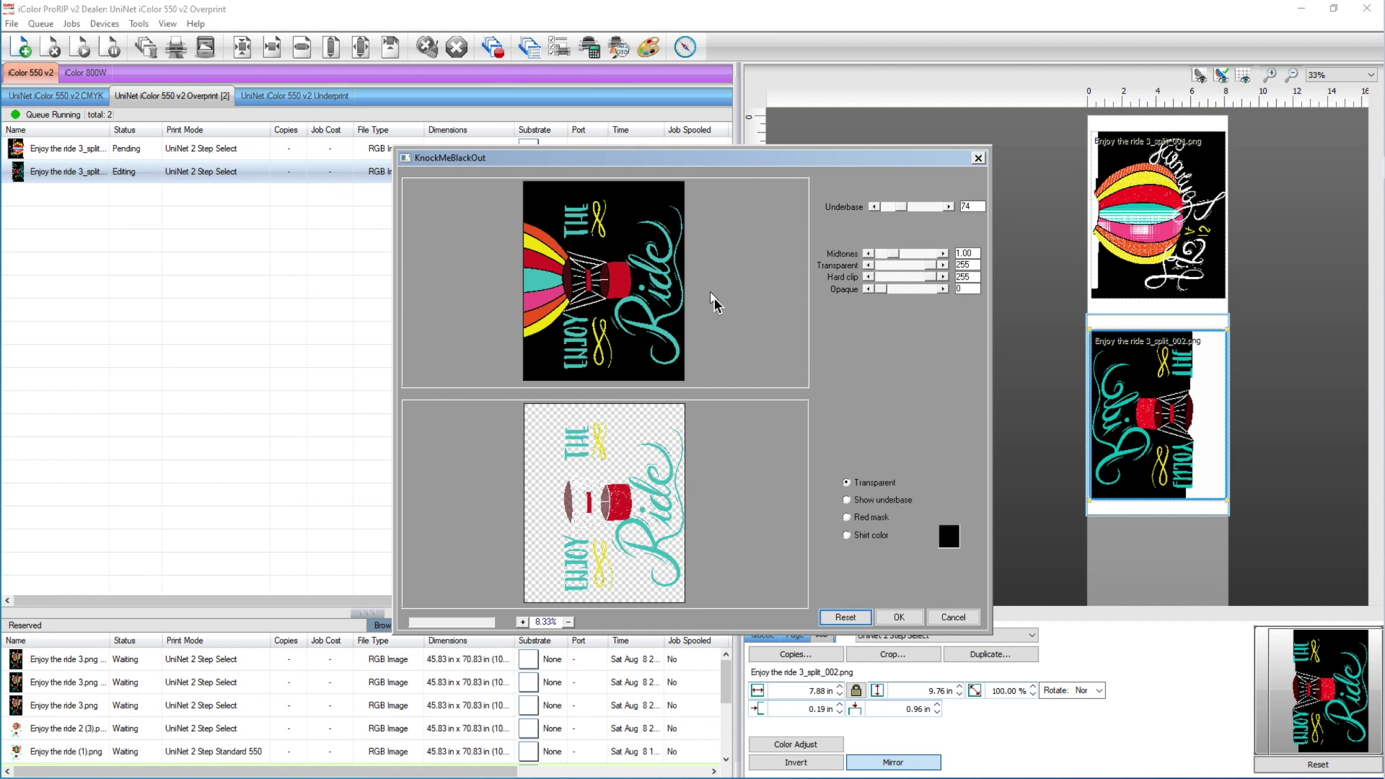
click(899, 618)
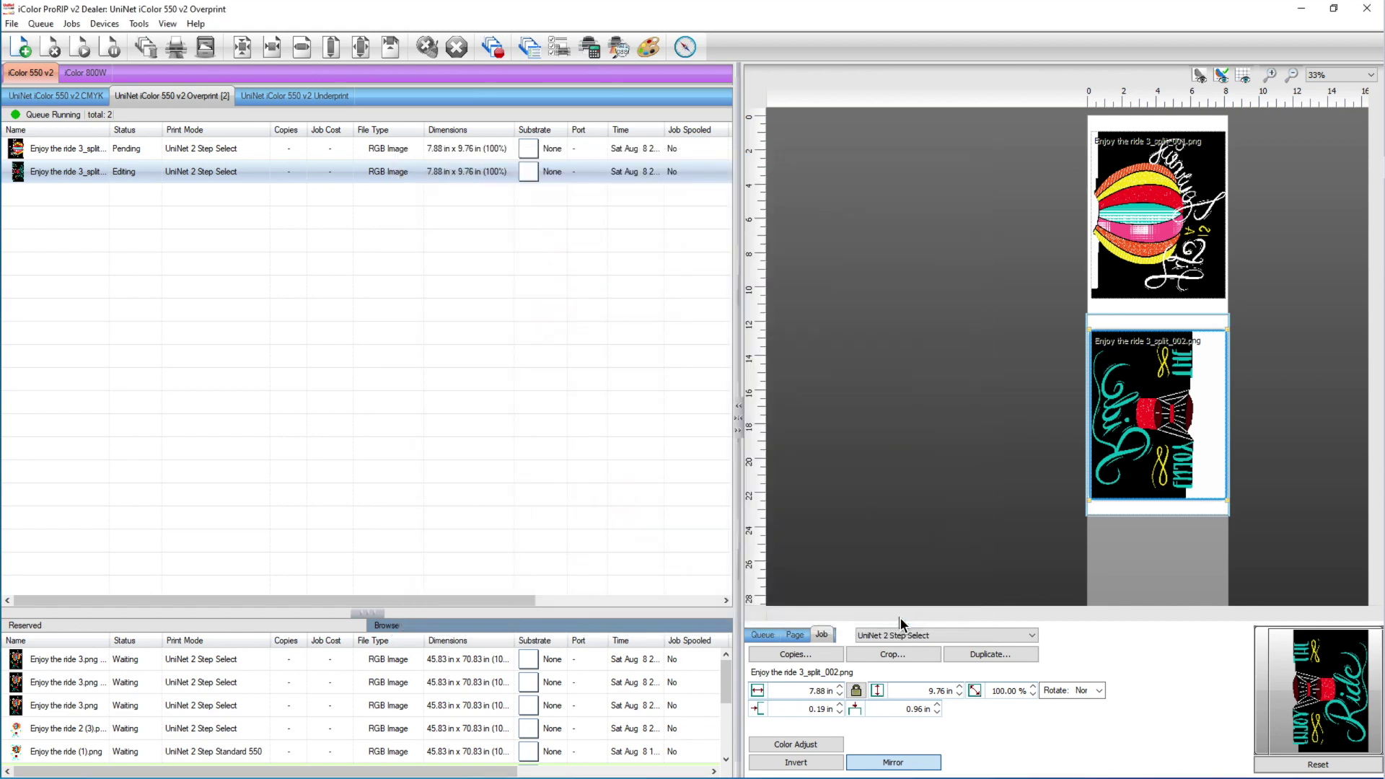
- Knock the black out of Enjoy the ride 3_split_001.png with KnockMeBlackOut, keeping the default settings
click(188, 145)
mouse_move(195, 147)
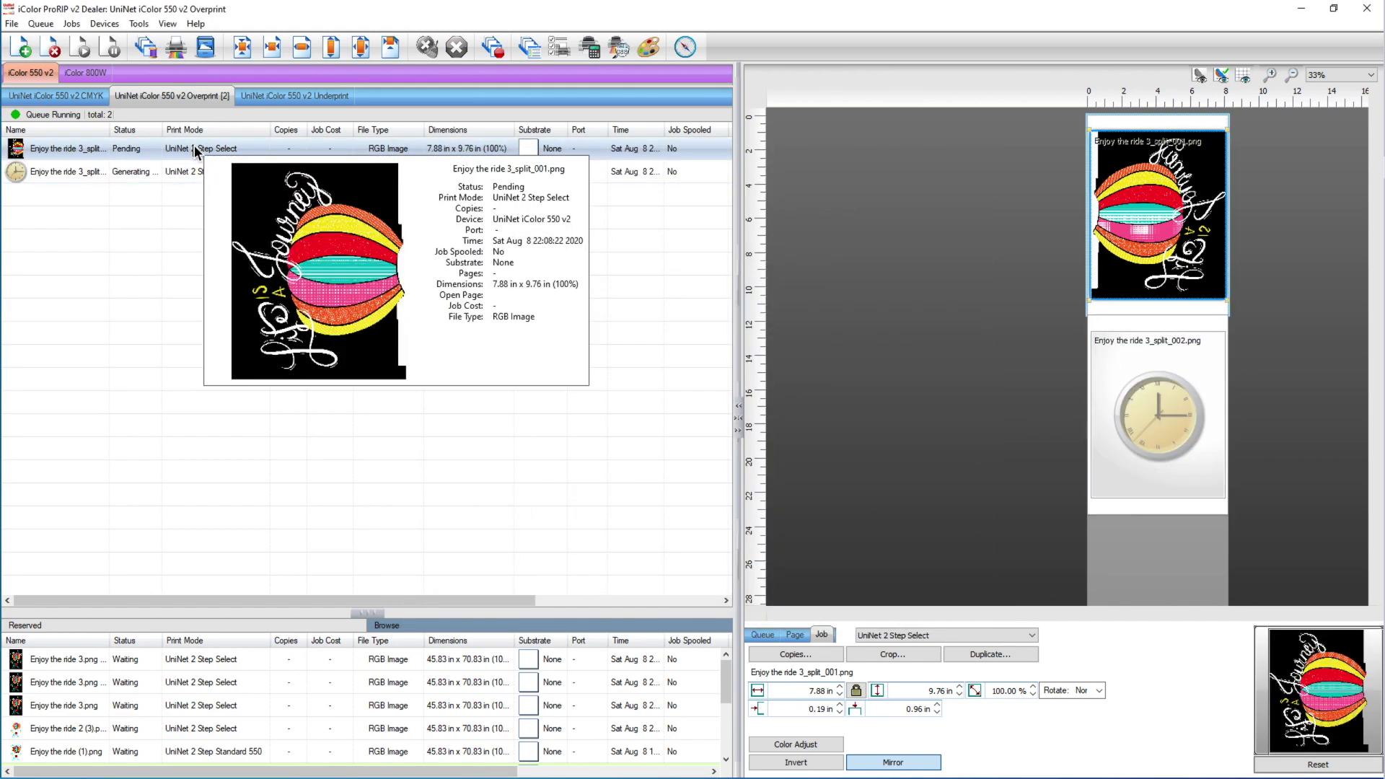
click(81, 28)
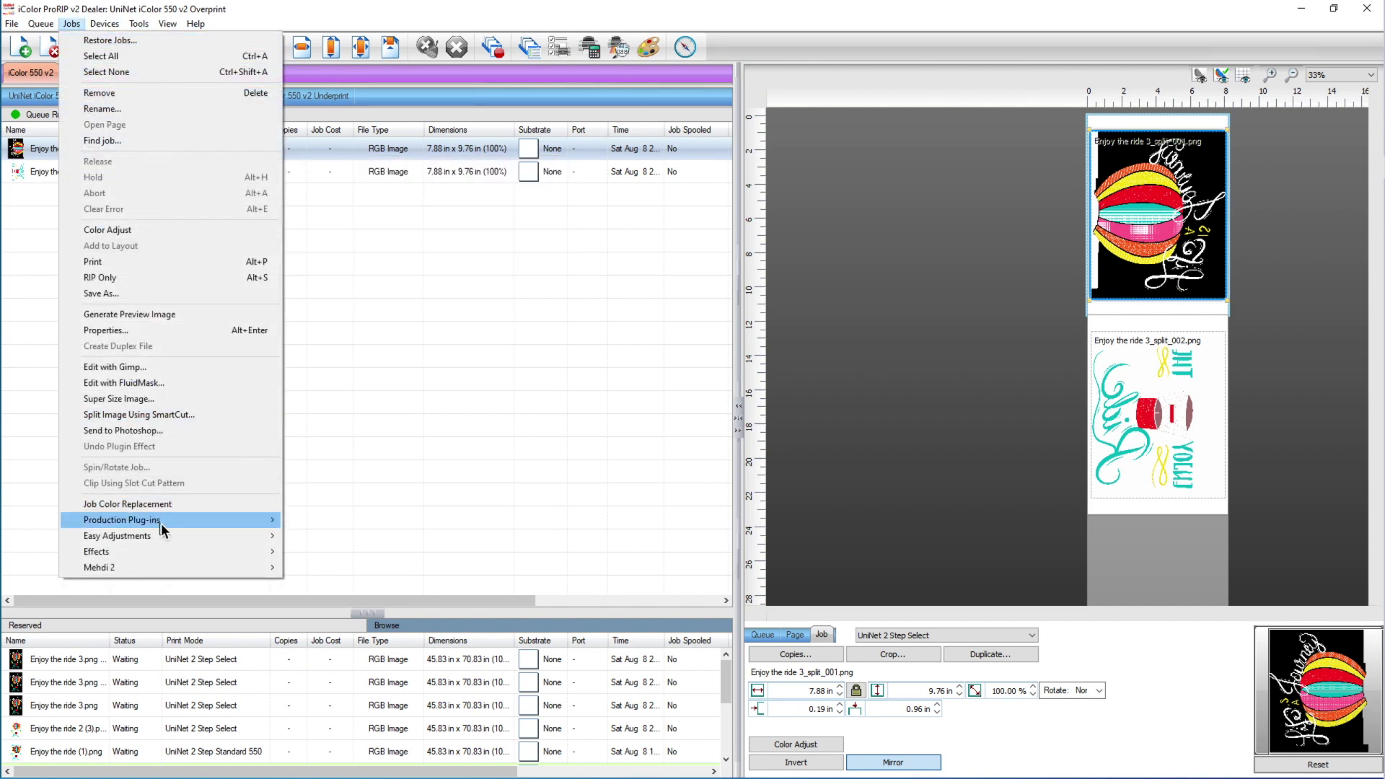
mouse_move(162, 521)
click(348, 521)
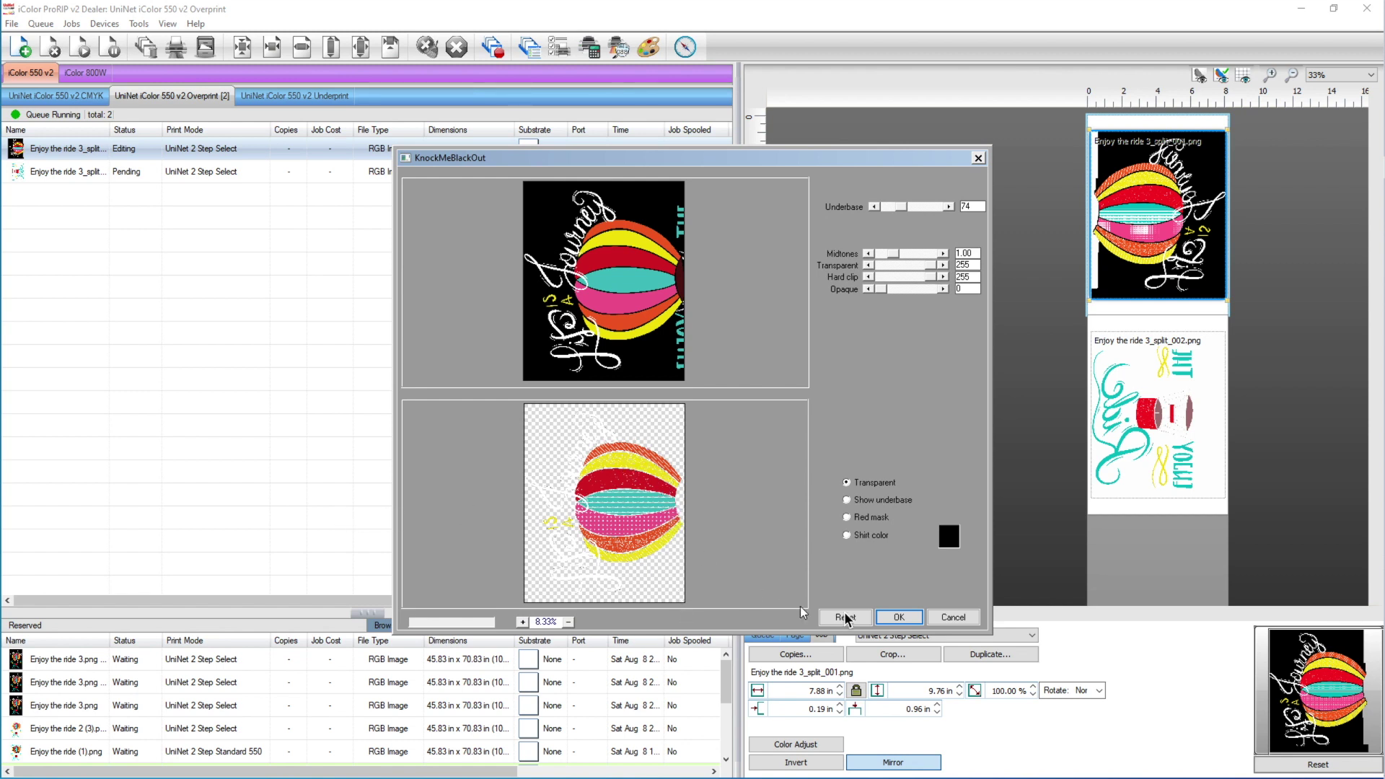
click(902, 617)
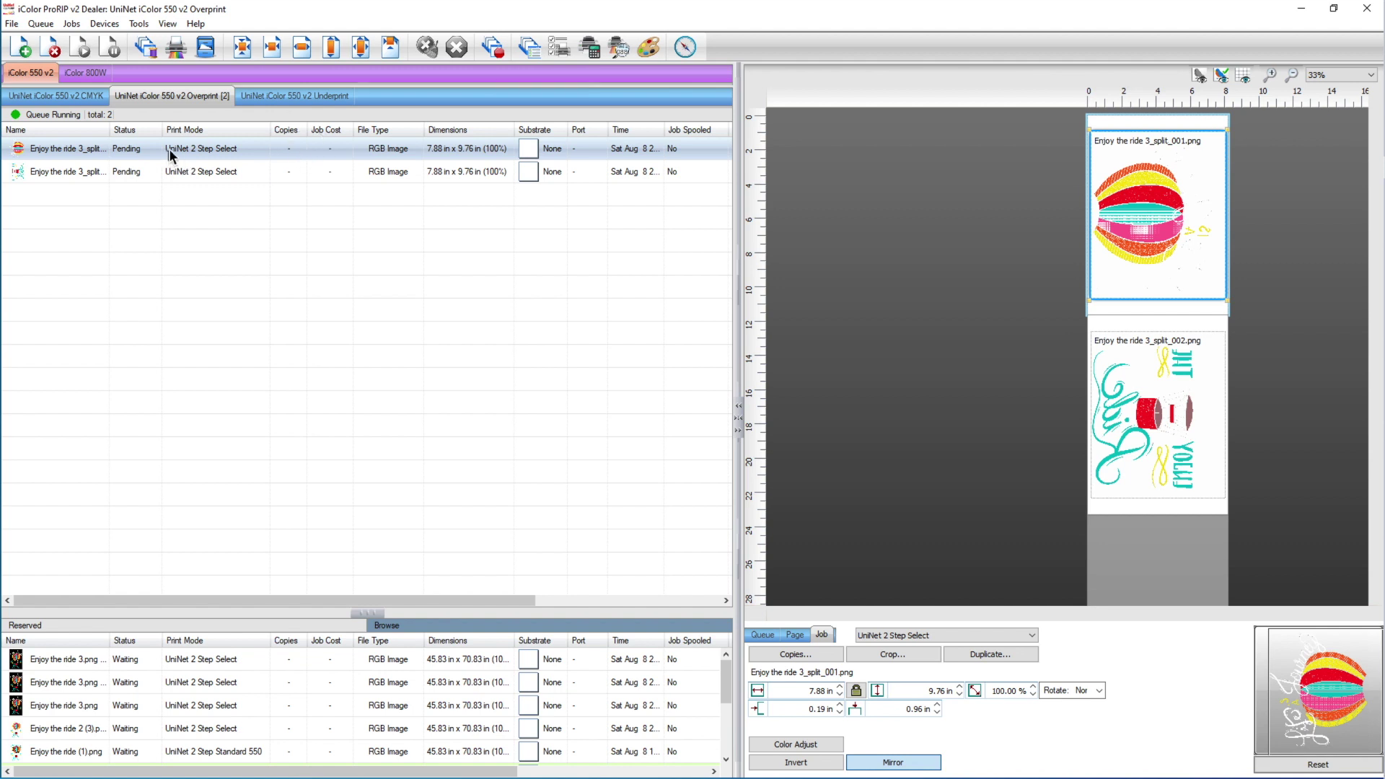
- Replace the balloon's solid red in Enjoy the ride 3_split_001.png with cyan 20, magenta 100, yellow 100 using Job Color Replacement
click(649, 51)
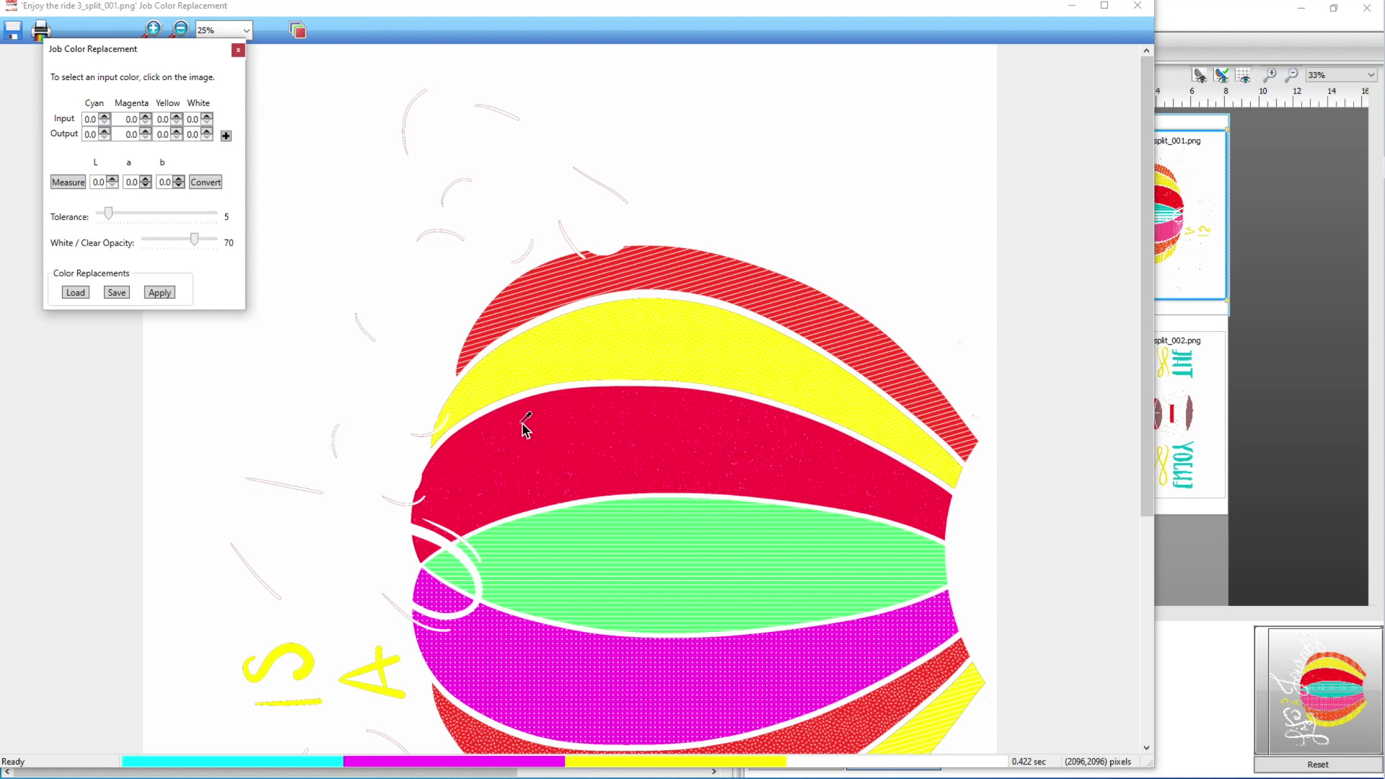
click(542, 430)
click(542, 431)
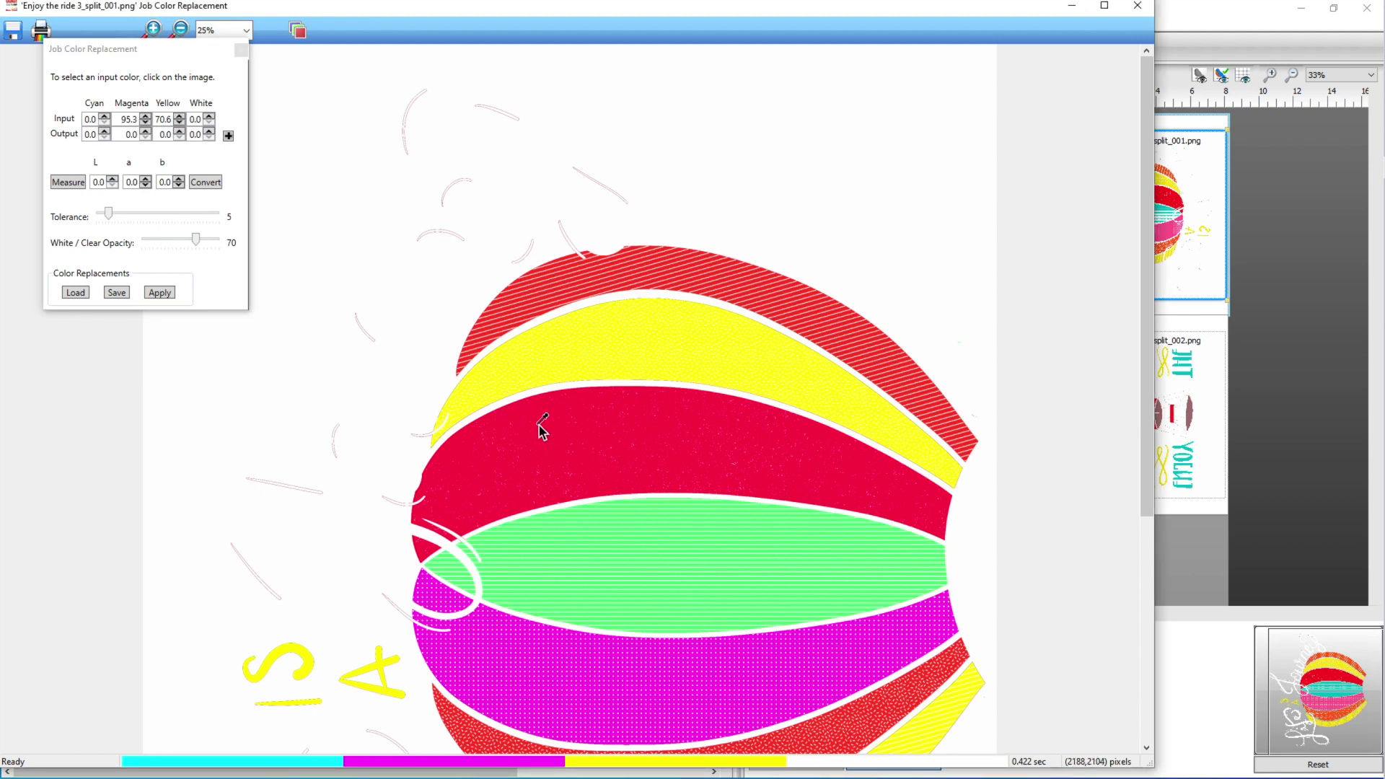
click(99, 134)
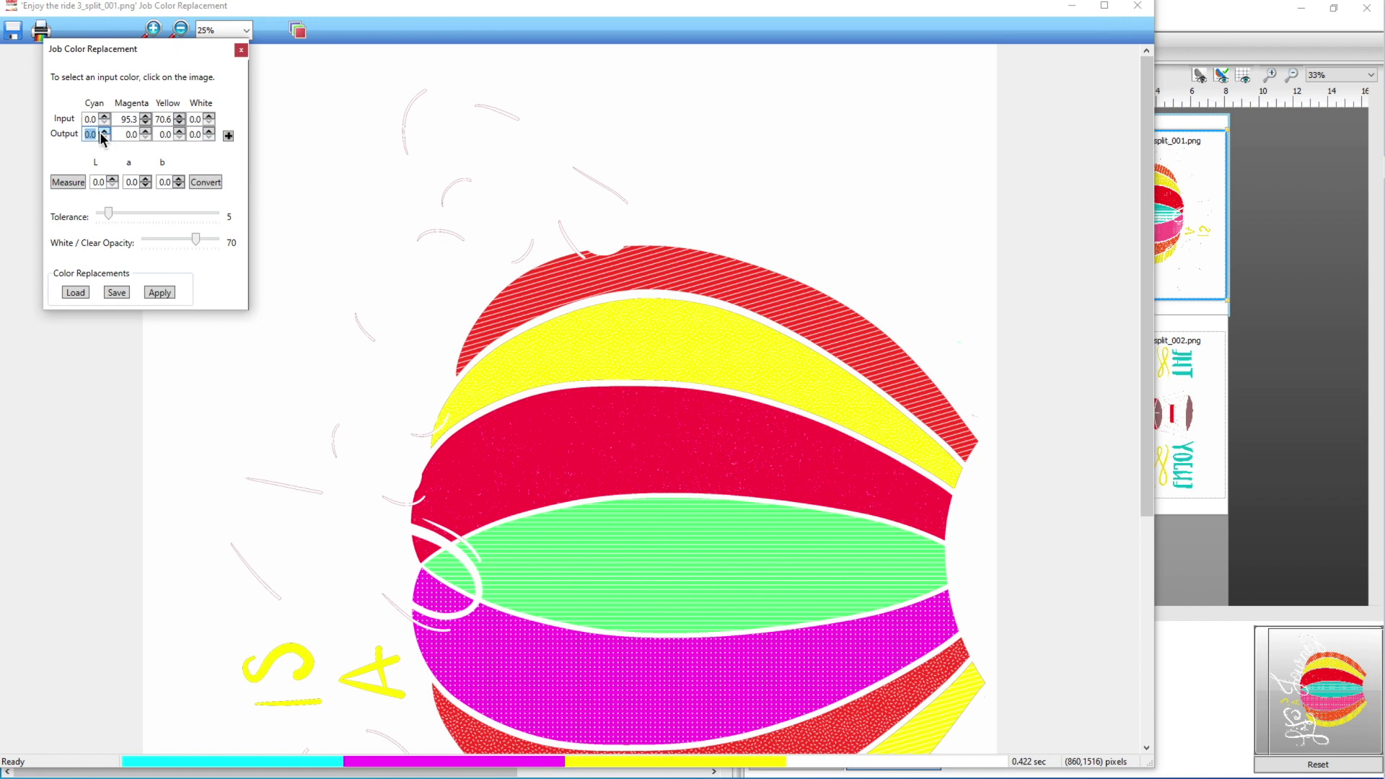
text(20)
key(Tab)
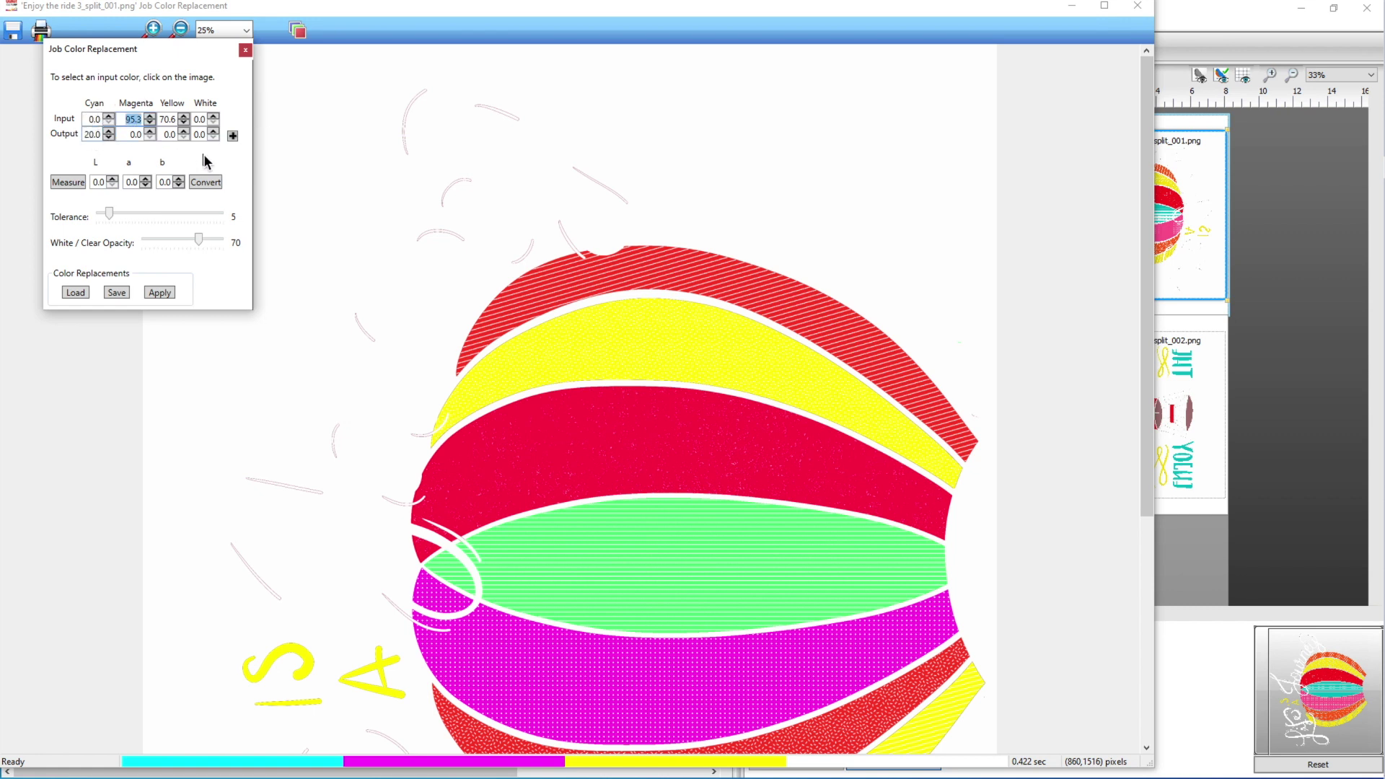
key(Tab)
text(100)
key(Tab)
text(100)
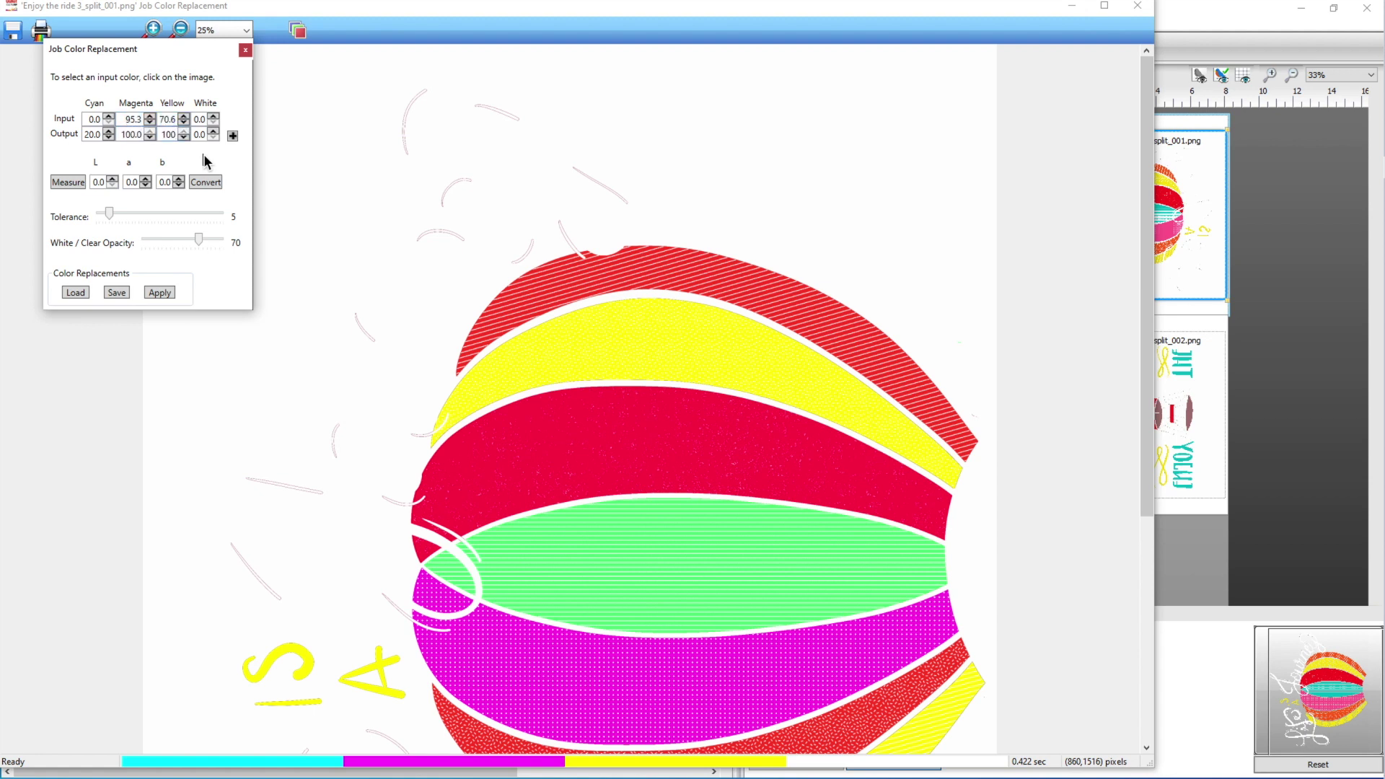
click(159, 294)
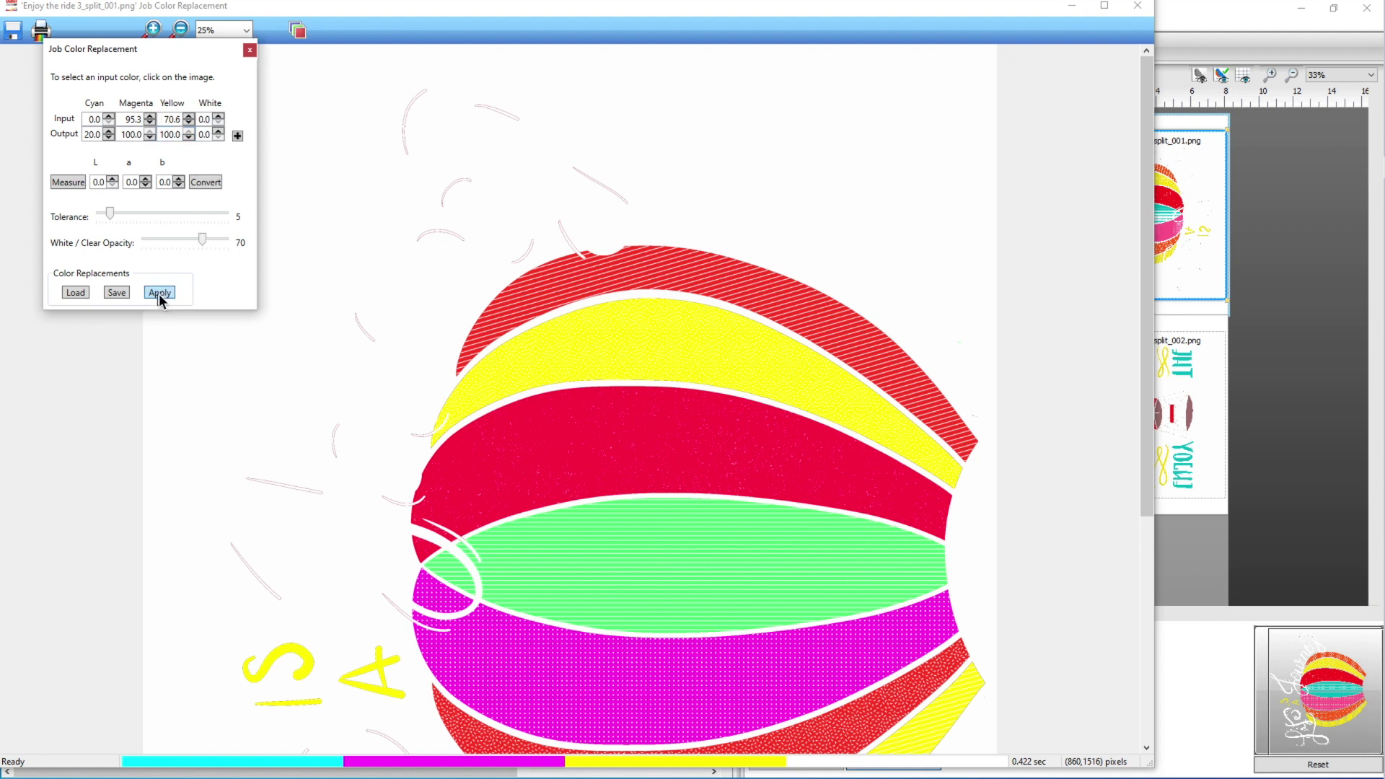
- Replace the orange of the balloon's striped outer panel with cyan 0, magenta 78, yellow 100 and close the color replacement
click(575, 265)
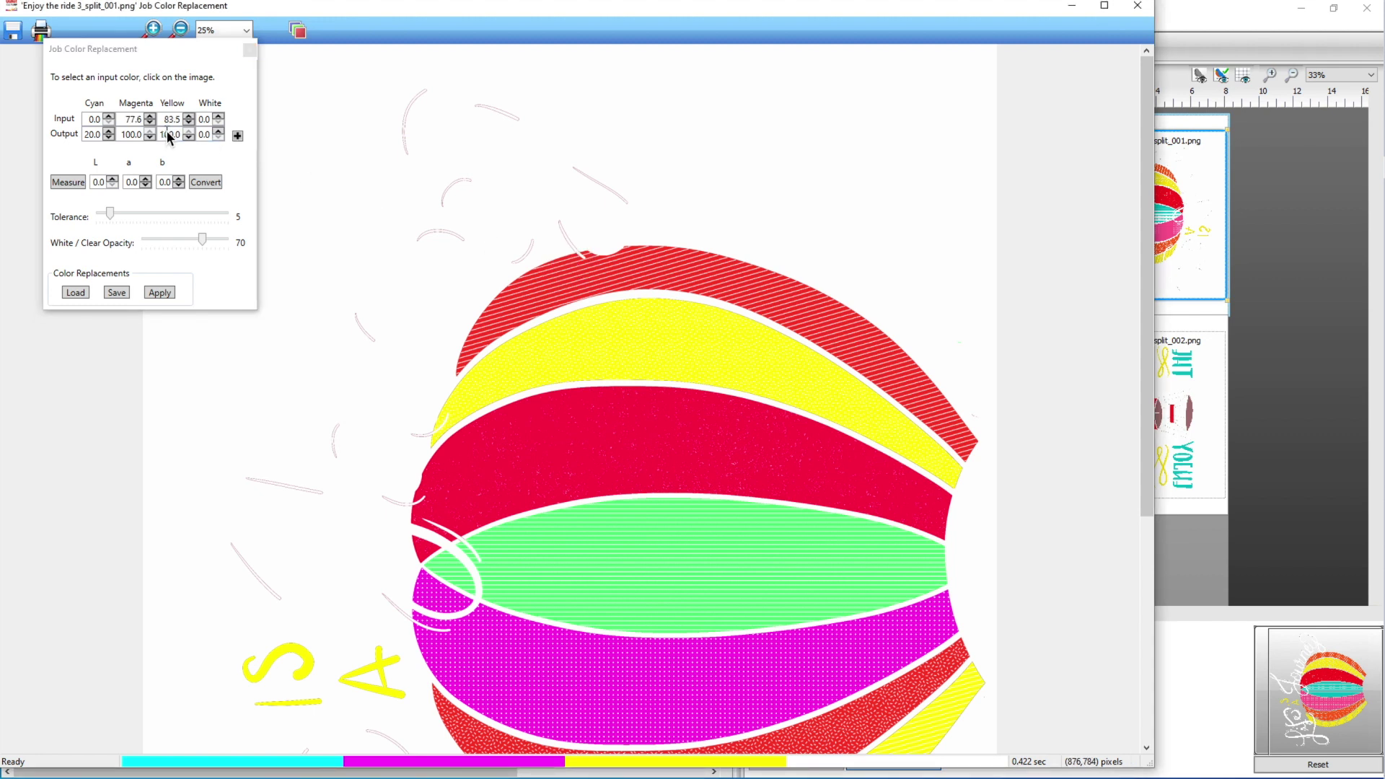
click(99, 135)
text(0)
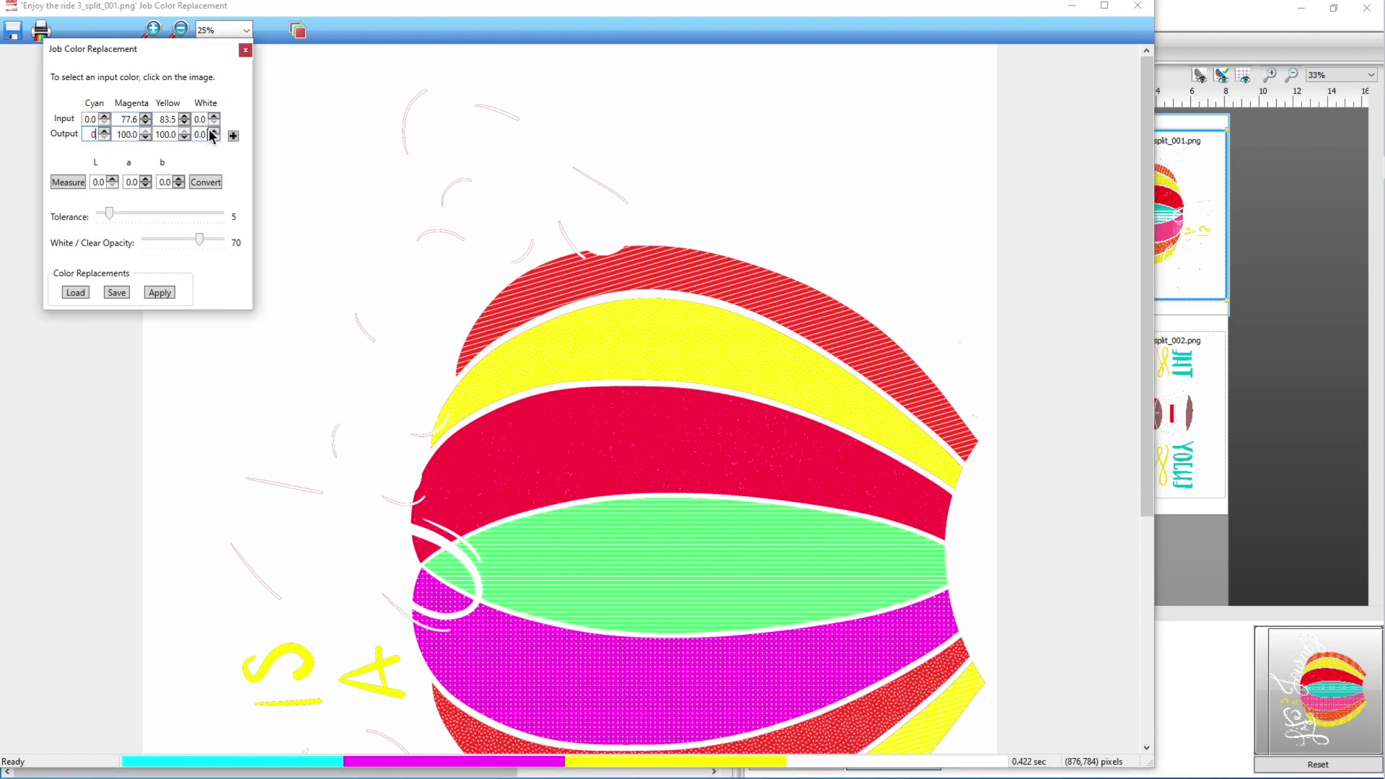
key(Tab)
text(78)
key(Tab)
click(167, 293)
click(246, 50)
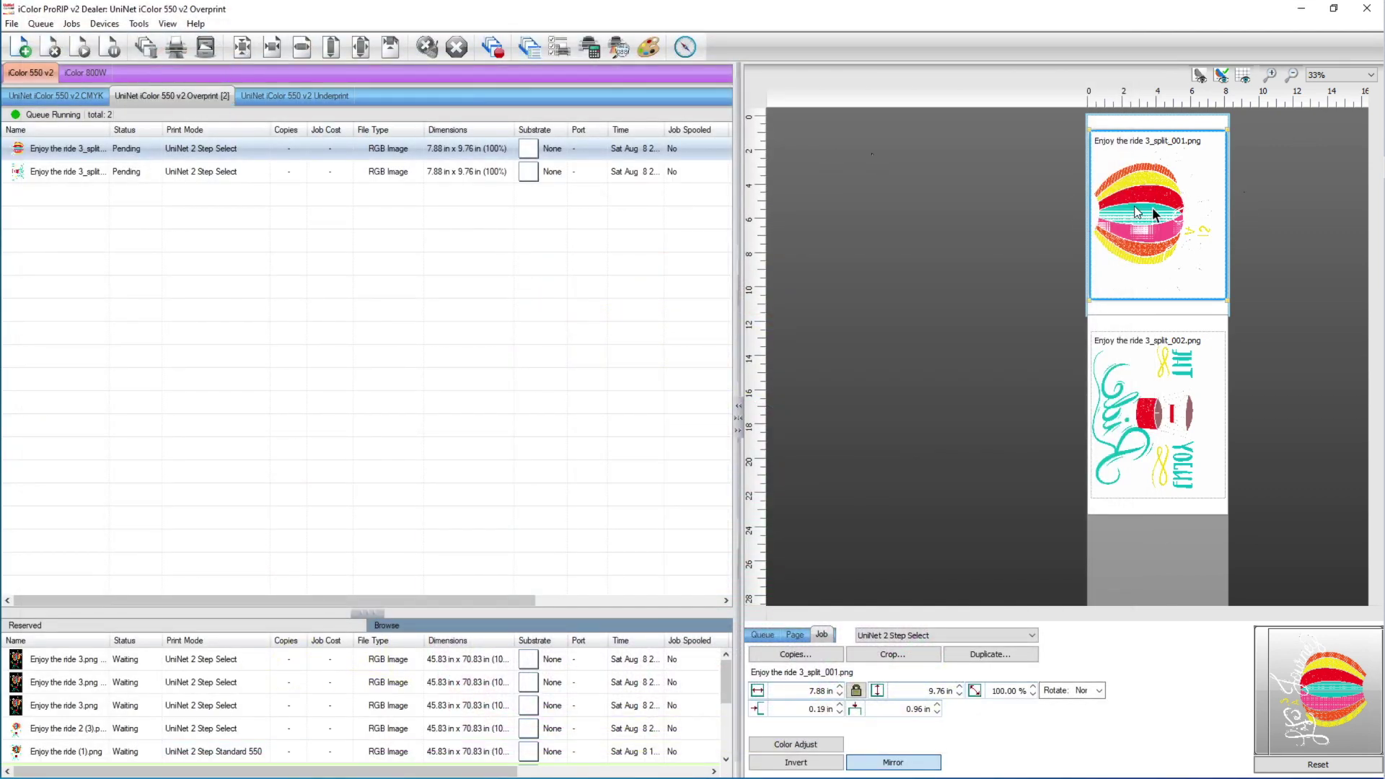
- Replace the basket's red in Enjoy the ride 3_split_002.png with cyan 20, magenta 100, yellow 100 using Job Color Replacement
click(175, 174)
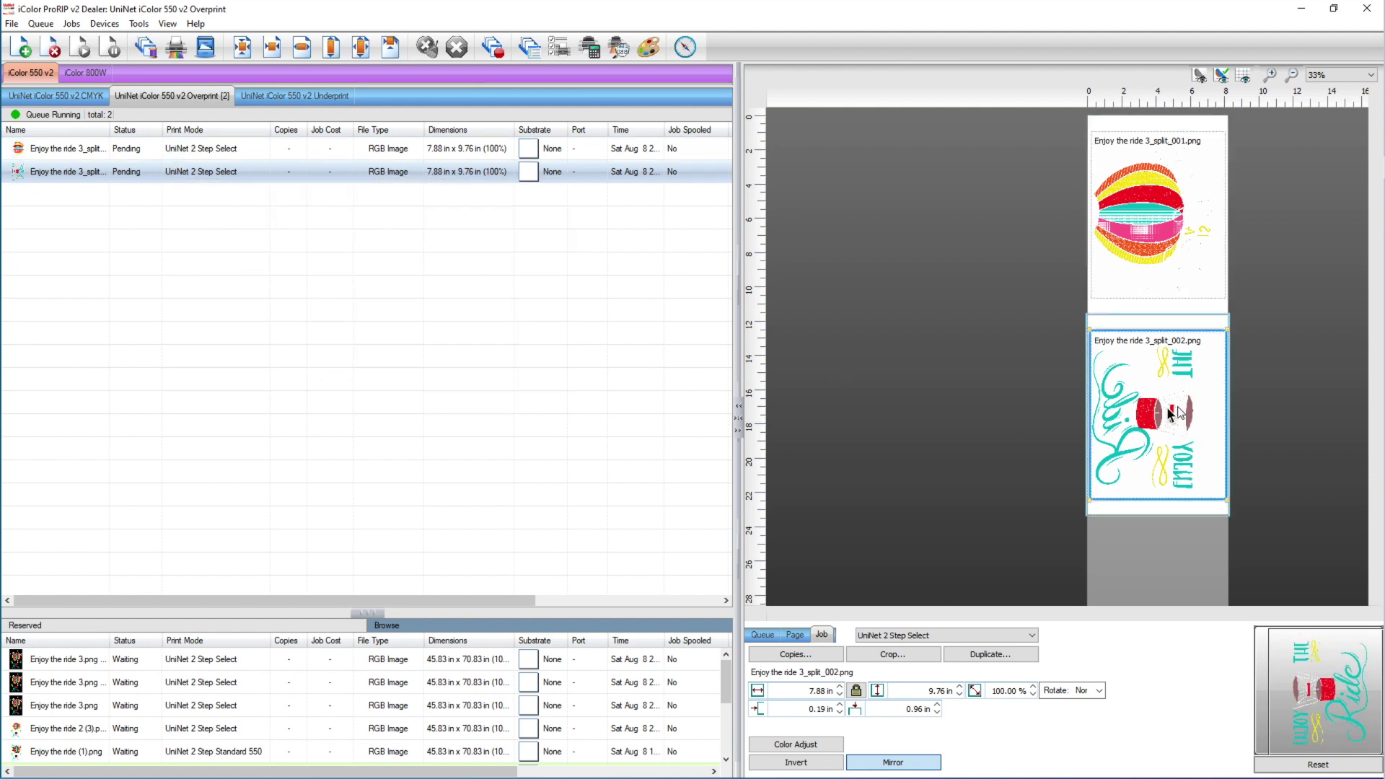
click(649, 50)
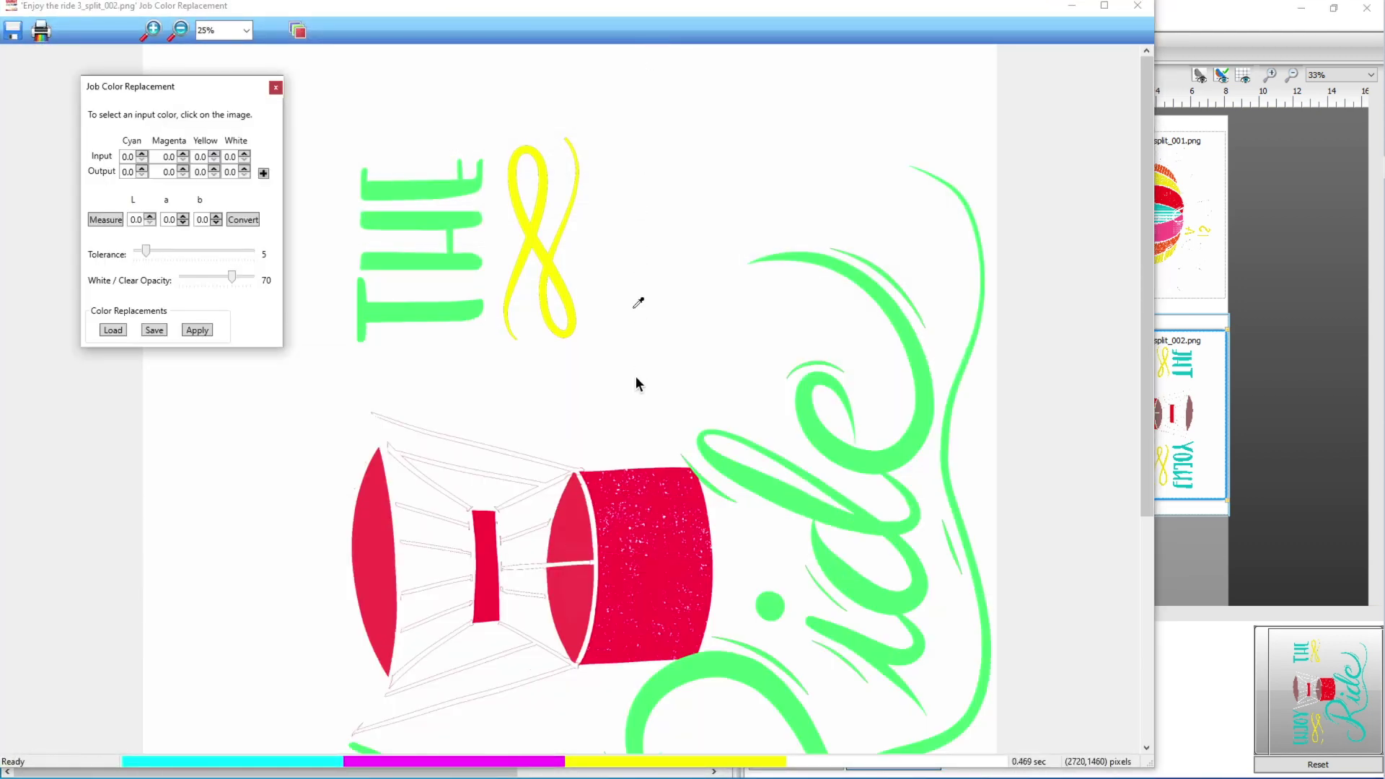
click(602, 494)
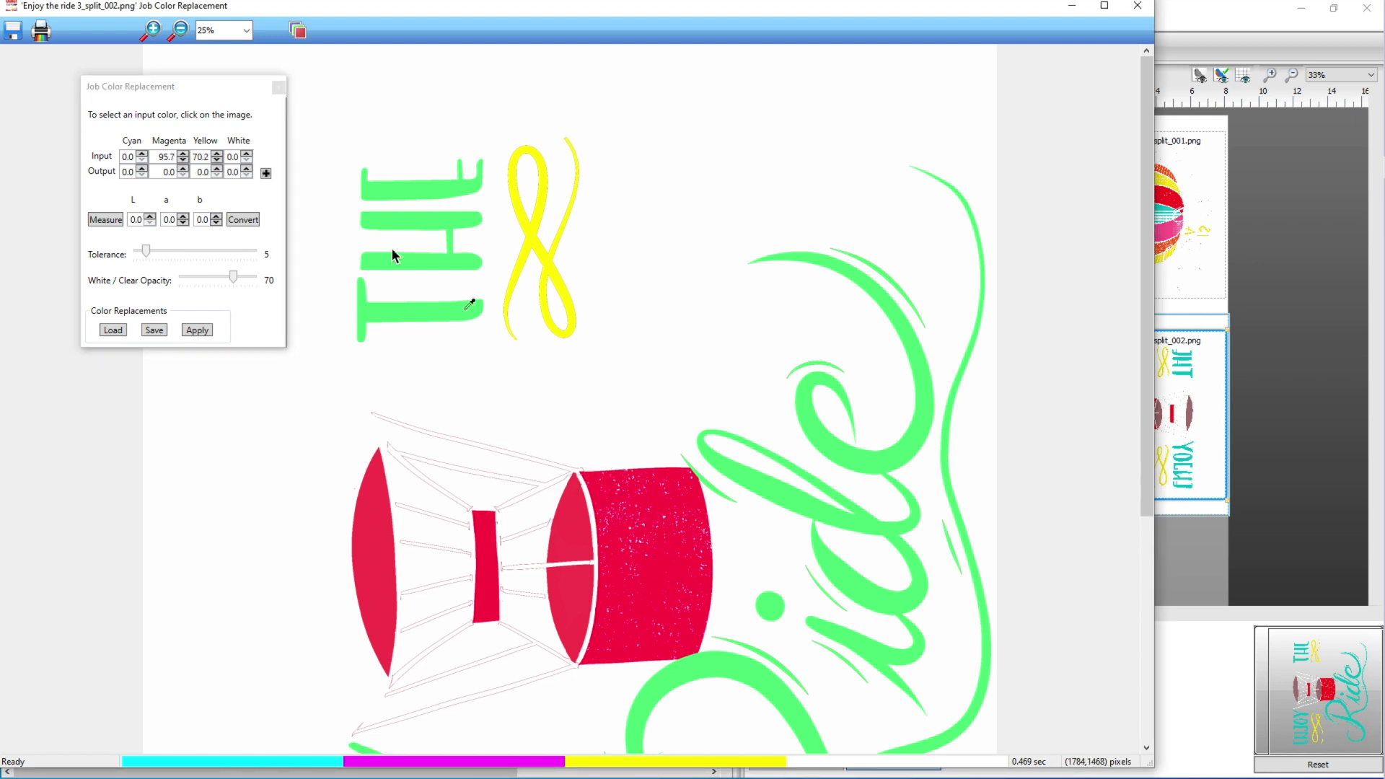
click(127, 171)
text(20)
key(Tab)
text(100)
key(Tab)
text(100)
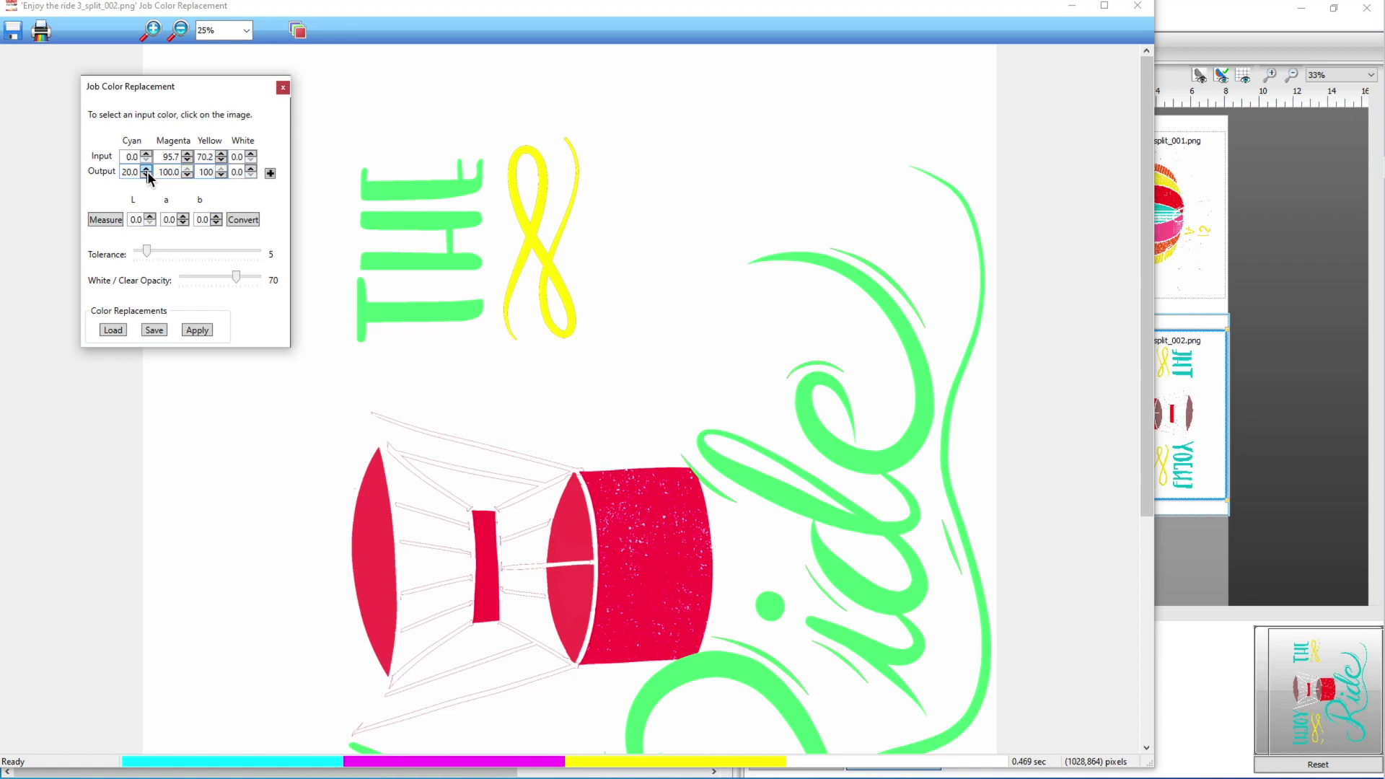
click(193, 332)
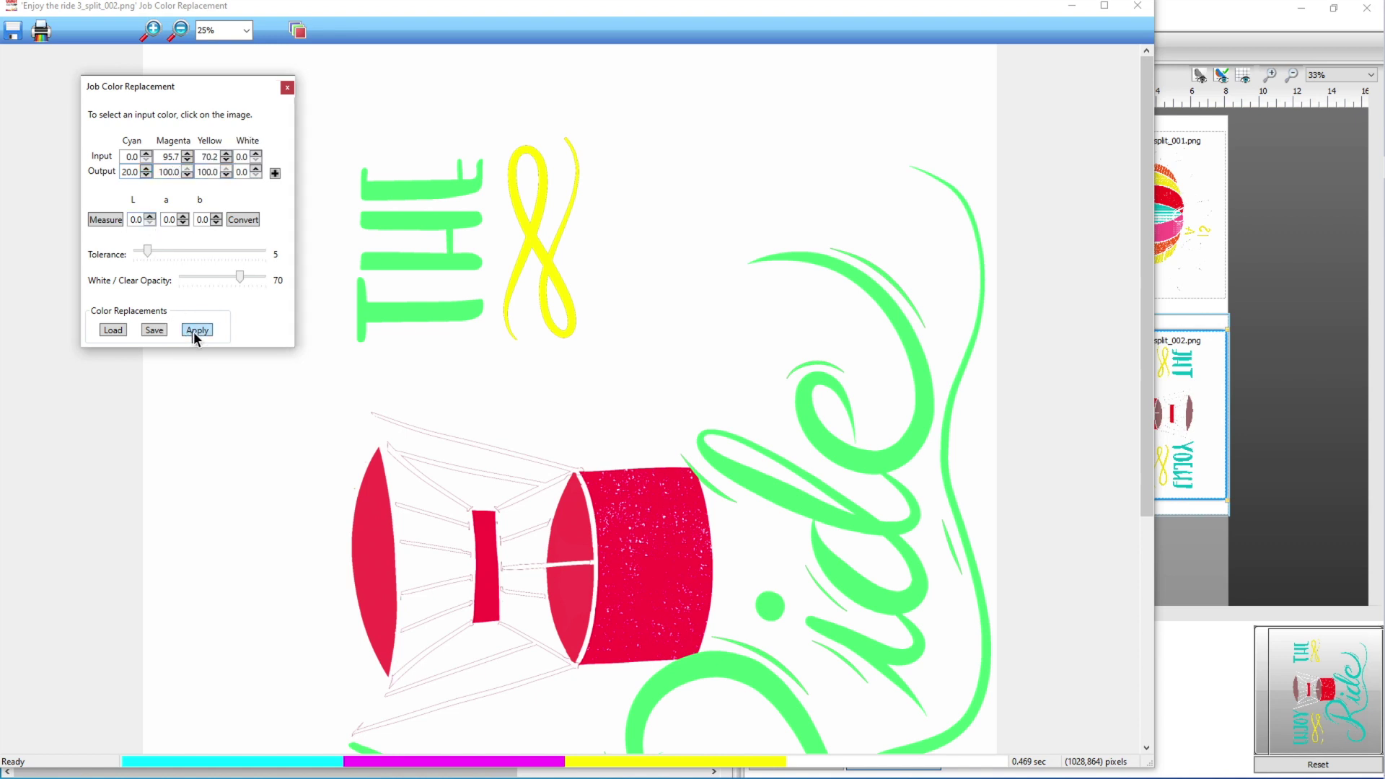
click(287, 88)
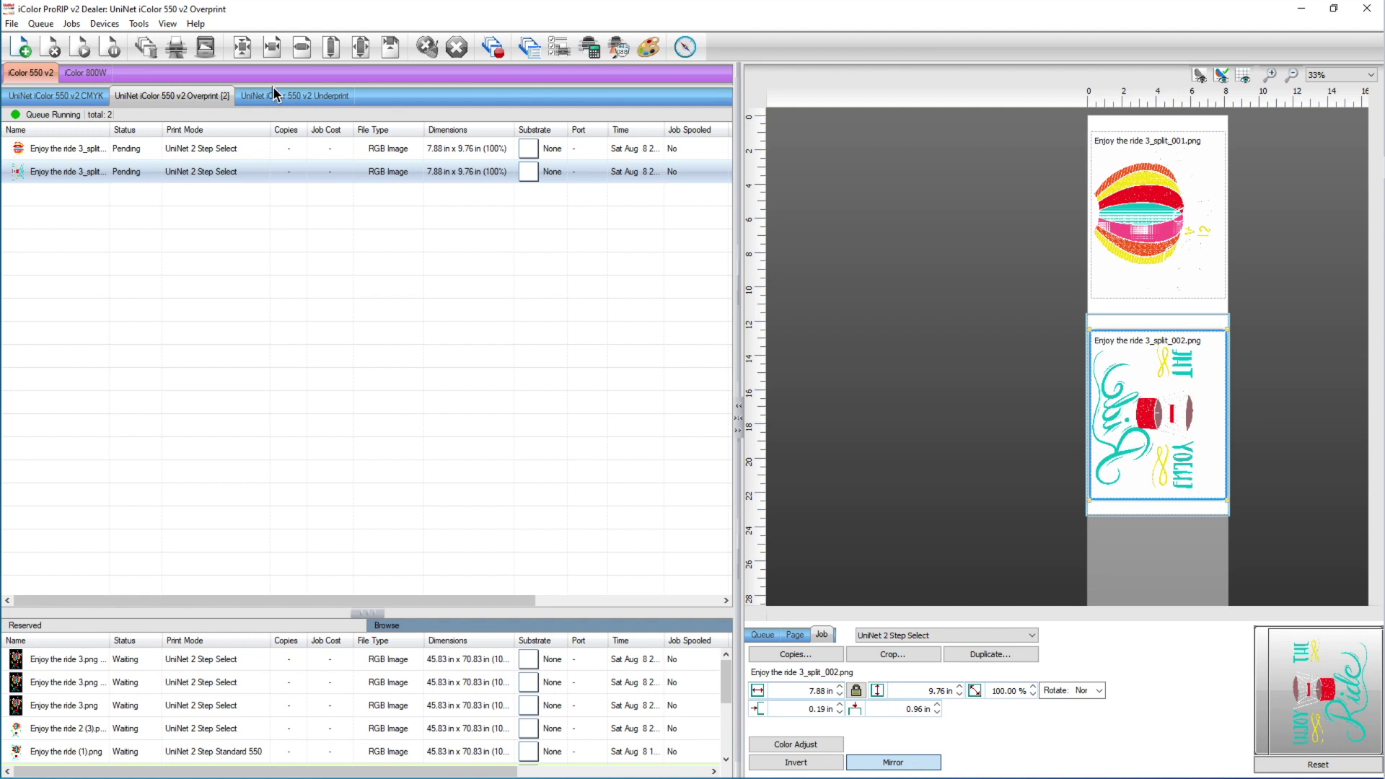
- Process Enjoy the ride 3_split_001.png with RIP Only, without printing it
click(217, 149)
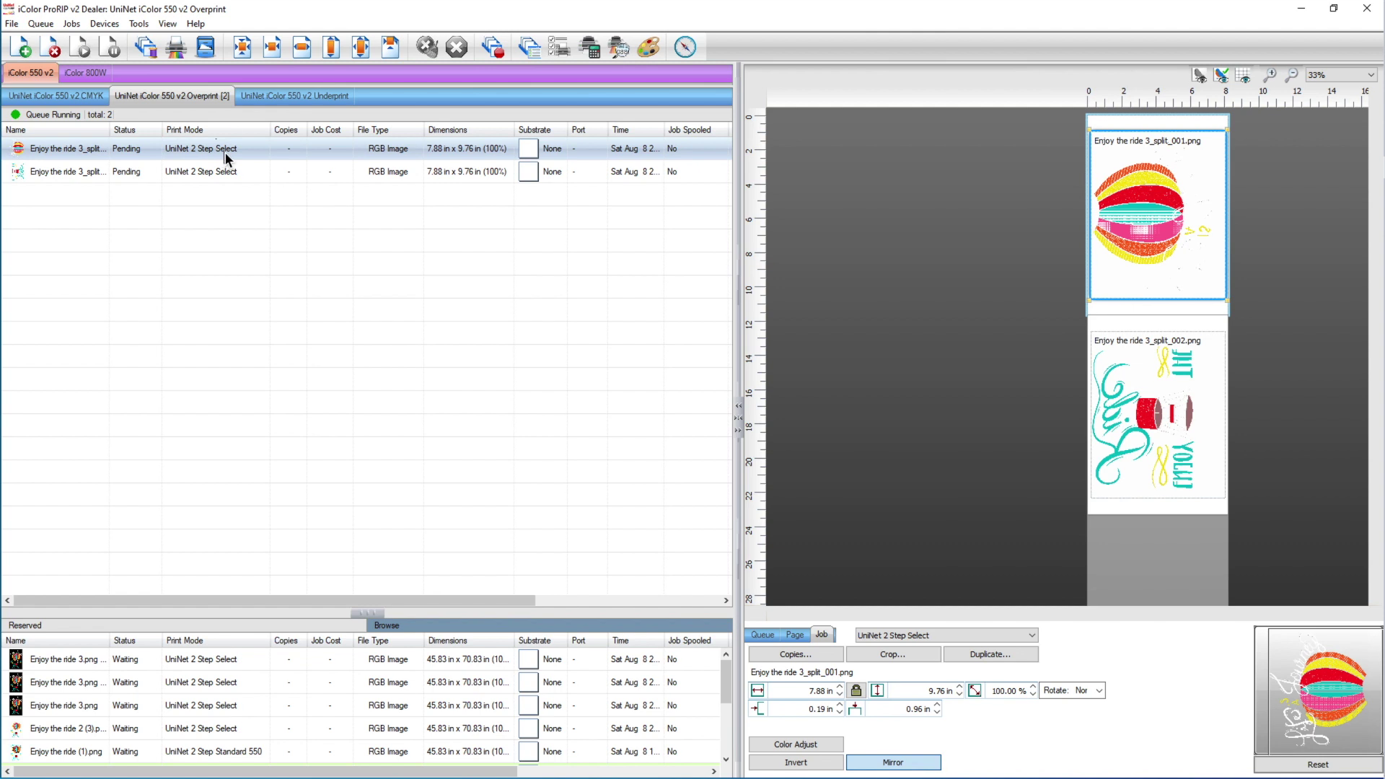
right_click(225, 153)
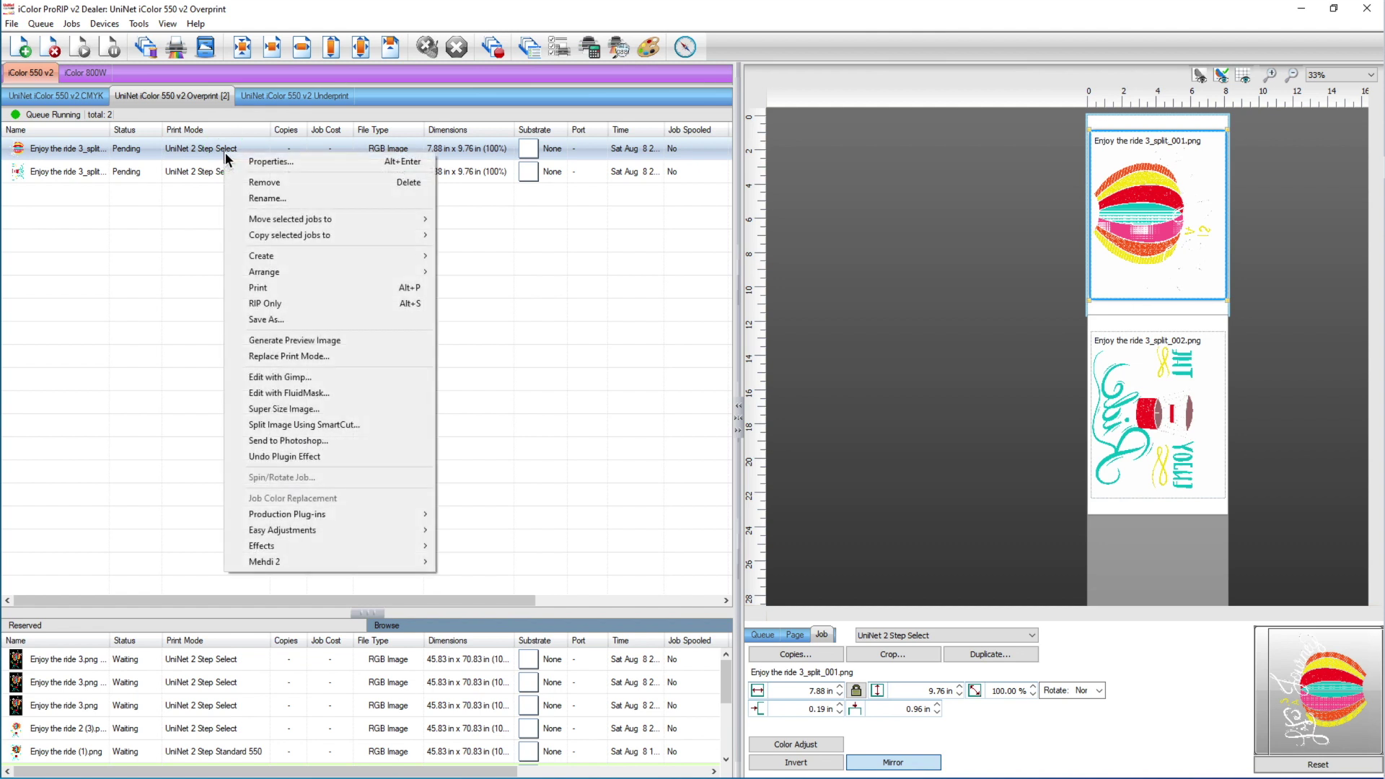
click(288, 307)
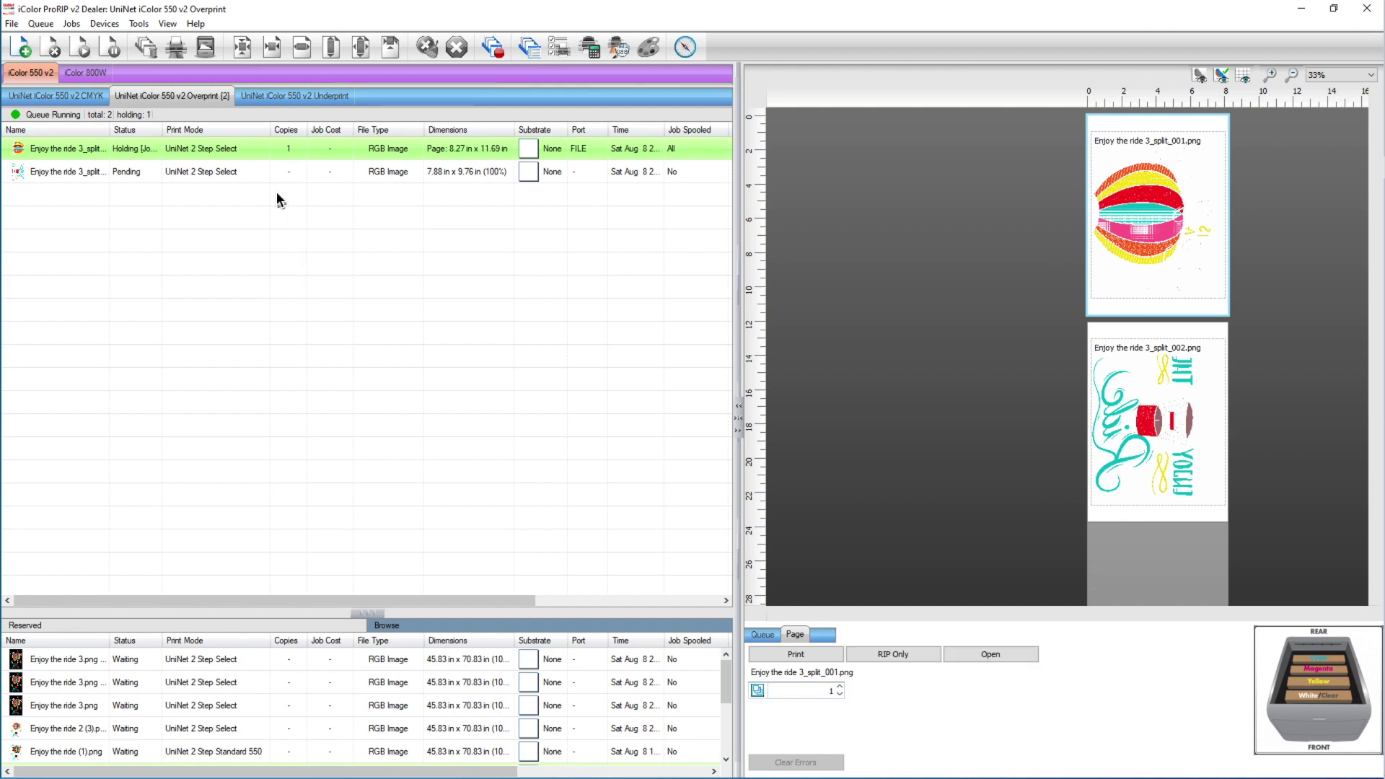
- Examine the raw data of Enjoy the ride 3_split_001.png, checking the color data and the white layer across the balloon and lettering, and close it
right_click(250, 154)
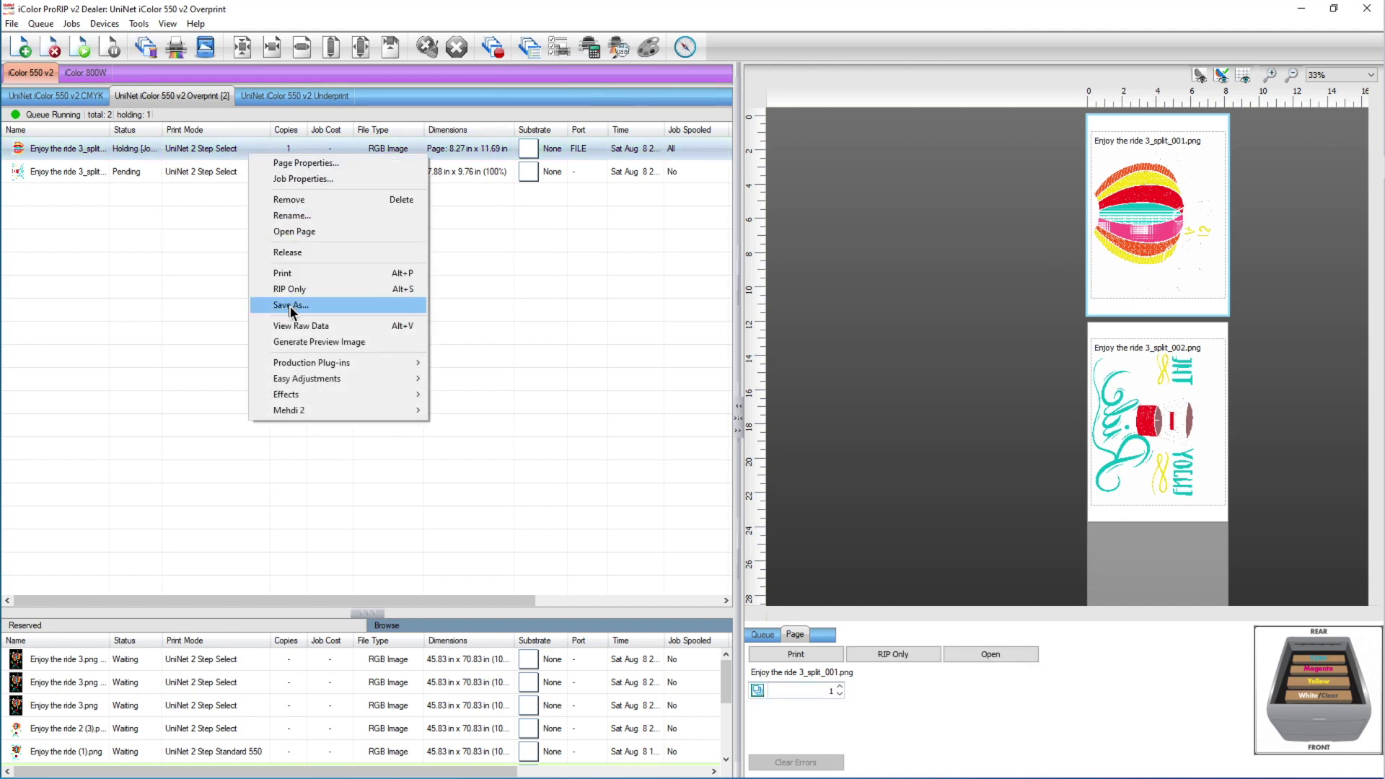
click(300, 328)
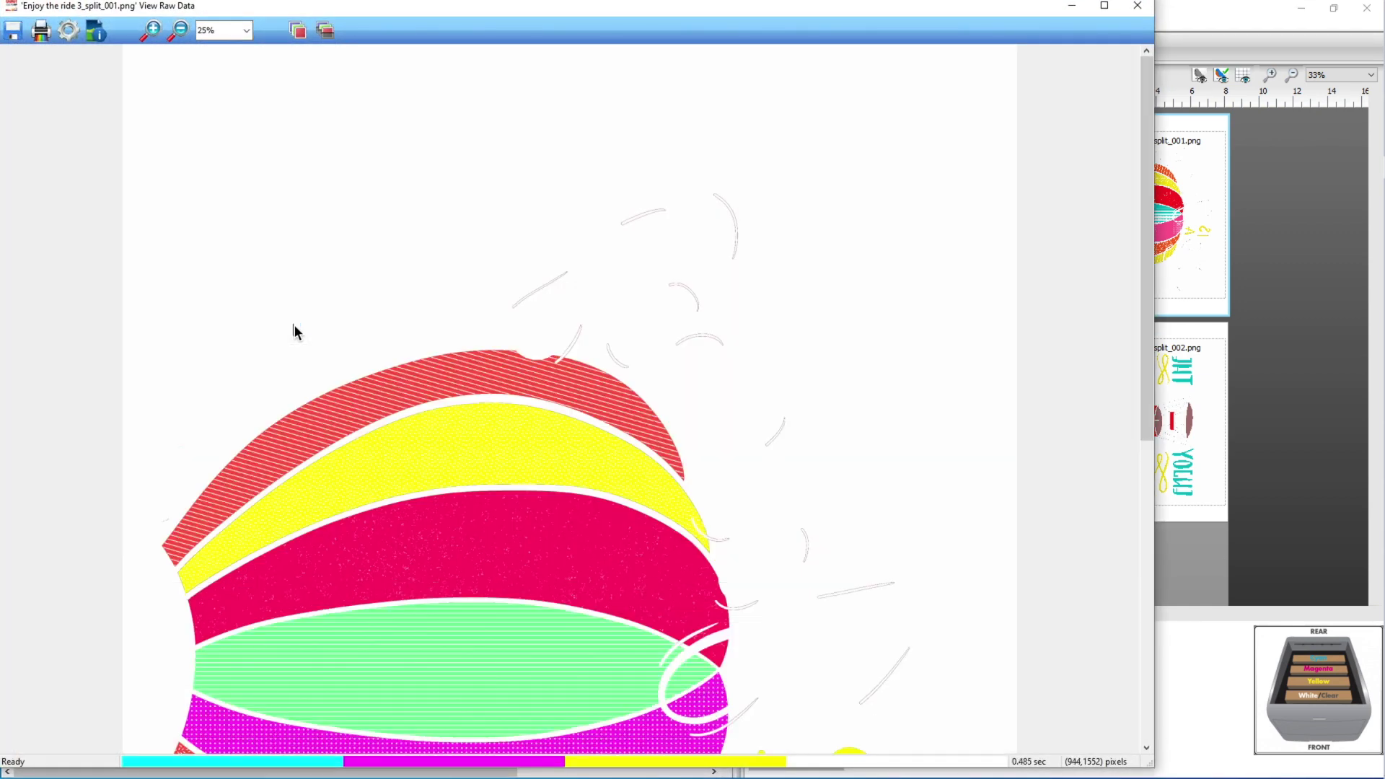
drag(1148, 215, 1139, 286)
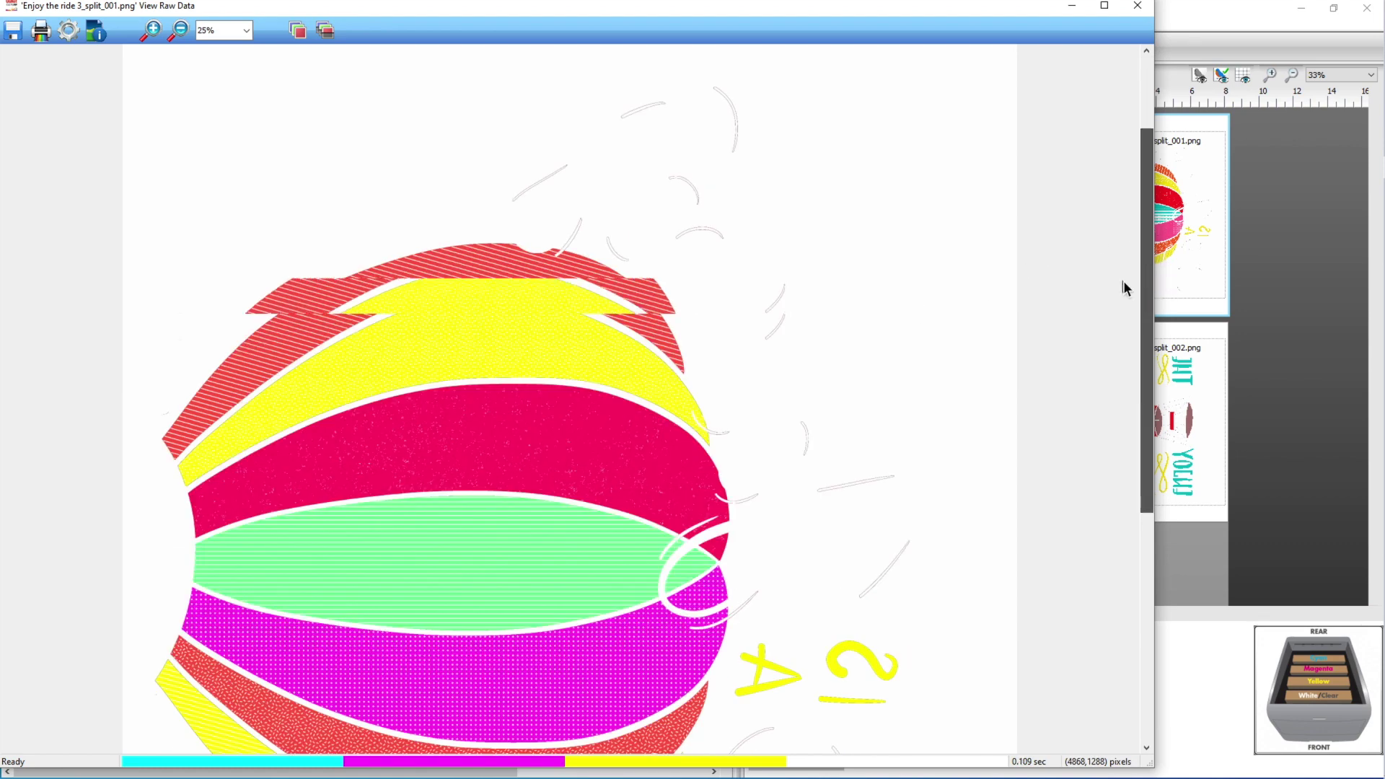
click(187, 32)
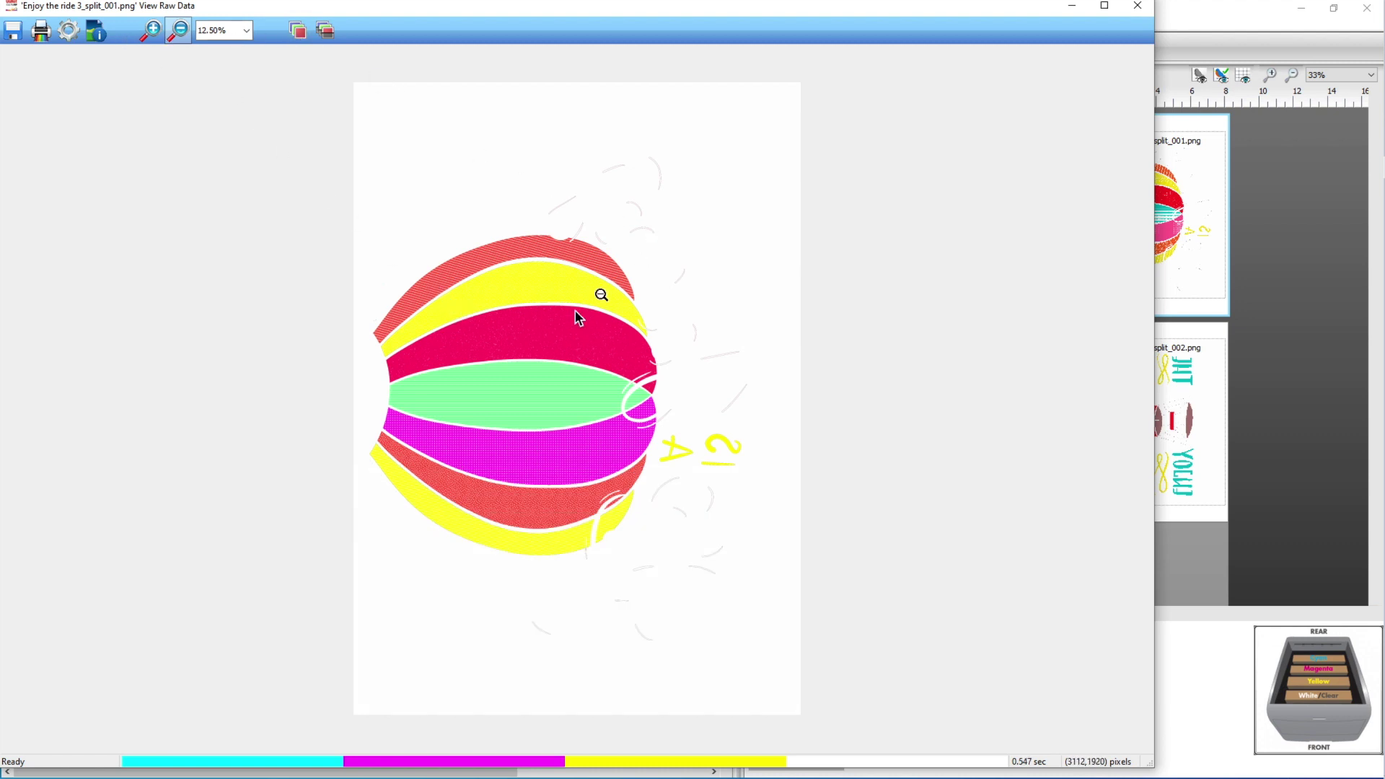
click(331, 34)
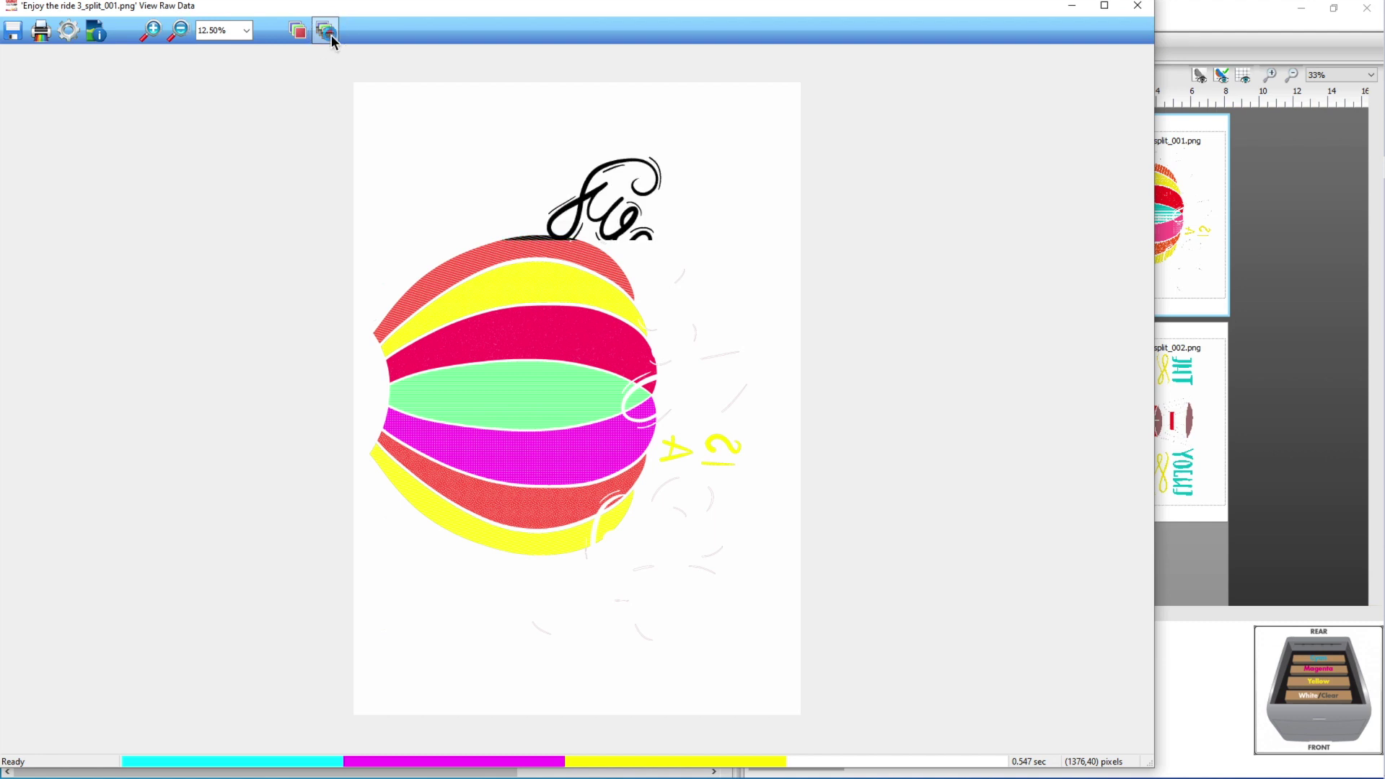
click(162, 35)
click(560, 391)
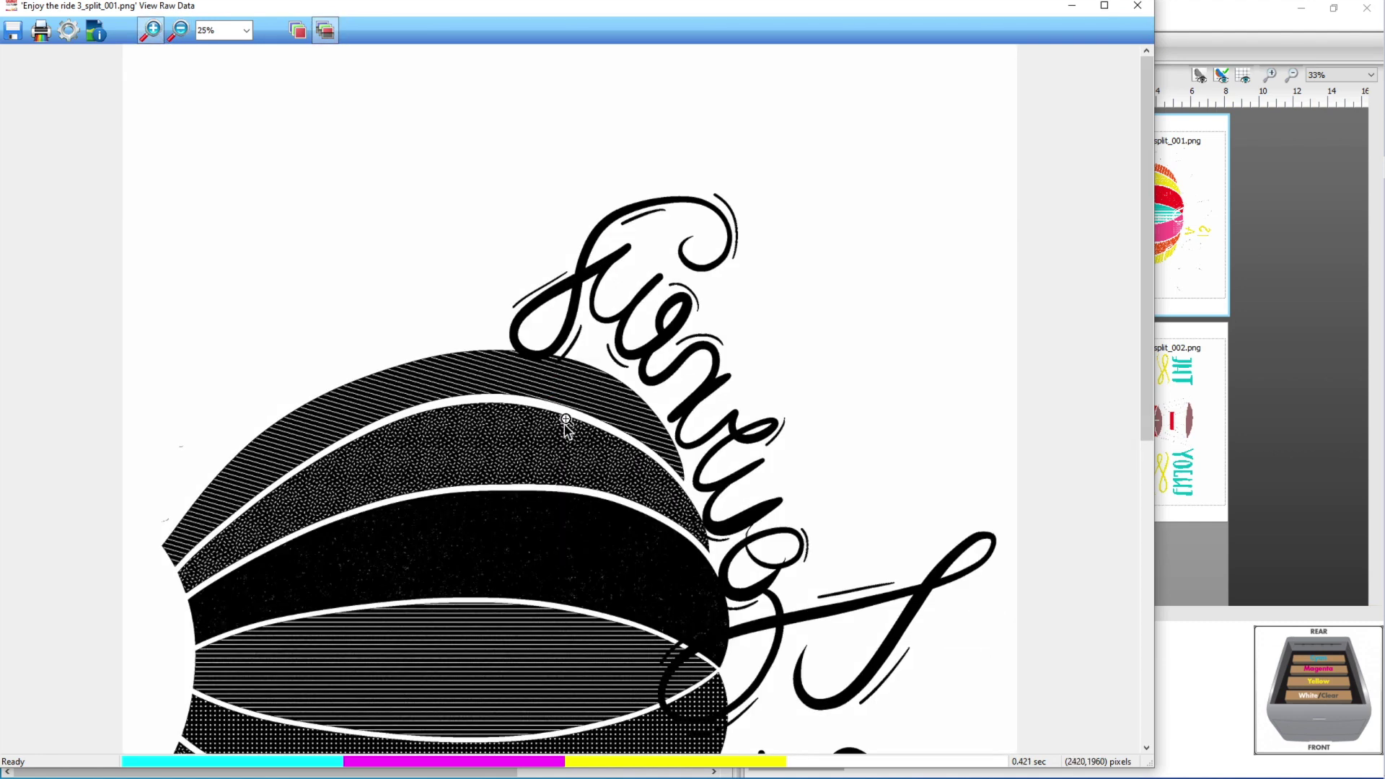
drag(1150, 323, 1153, 406)
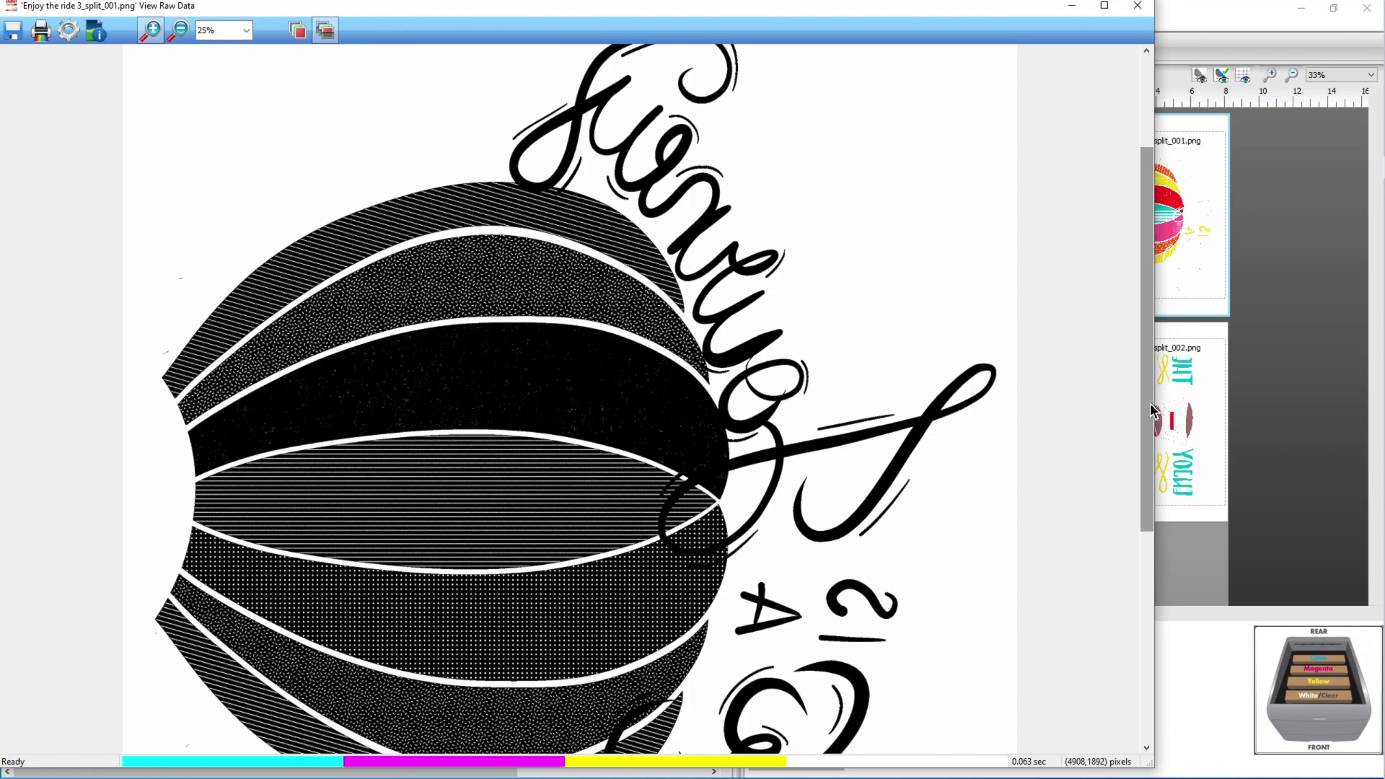
drag(1150, 209, 1149, 248)
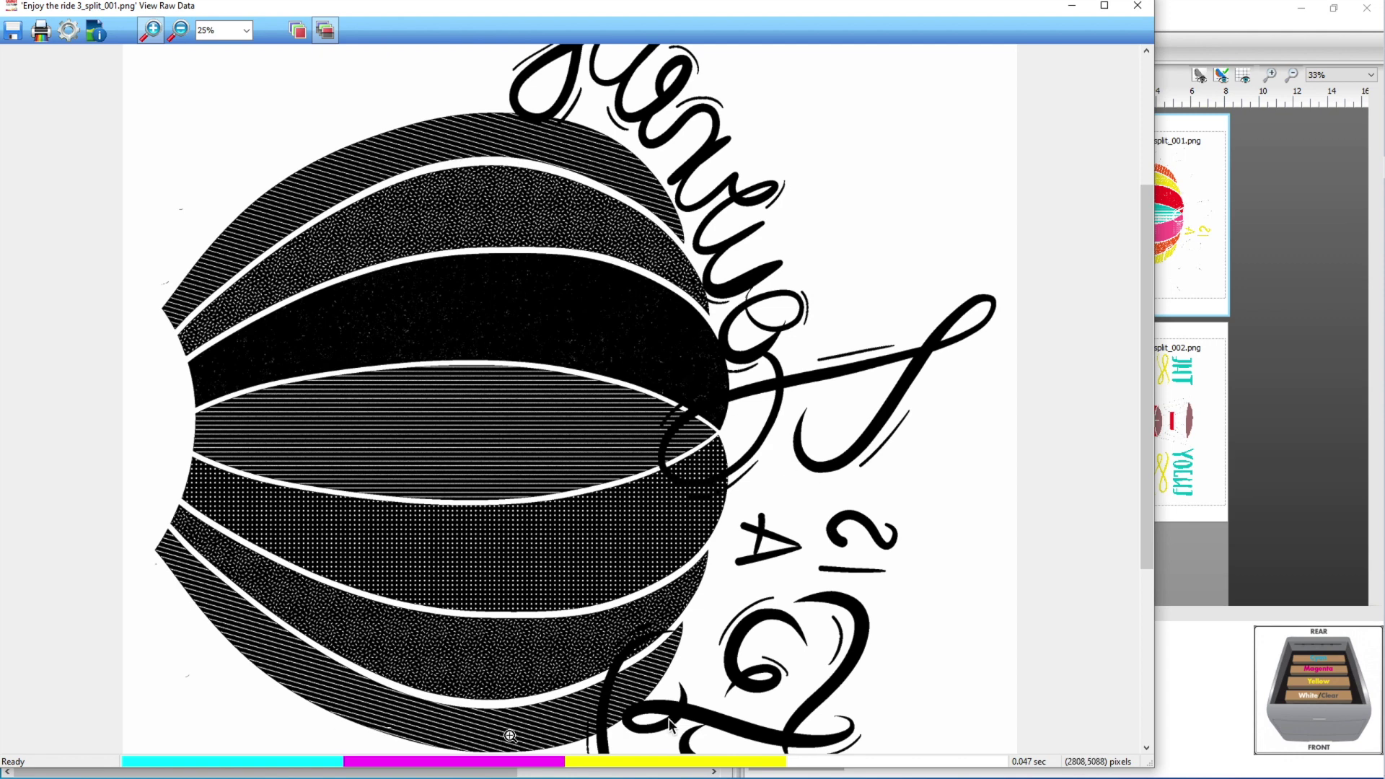
click(1138, 8)
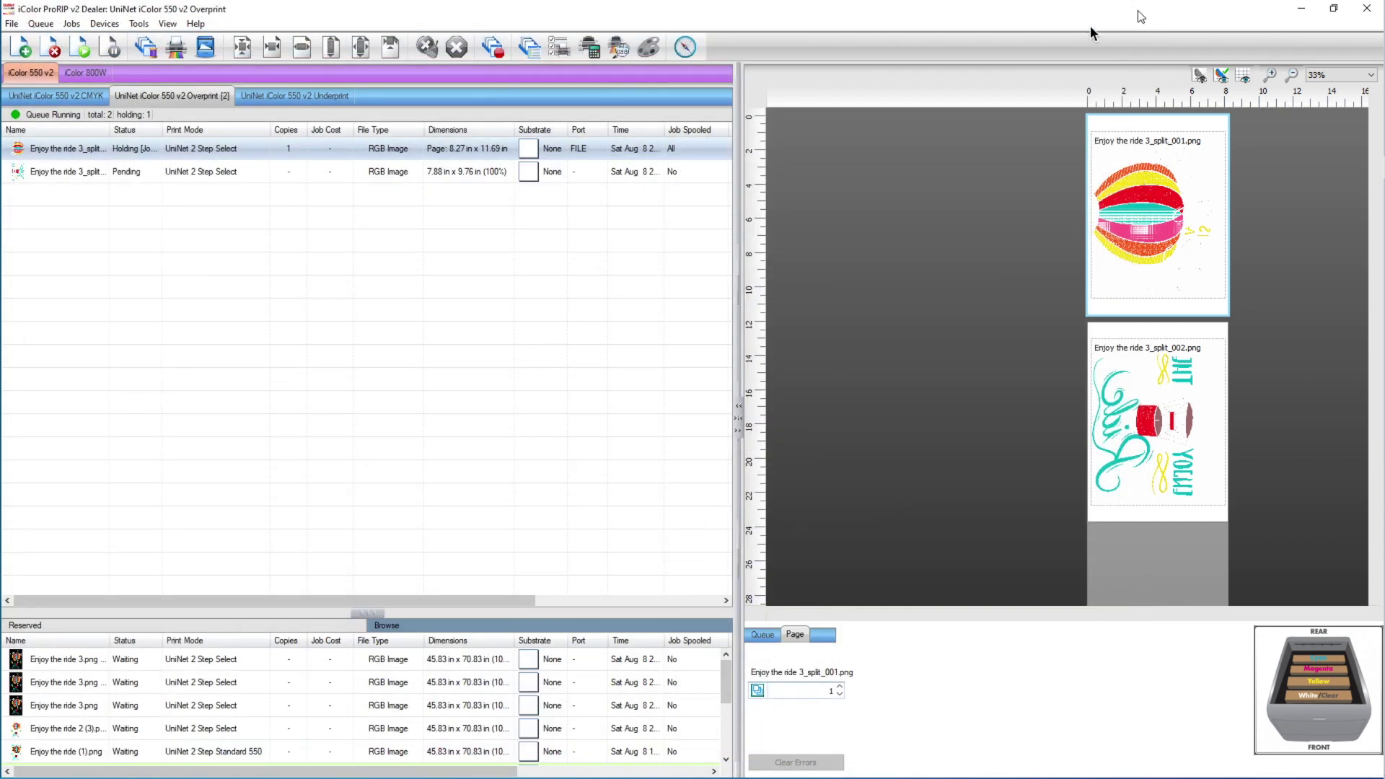
- Process Enjoy the ride 3_split_002.png with RIP Only, without printing it
click(227, 178)
right_click(234, 173)
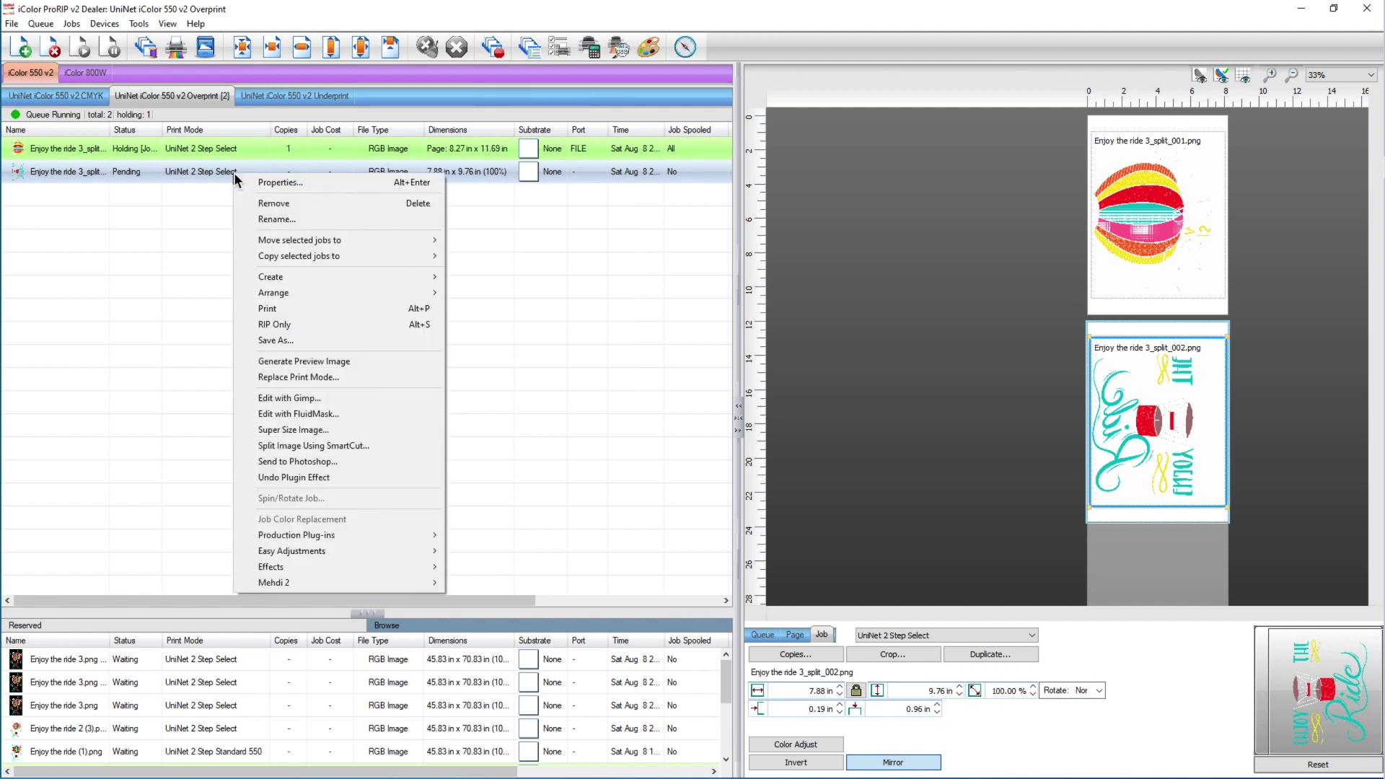
click(292, 325)
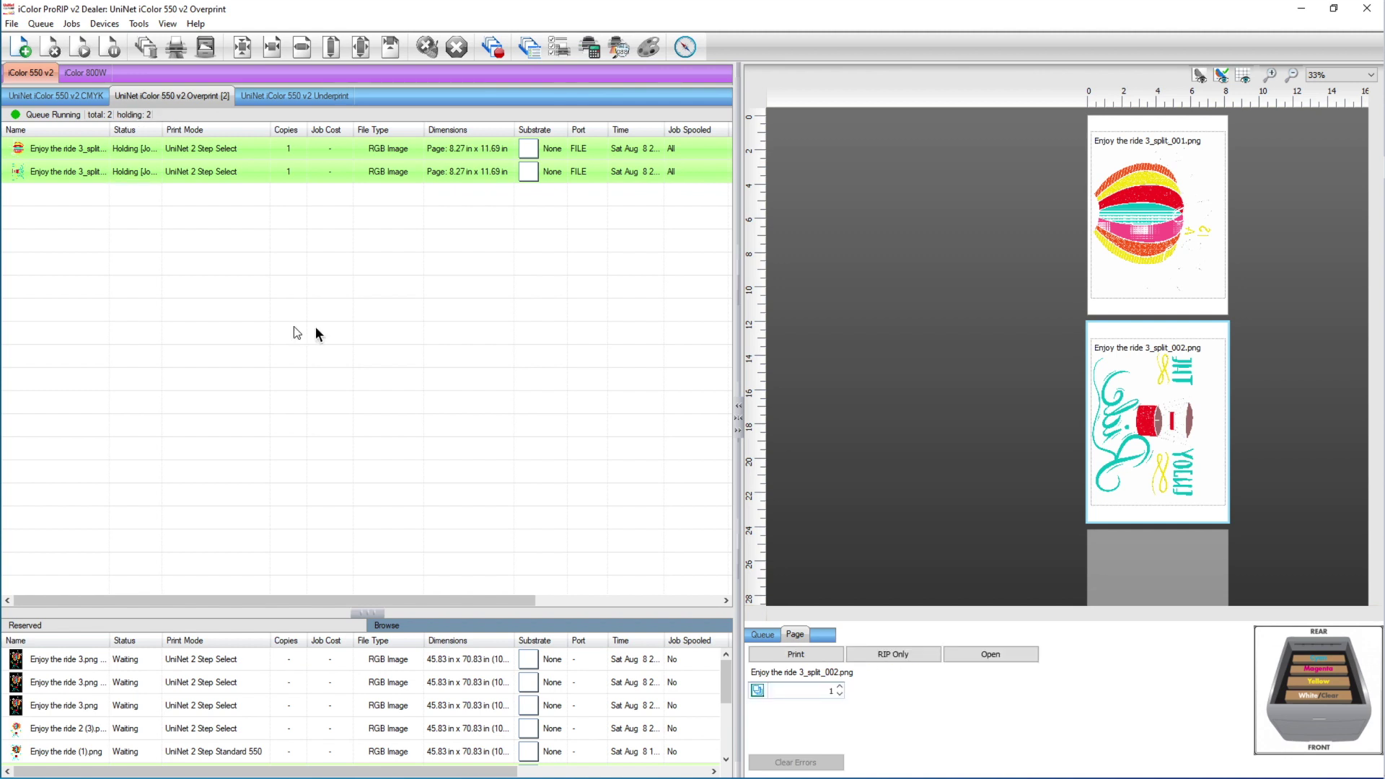
- Examine the raw data of Enjoy the ride 3_split_002.png, checking the color data and the white layer around the basket and lettering, and close it
right_click(244, 172)
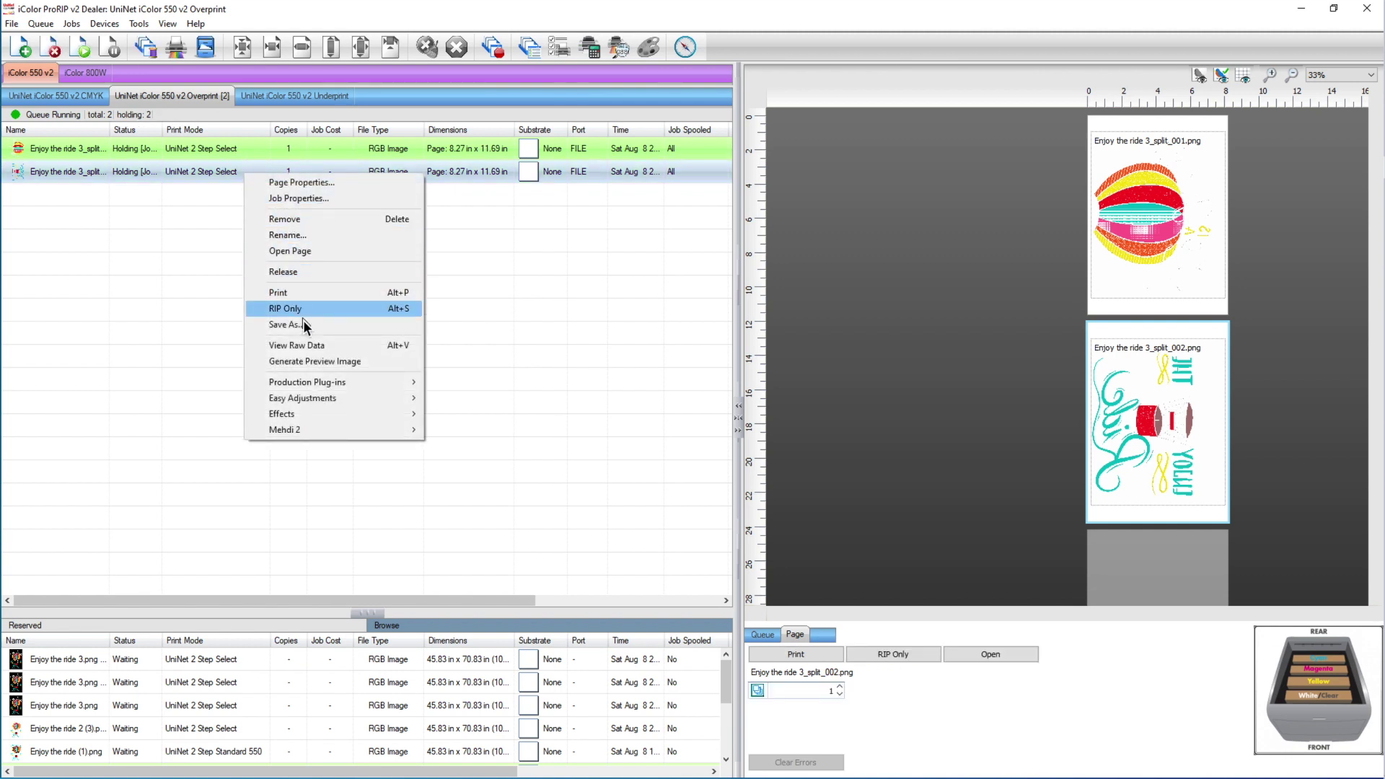
click(308, 347)
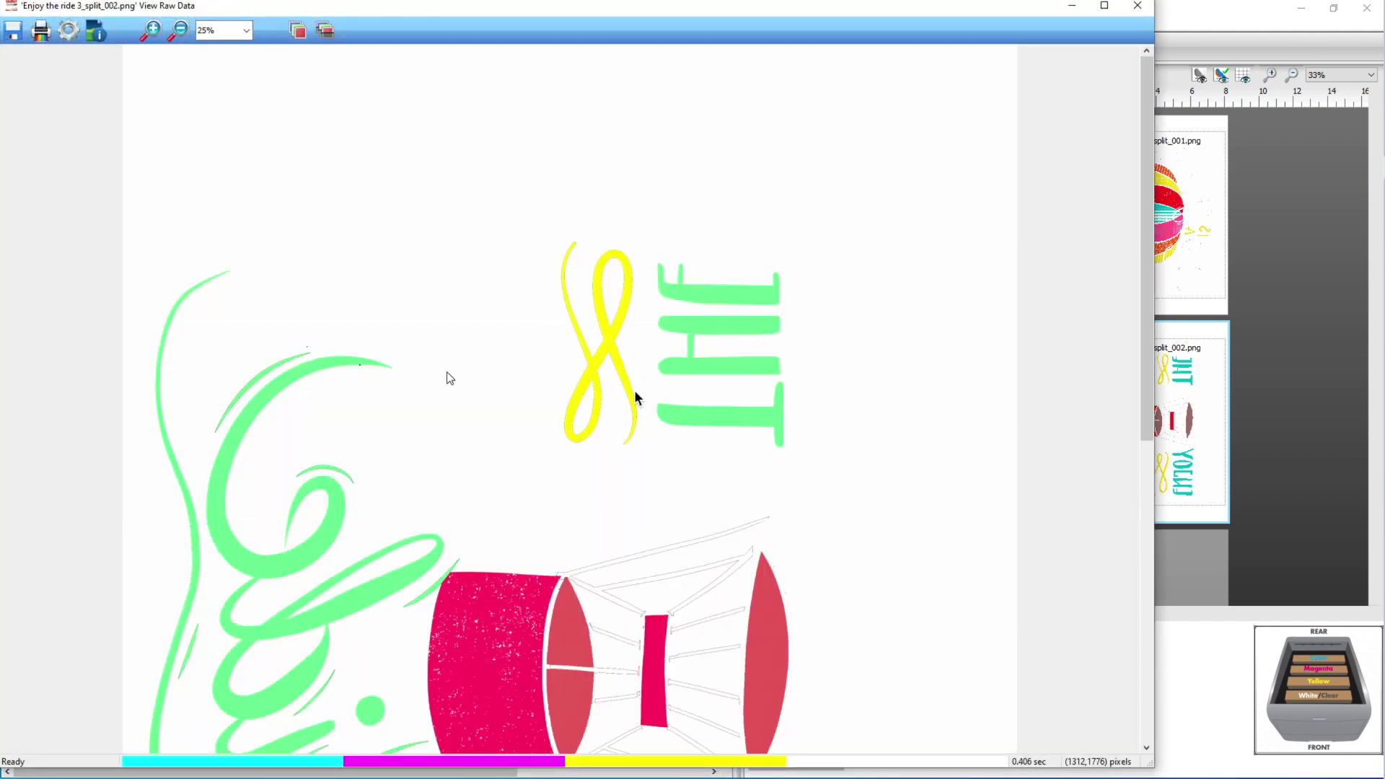
drag(1148, 259, 1154, 349)
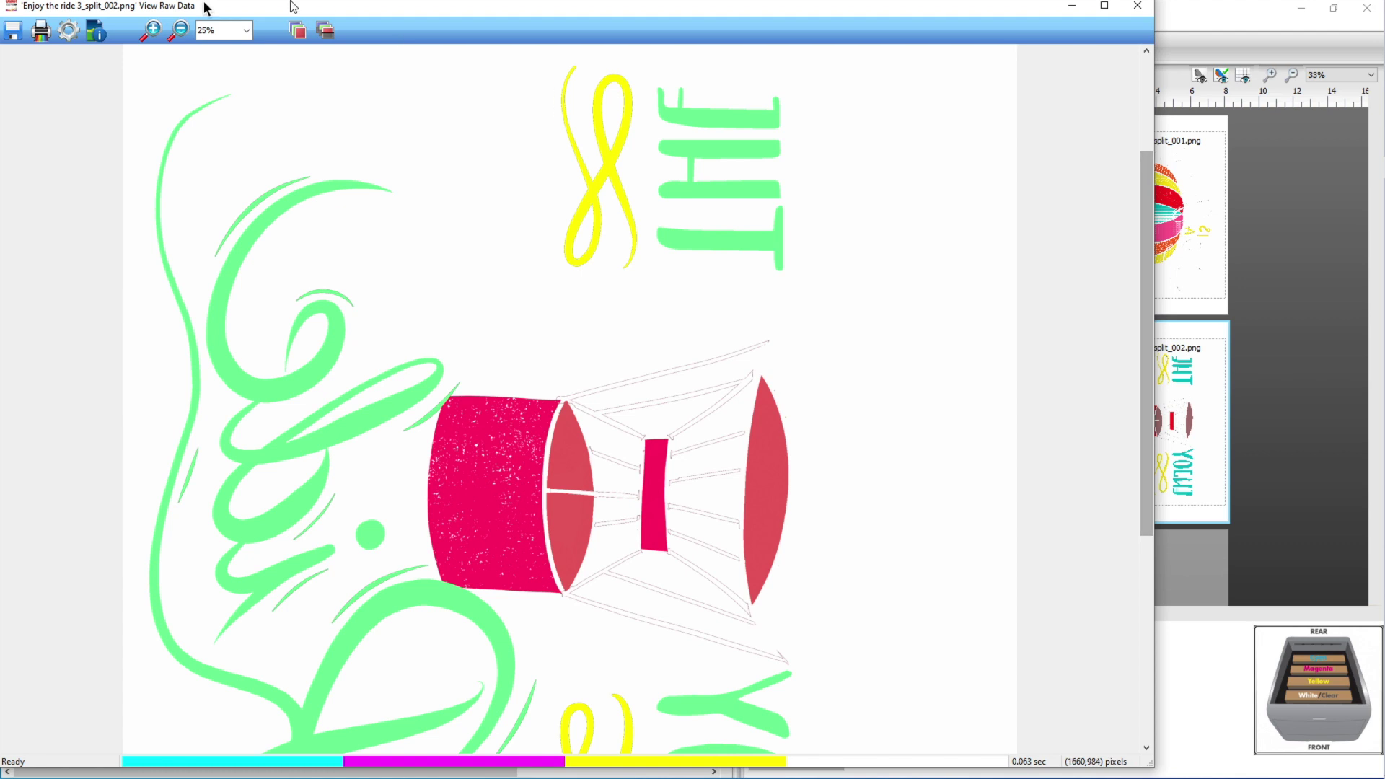
click(325, 31)
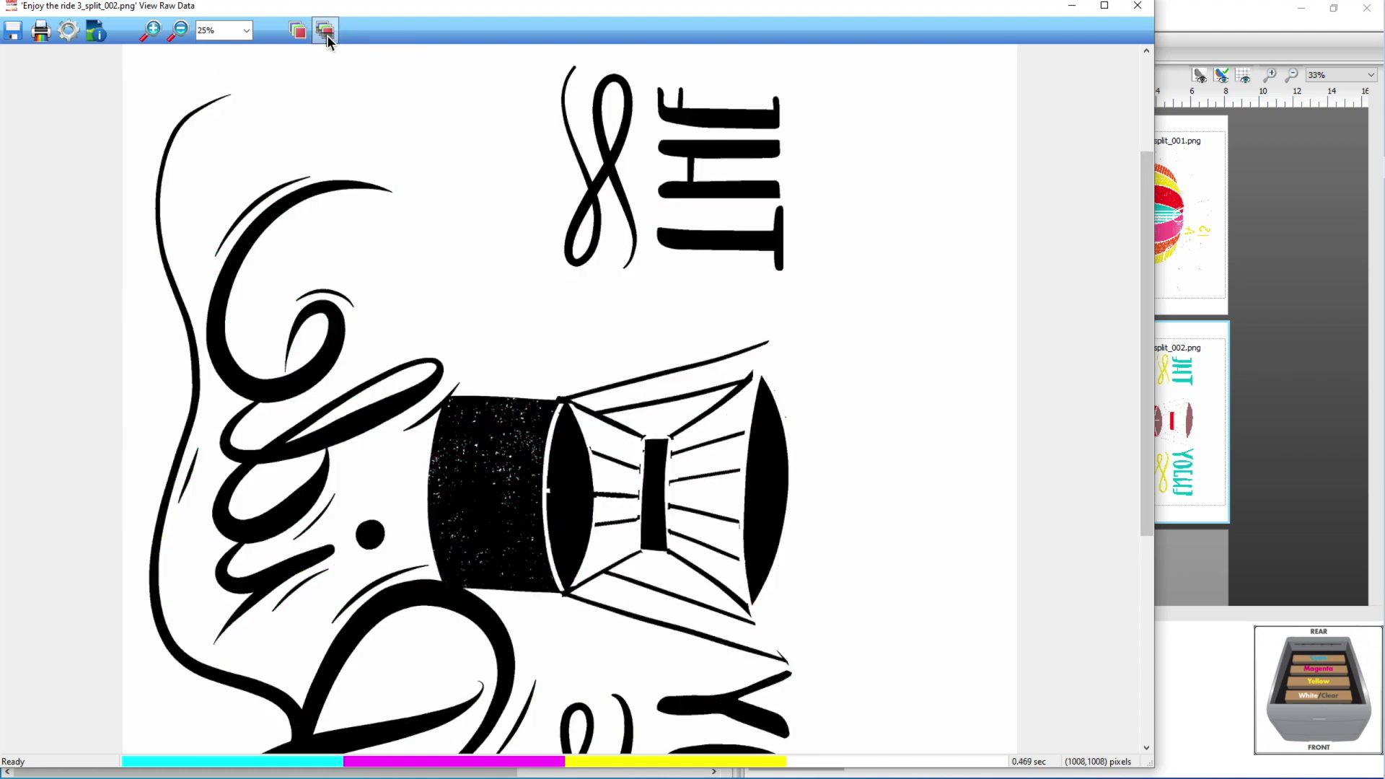
drag(1144, 189, 1149, 254)
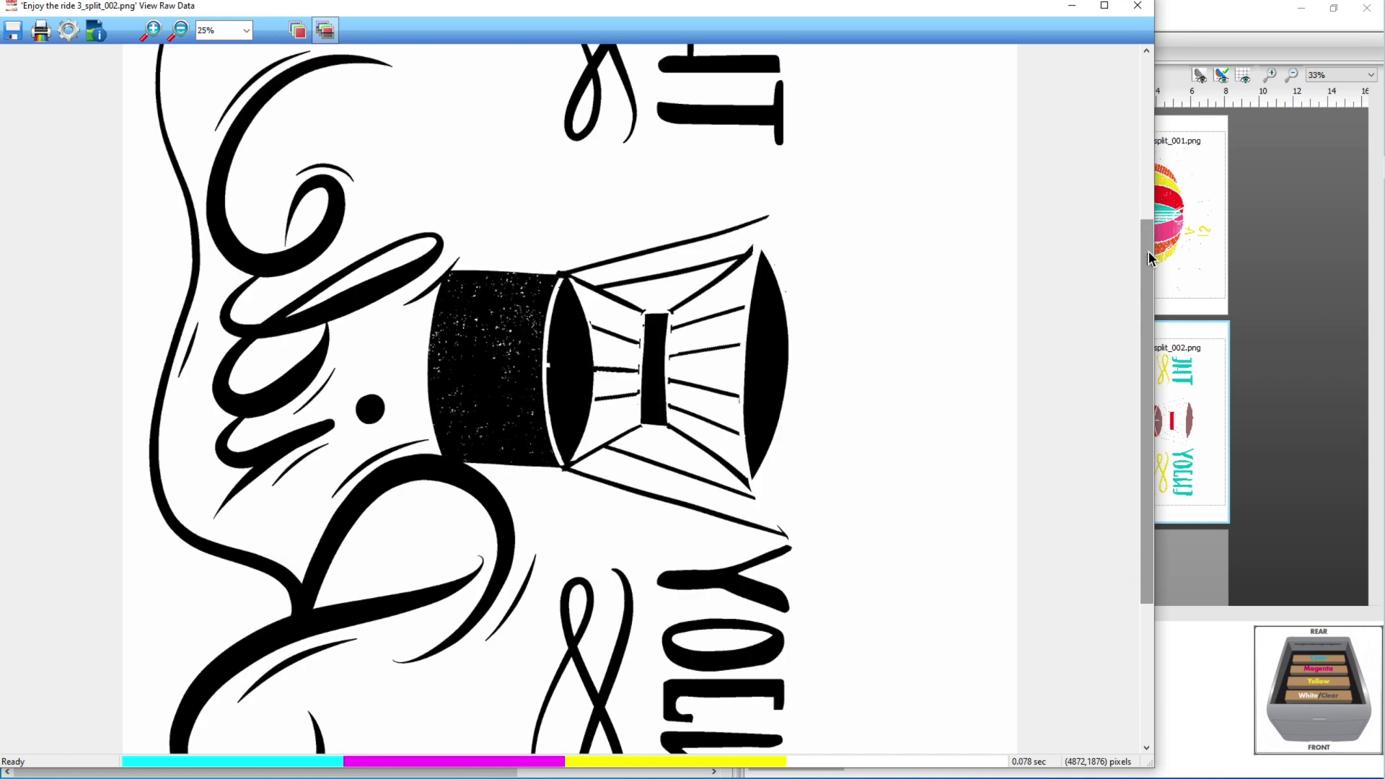
click(1136, 10)
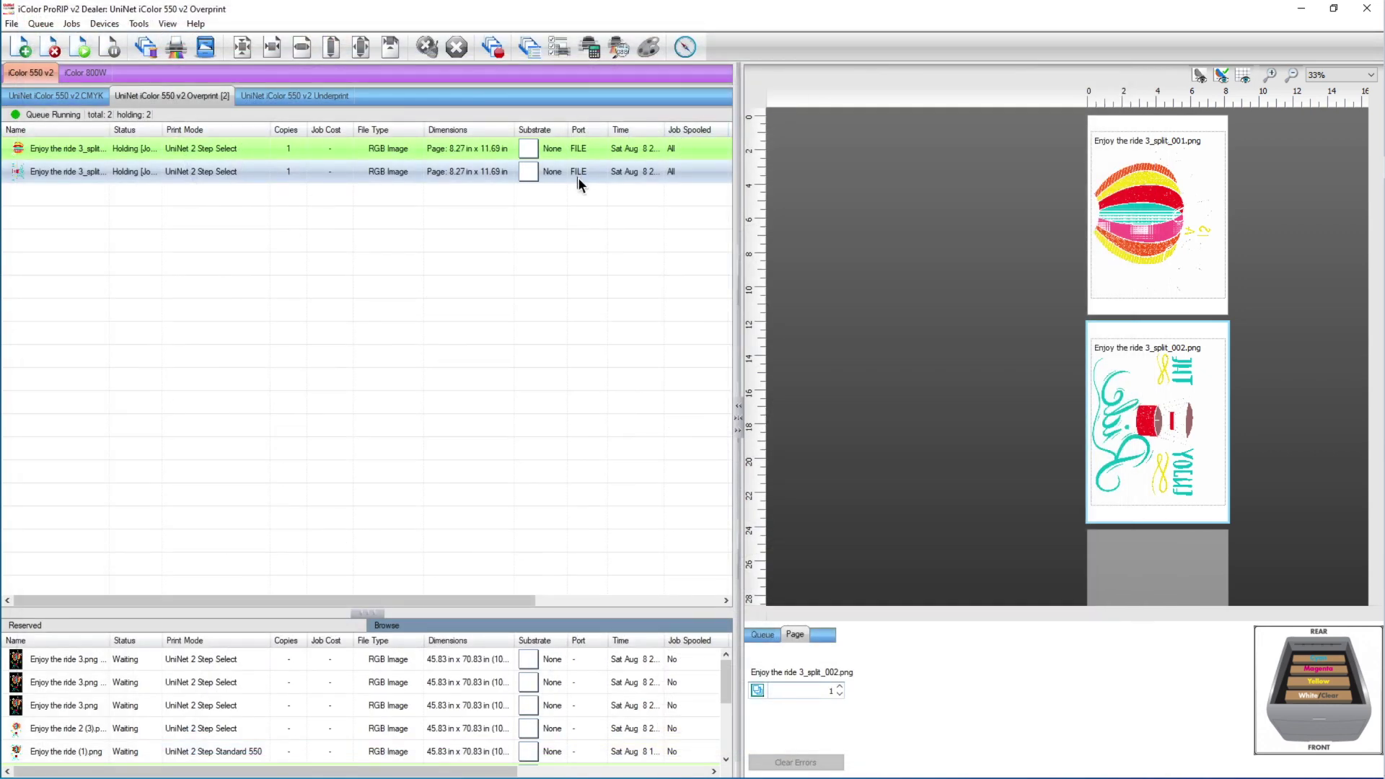
mouse_move(395, 177)
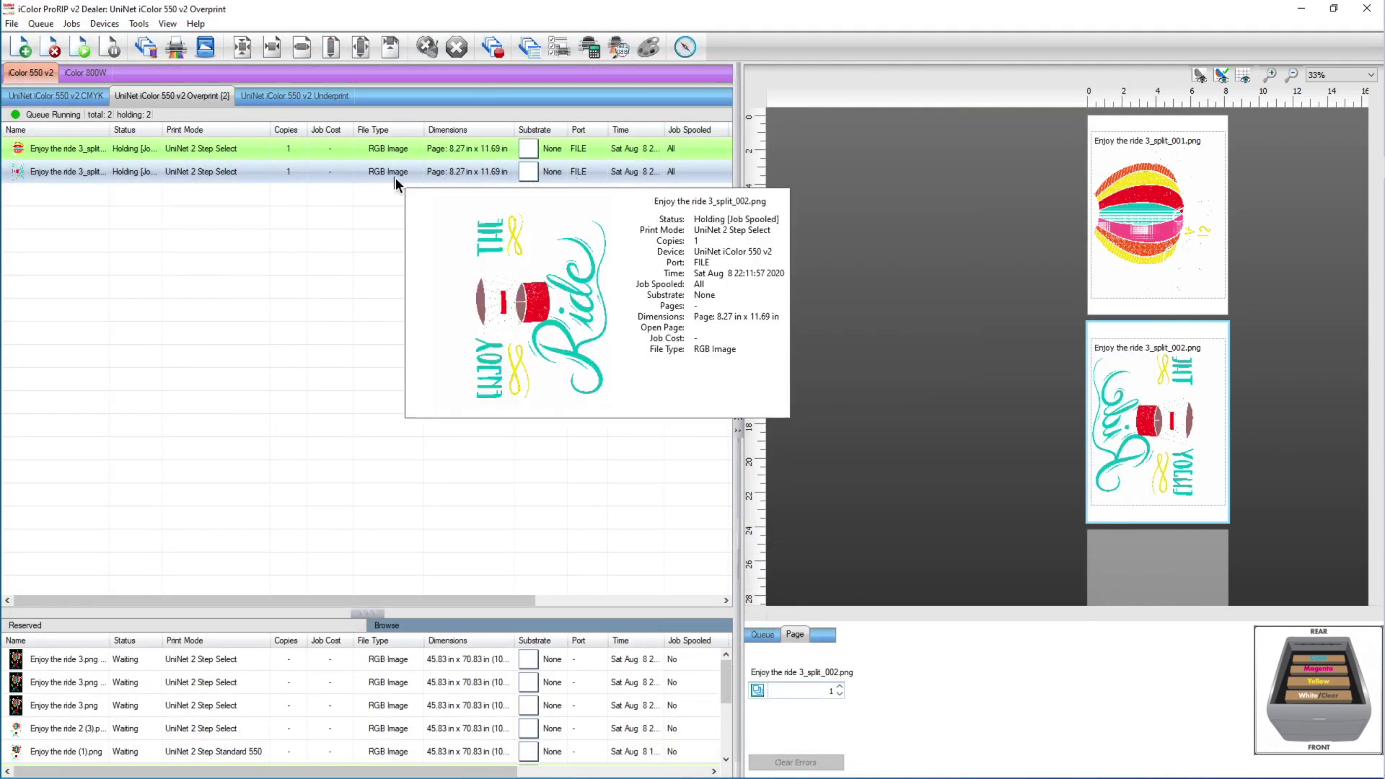